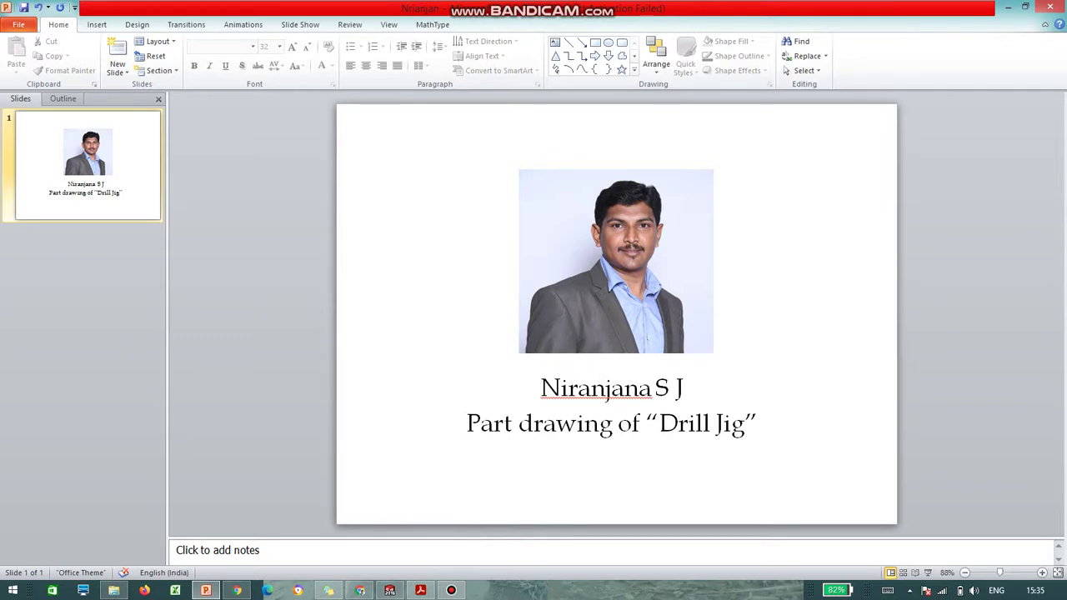
Switch to the drill jig PDF in Acrobat Reader and examine the part drawings, especially the base plate (part 1).
key(alt+Tab)
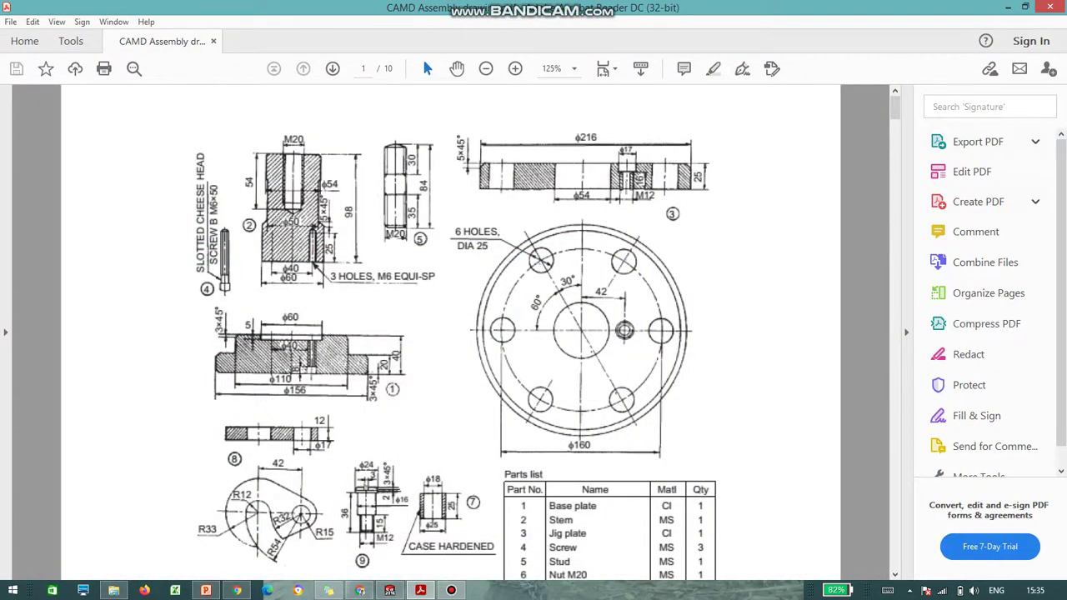
scroll(450, 333, down, 2)
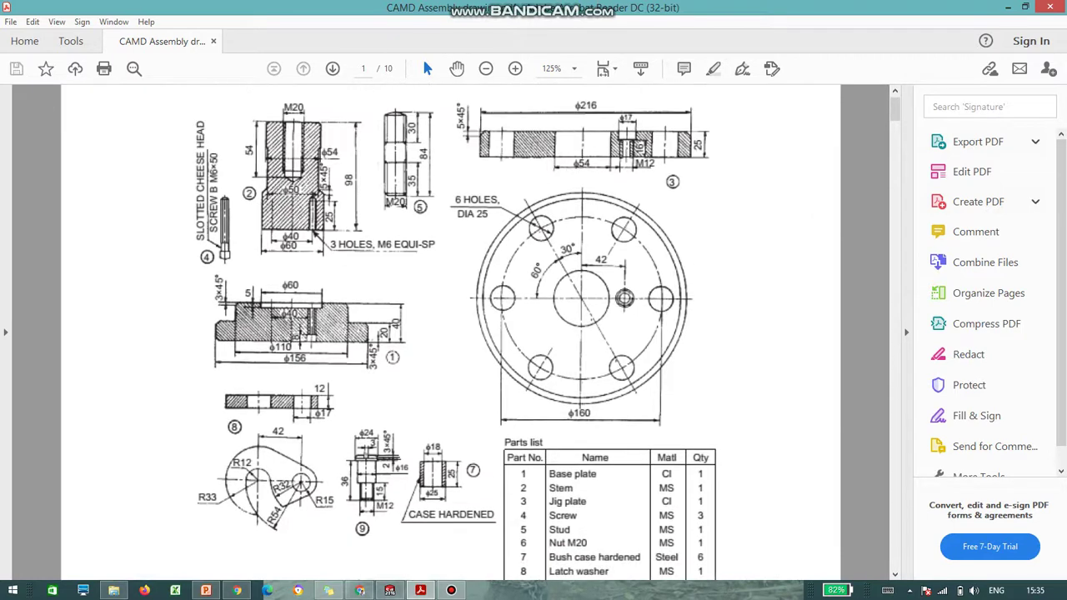
scroll(456, 332, down, 1)
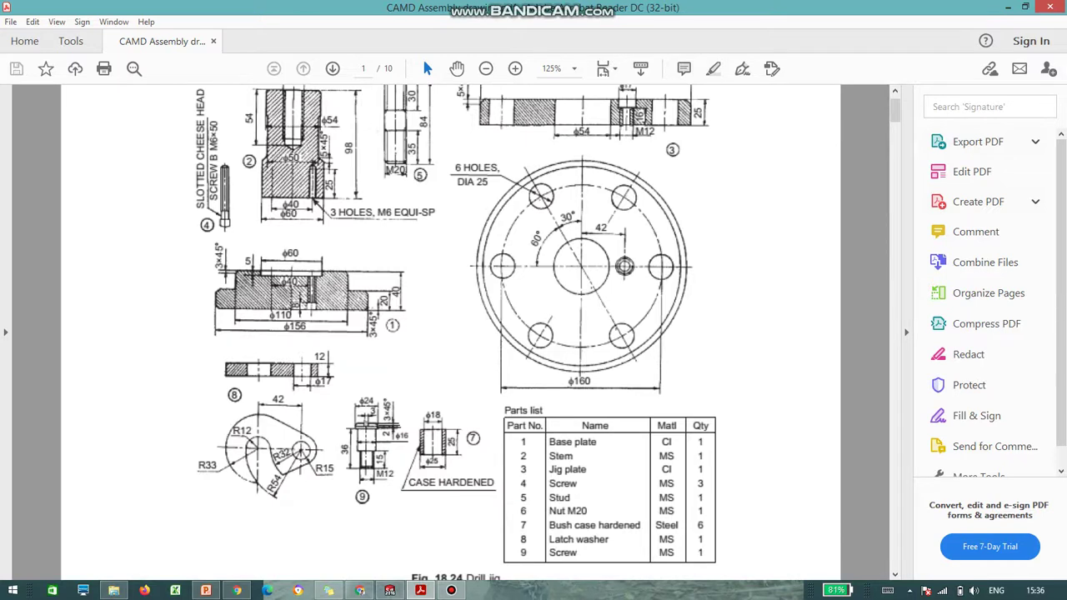
scroll(450, 334, up, 1)
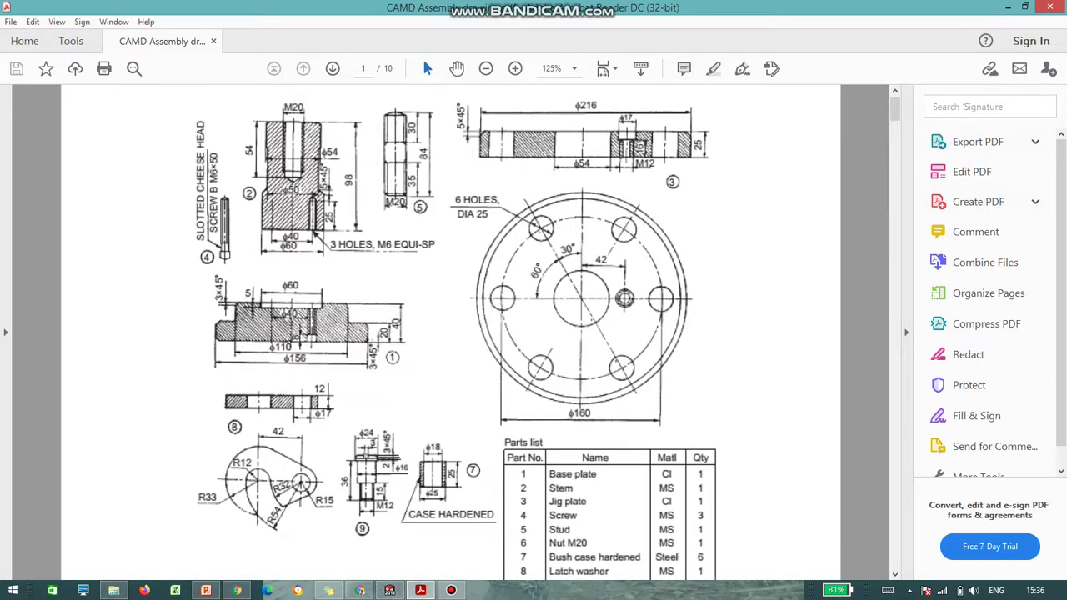
drag(193, 273, 445, 387)
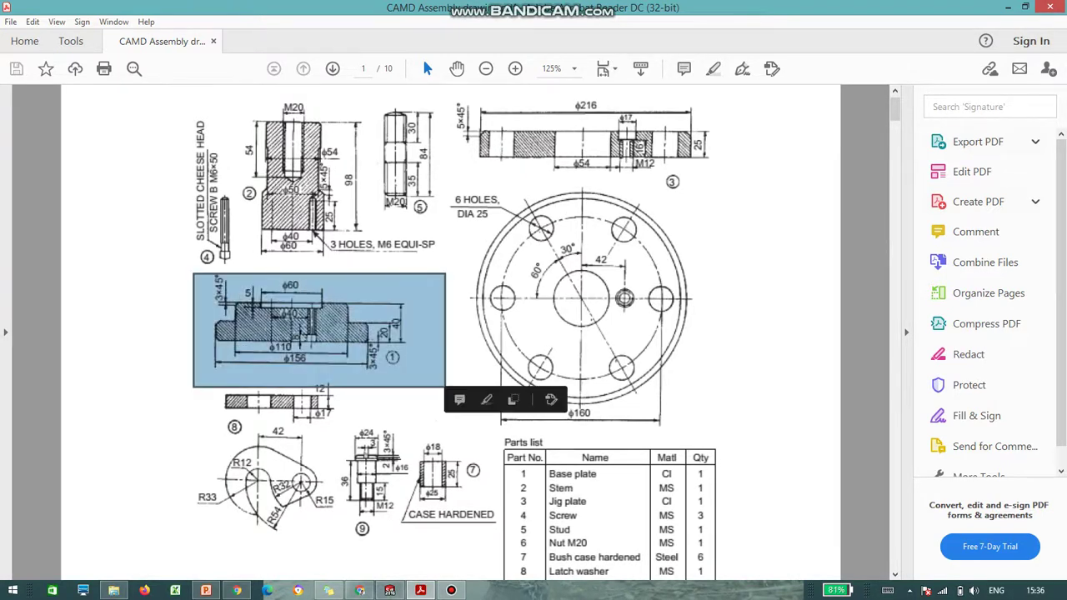
key(Escape)
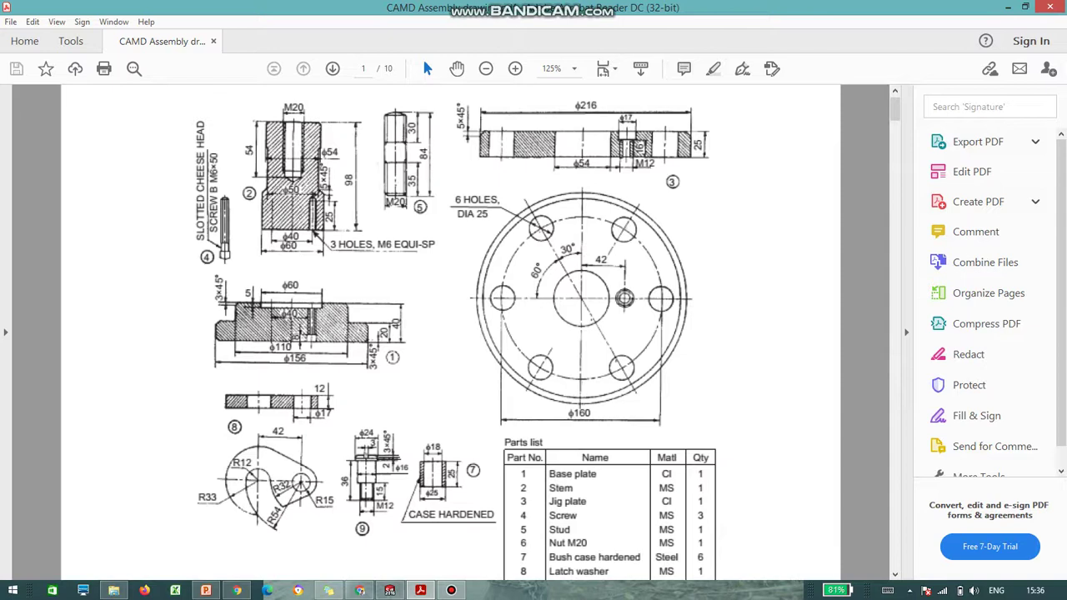
scroll(451, 332, down, 1)
scroll(450, 332, up, 1)
Show the PDF in a smaller window beside SOLIDWORKS and start a sketch on the Front Plane.
click(1025, 7)
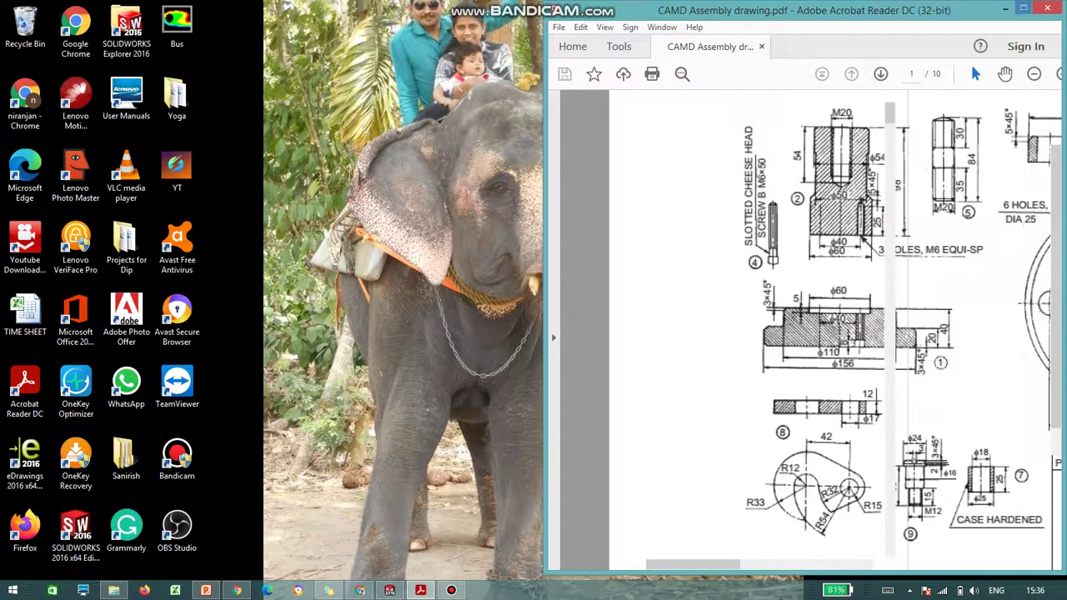
click(391, 591)
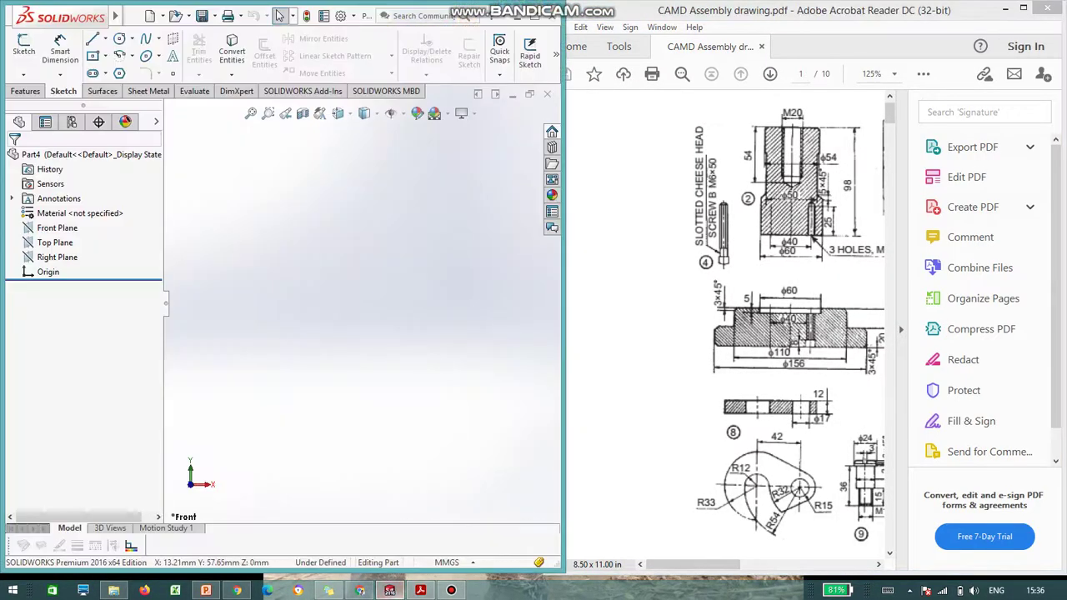
click(57, 228)
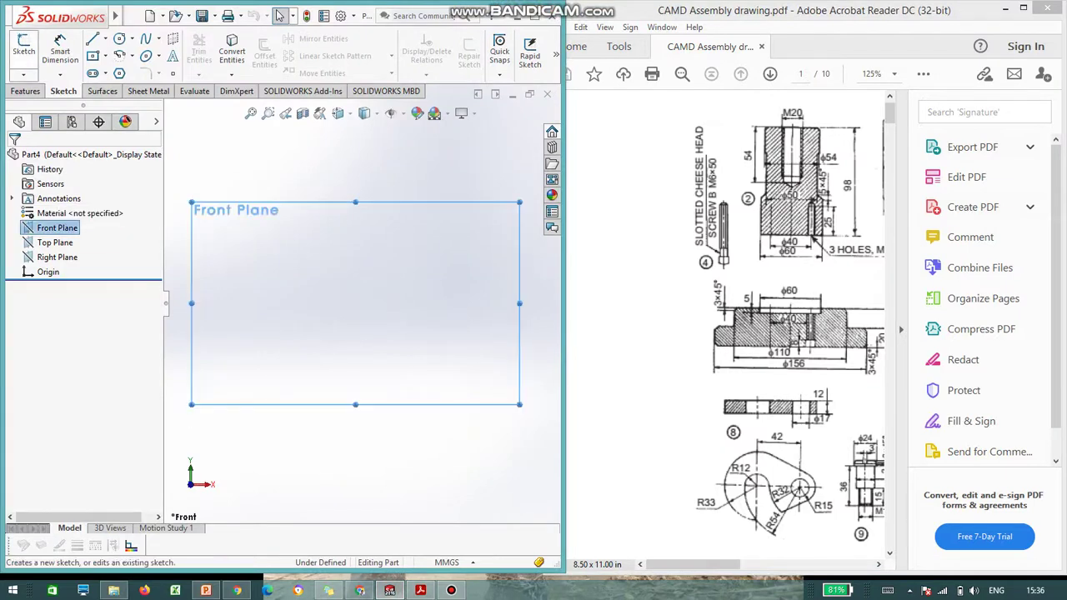
click(24, 50)
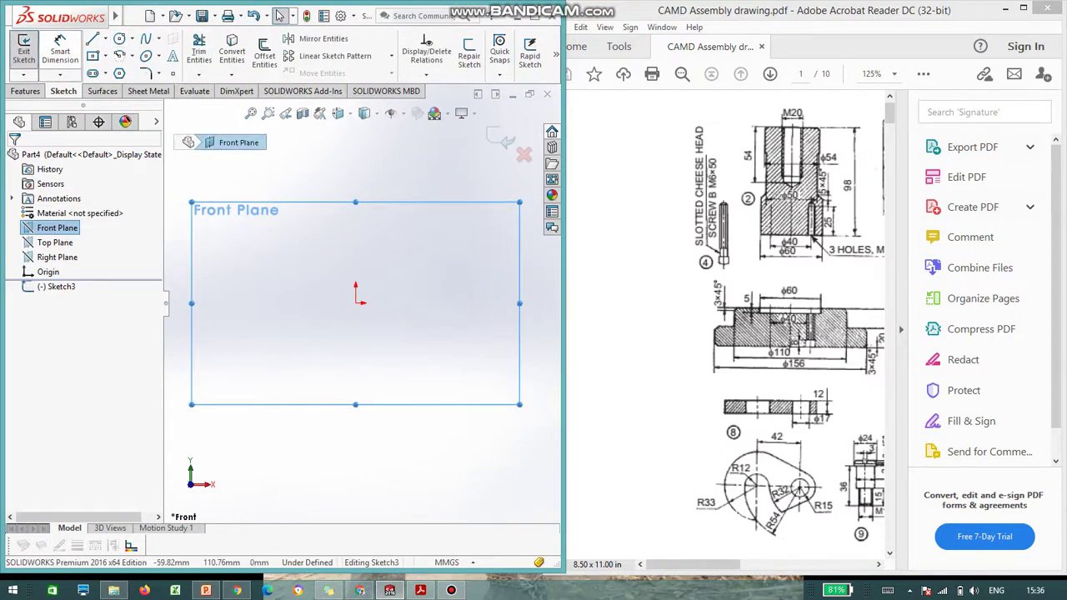
Sketch a closed, stepped half-profile of the base plate from the origin, about 60 mm wide, with a shallow recess beside the axis.
click(60, 50)
key(l)
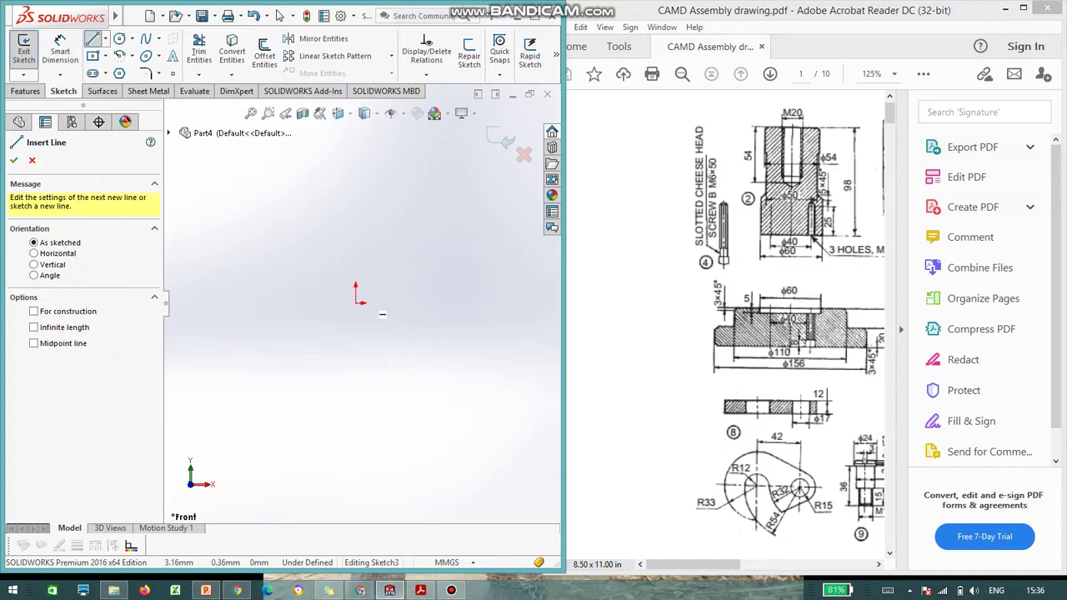
click(355, 302)
click(465, 302)
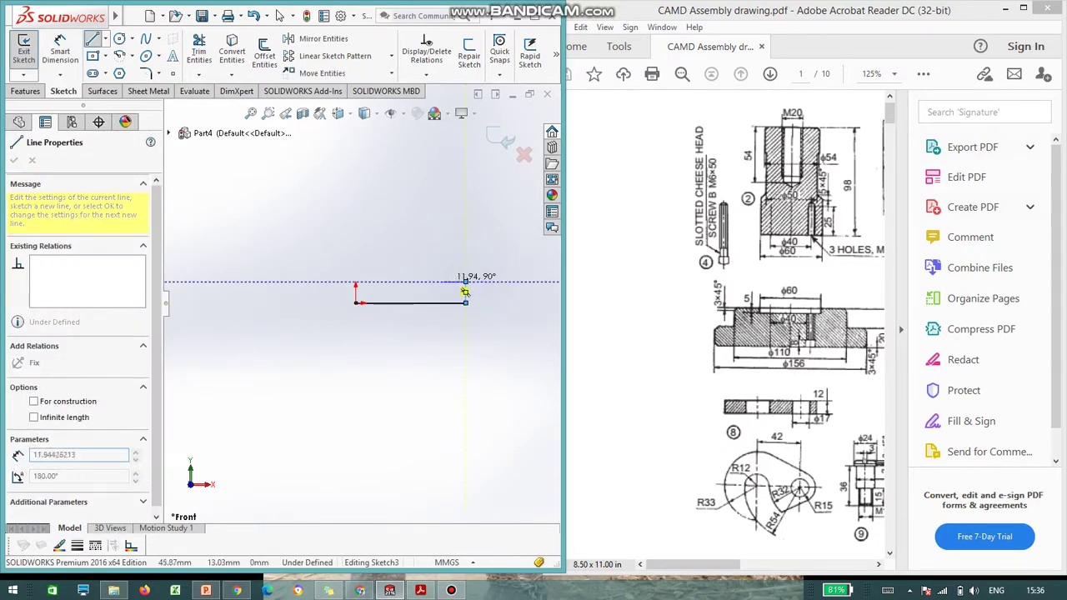
click(465, 282)
click(432, 282)
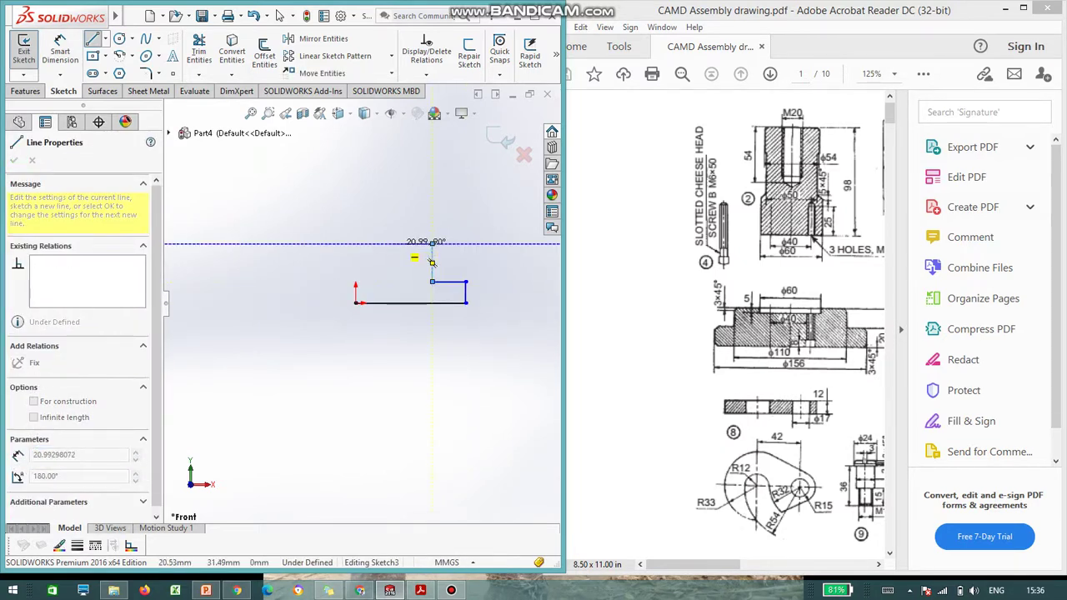
click(432, 244)
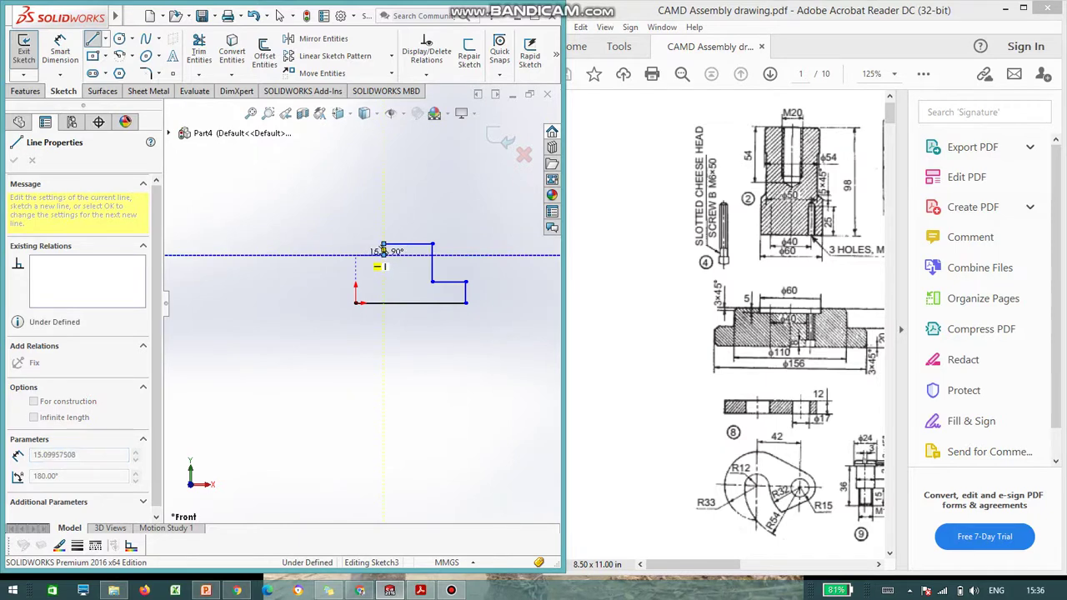
click(355, 254)
click(356, 302)
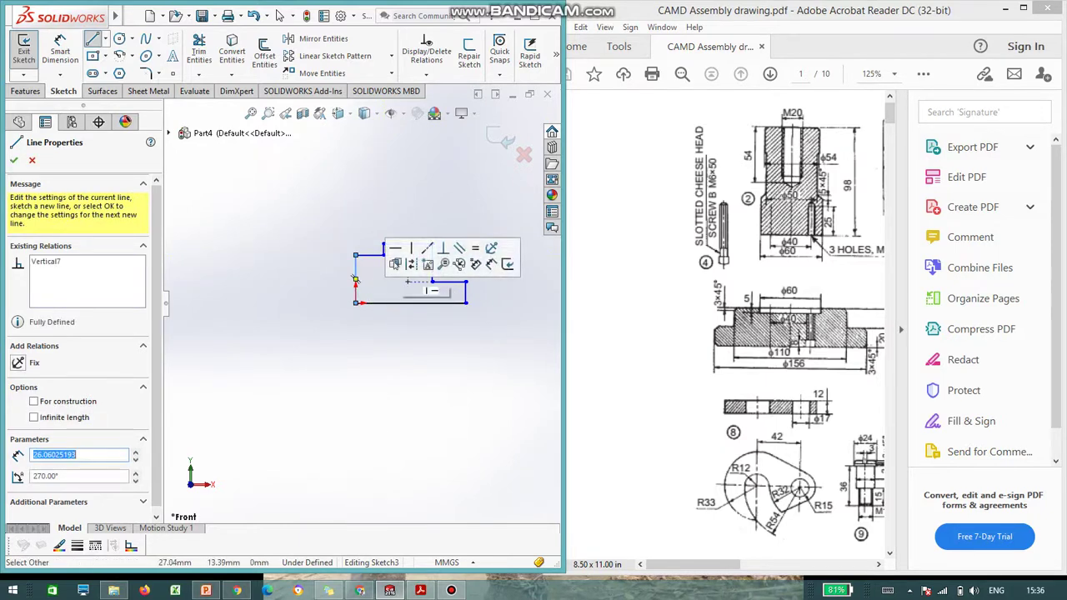
key(Escape)
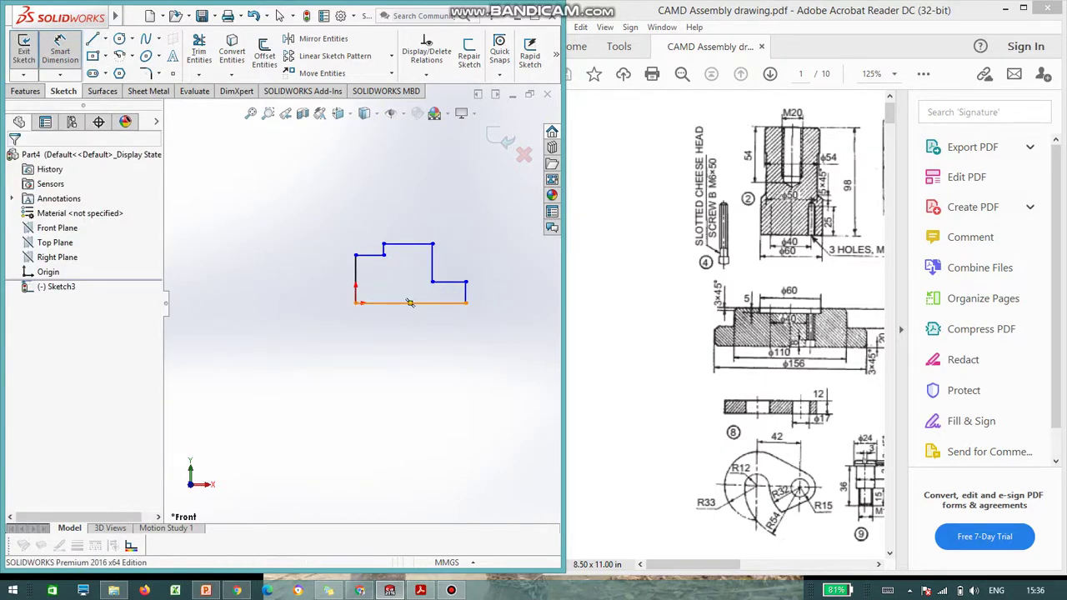
Dimension the profile's bottom edge to 156/2 (78 mm) and the outer flange edge to 20 mm.
click(409, 303)
click(424, 341)
text(1)
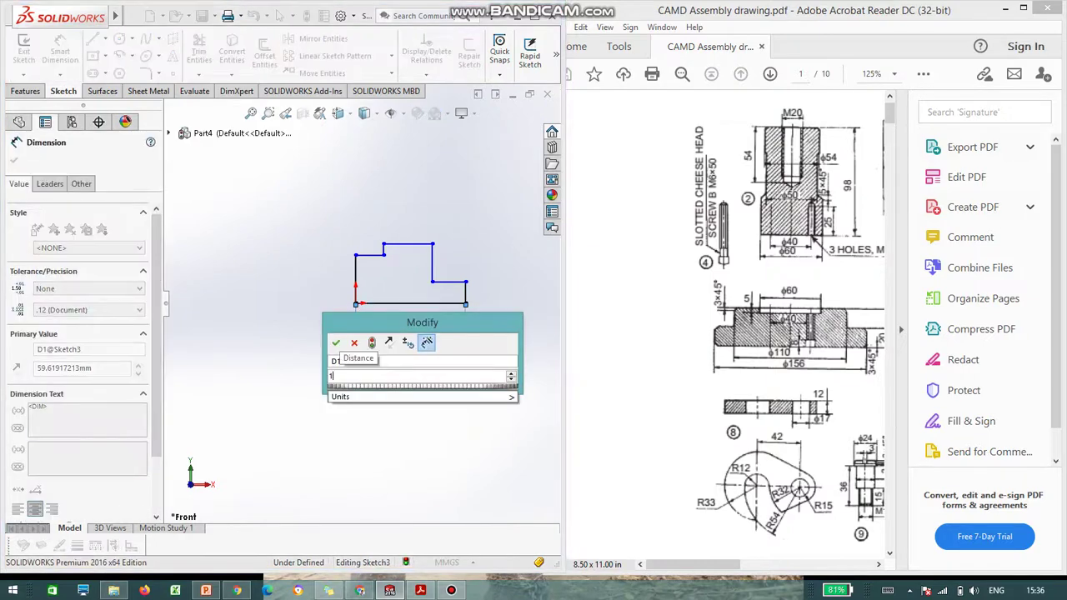
text(56/2)
key(Return)
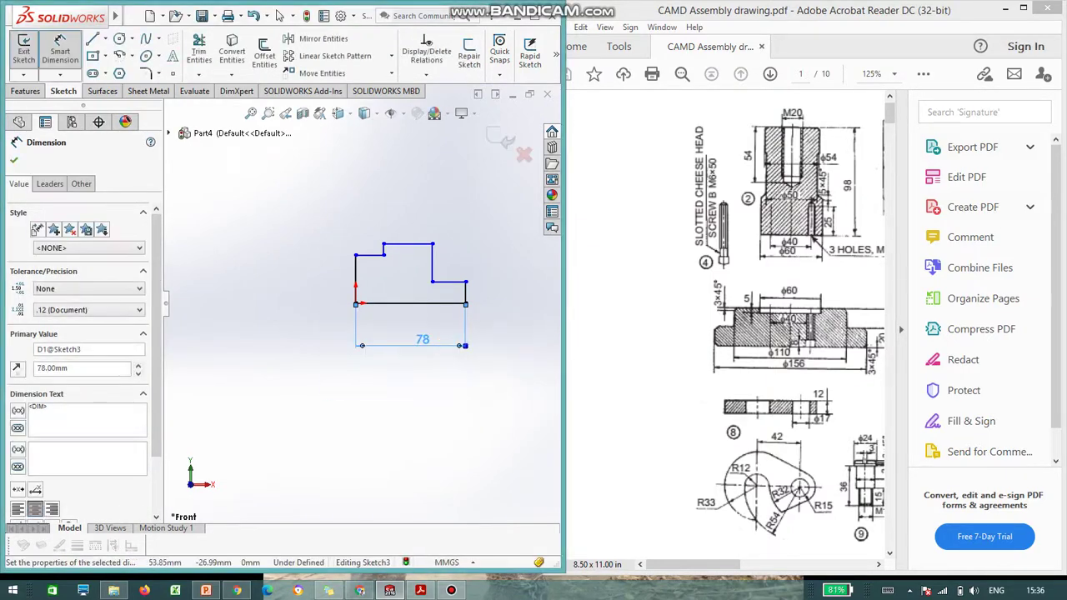
click(465, 291)
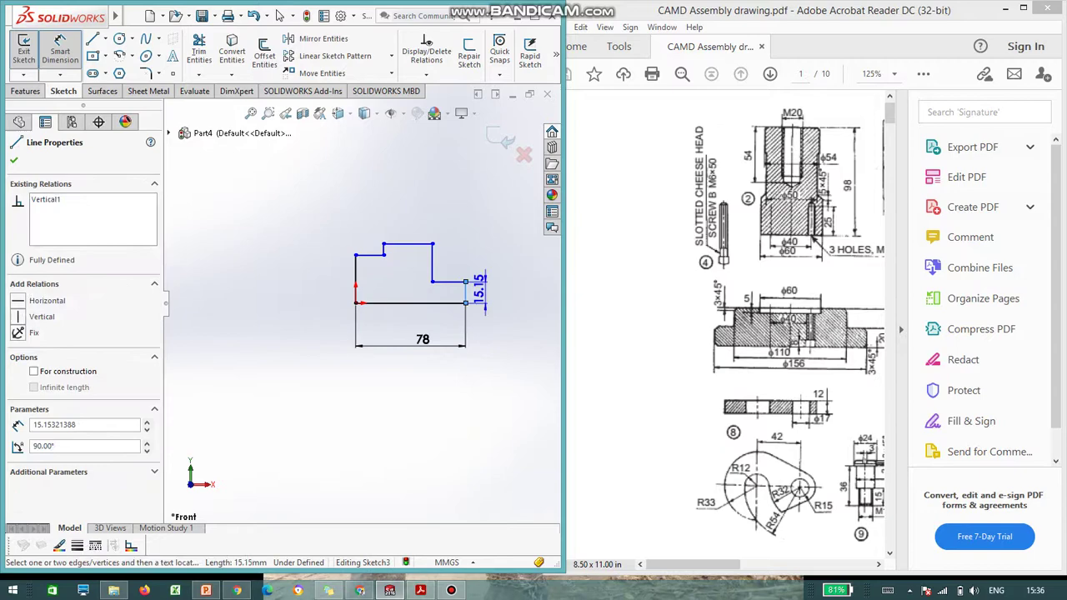
click(482, 292)
text(20)
key(Return)
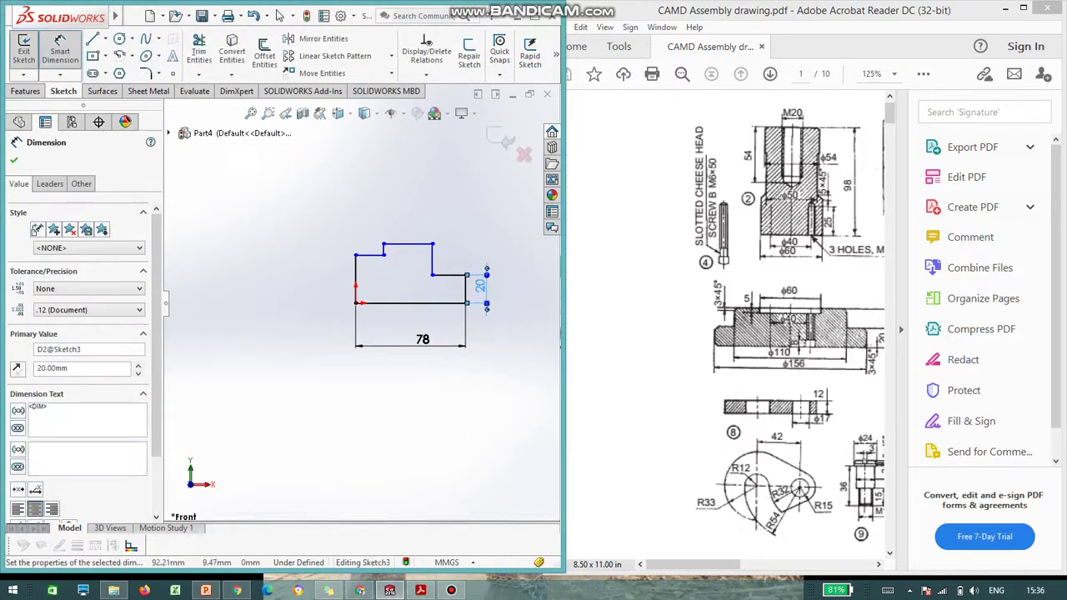
Dimension the profile's overall height to 40 mm and the depth of the upper recess to 5 mm.
click(407, 244)
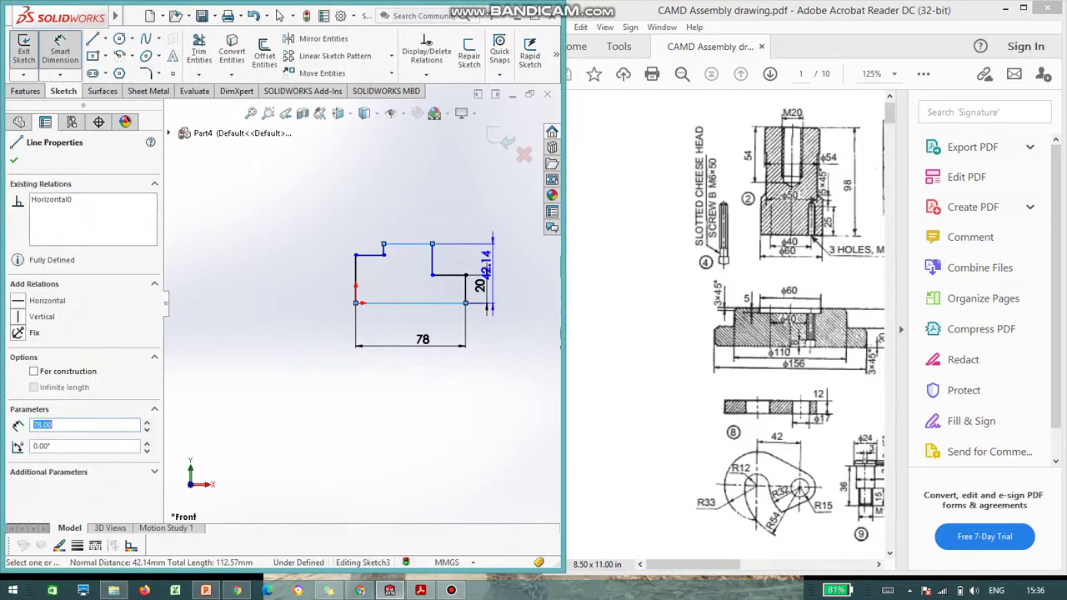
click(500, 275)
text(40)
key(Return)
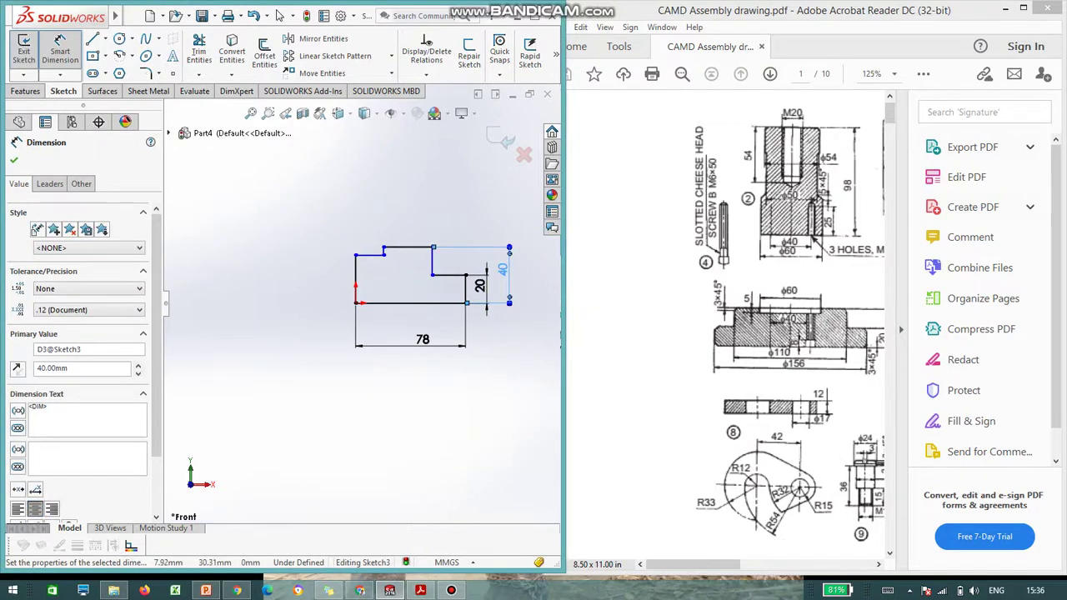
scroll(413, 251, down, 2)
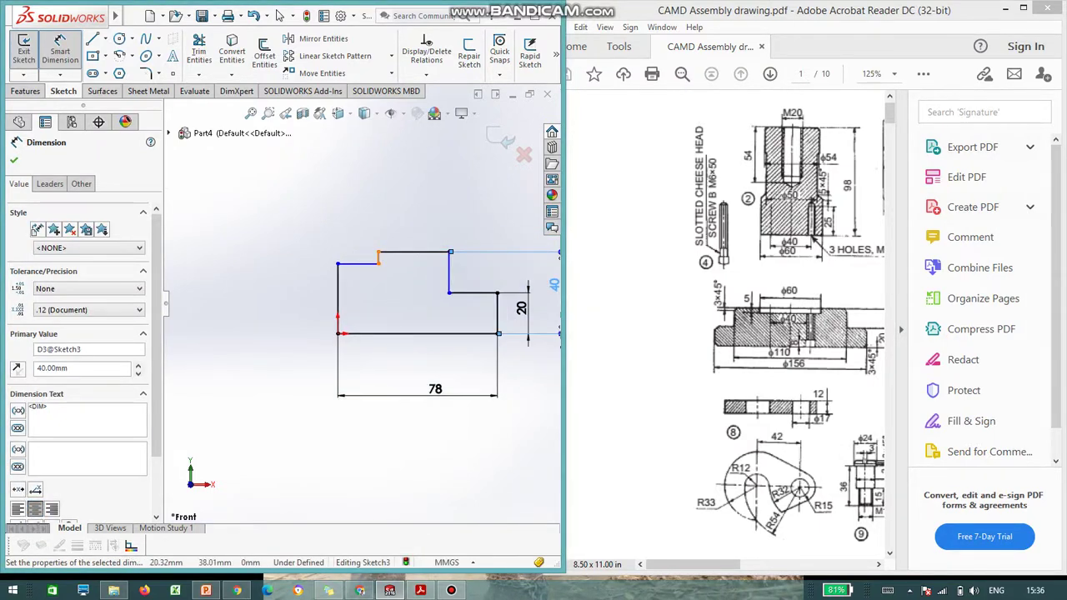
click(378, 257)
click(396, 221)
text(5)
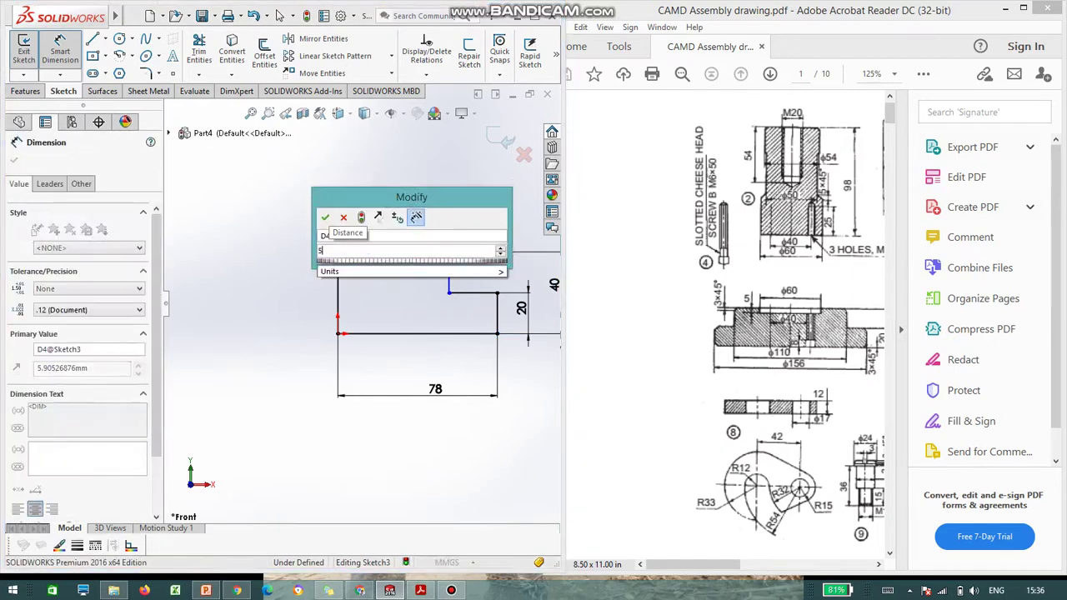
key(Return)
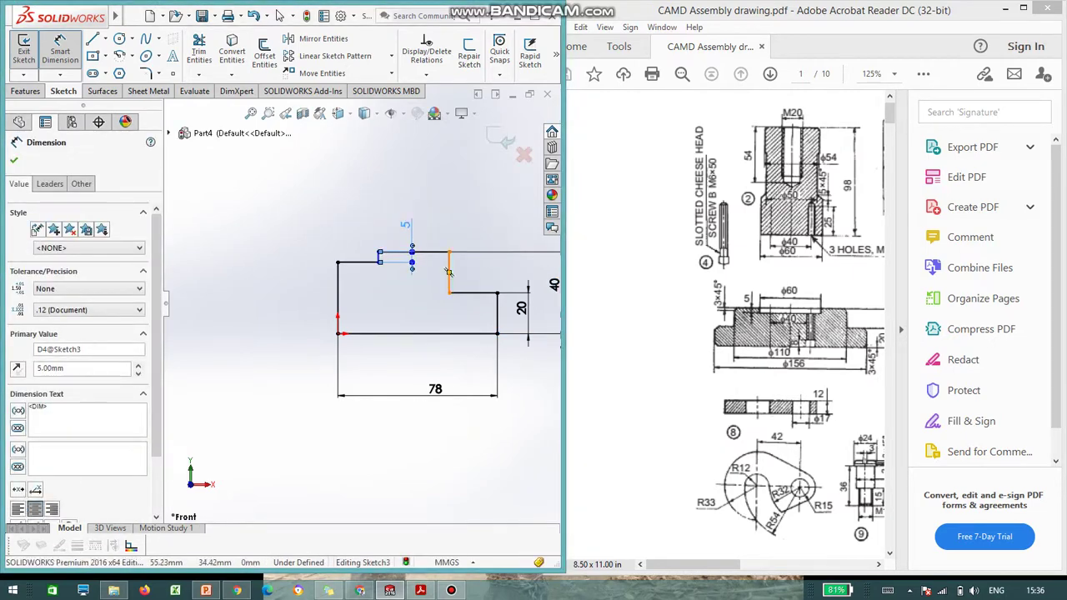
Dimension the horizontal distances from the axis line: 55 mm to the boss edge and 30 mm to the recess edge.
click(337, 283)
click(390, 200)
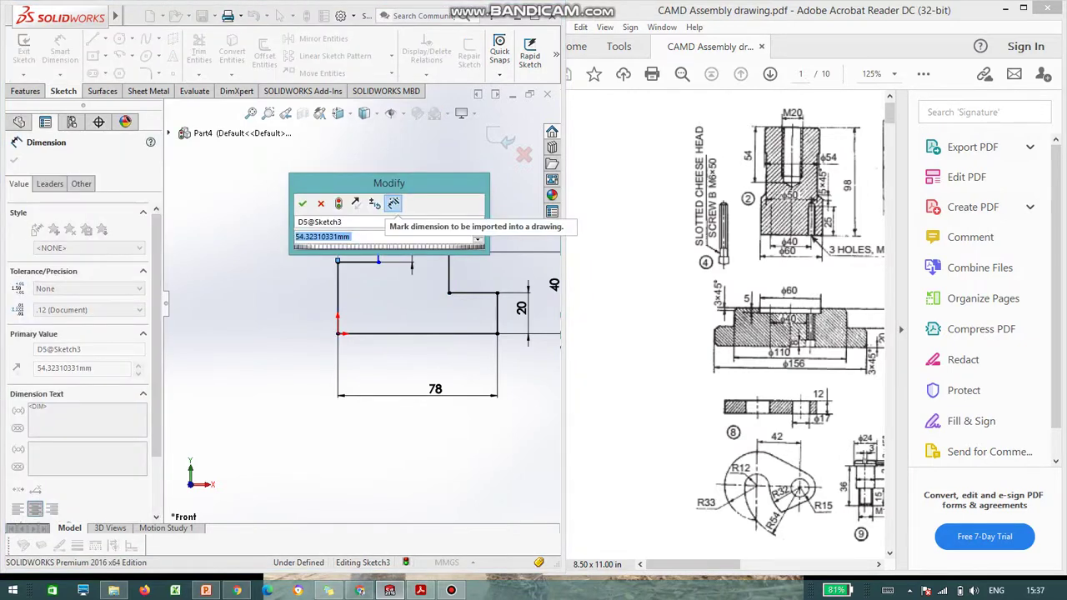
text(5)
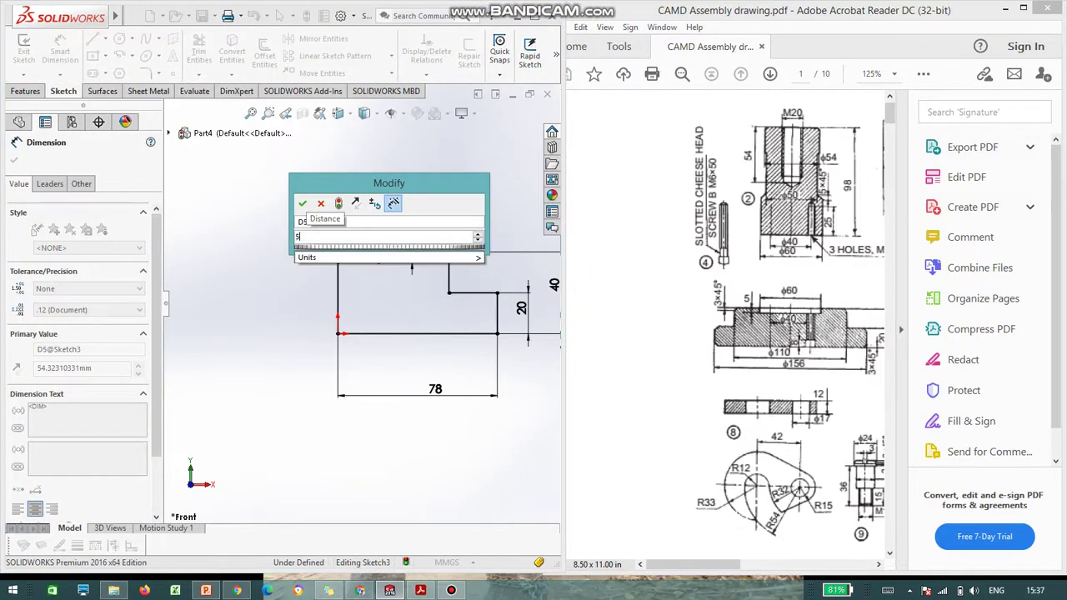
text(5)
key(Return)
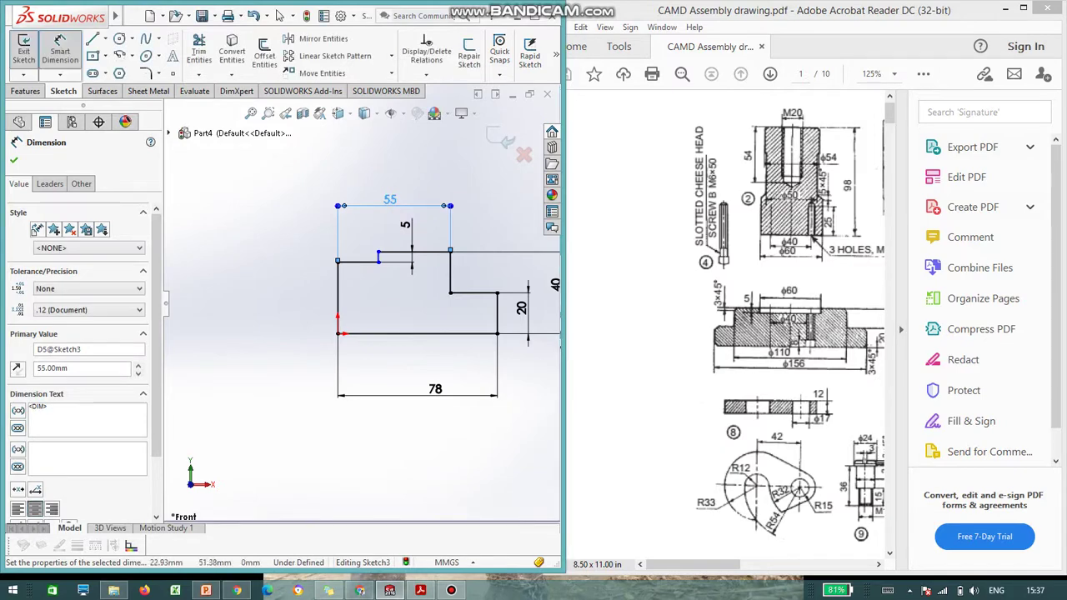
click(379, 257)
click(337, 282)
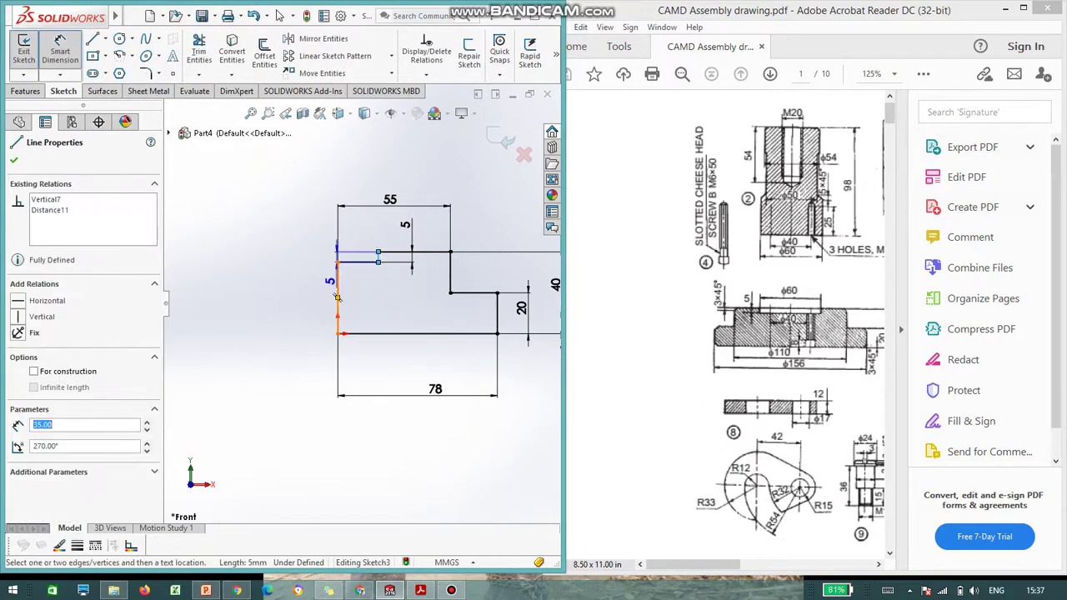
click(359, 226)
text(30)
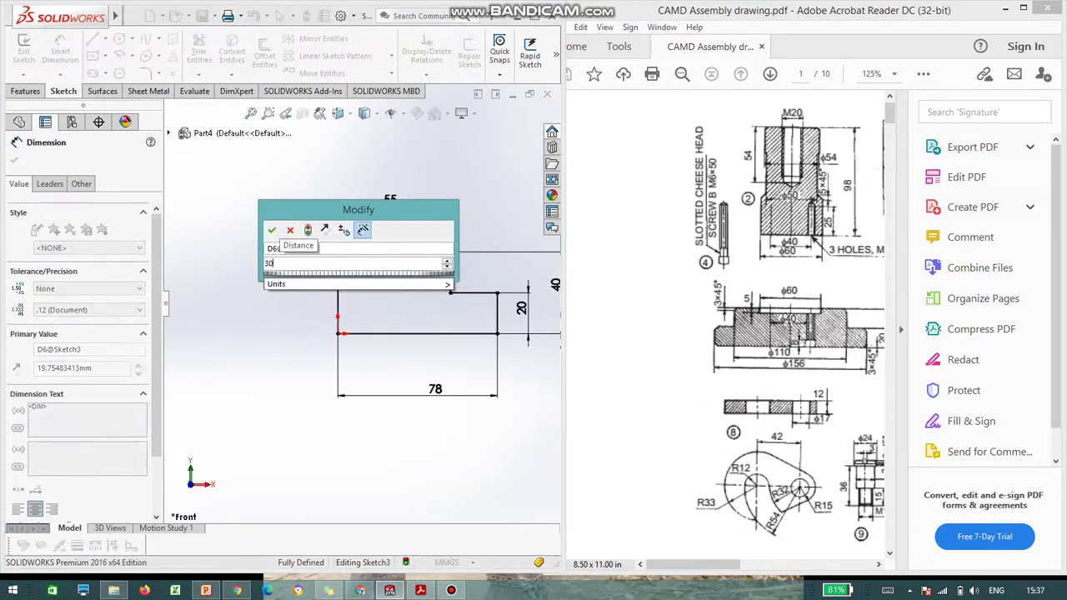
key(Return)
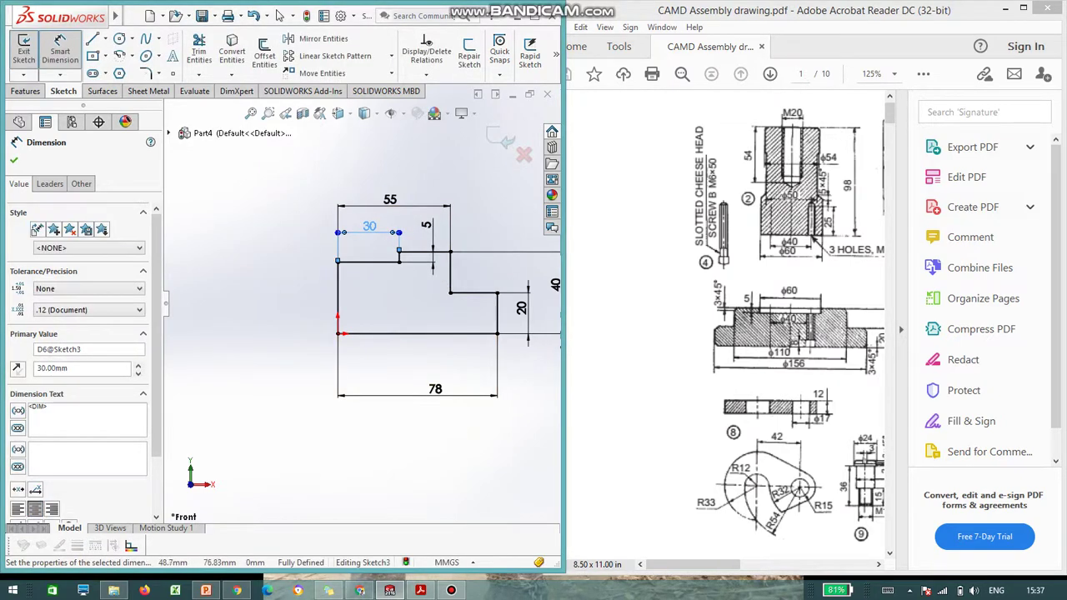
Finish the sketch and revolve the profile 360 degrees about its vertical axis line to form the base plate.
key(Escape)
click(23, 52)
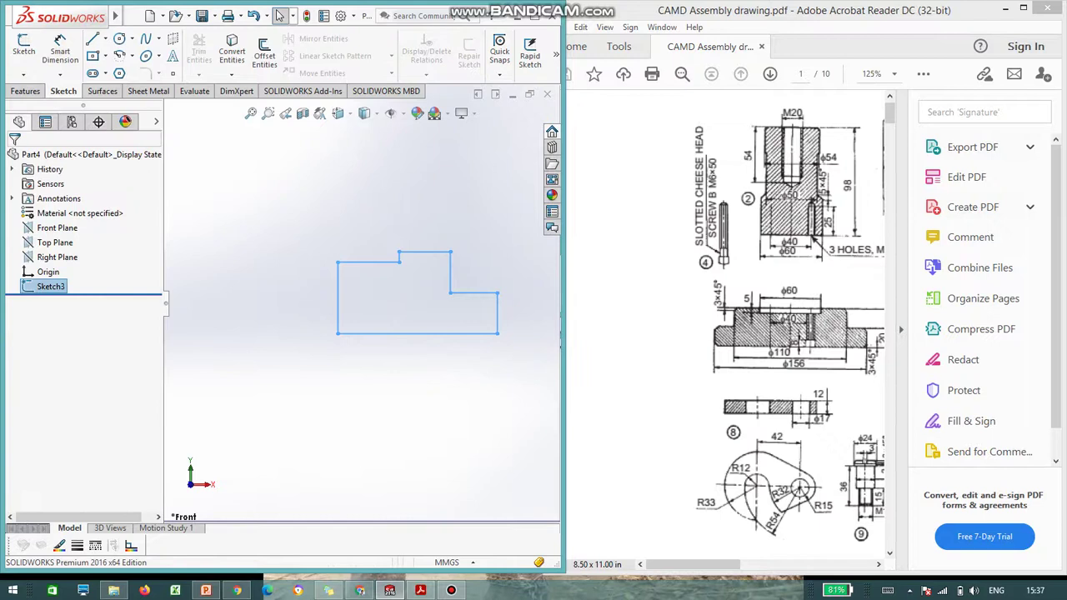
click(25, 91)
click(71, 53)
click(71, 54)
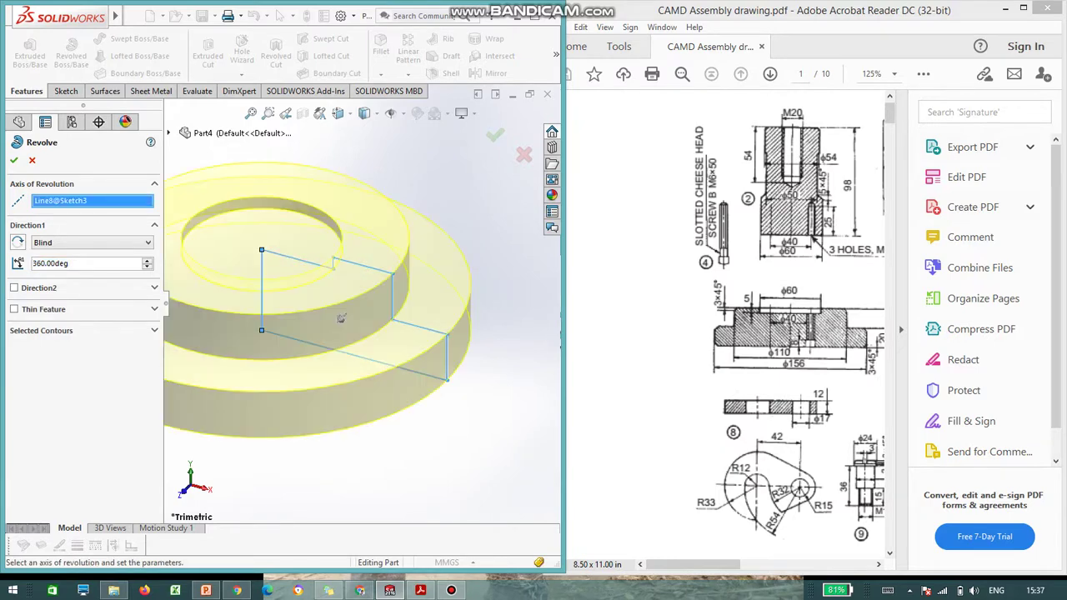
scroll(348, 315, up, 3)
click(14, 159)
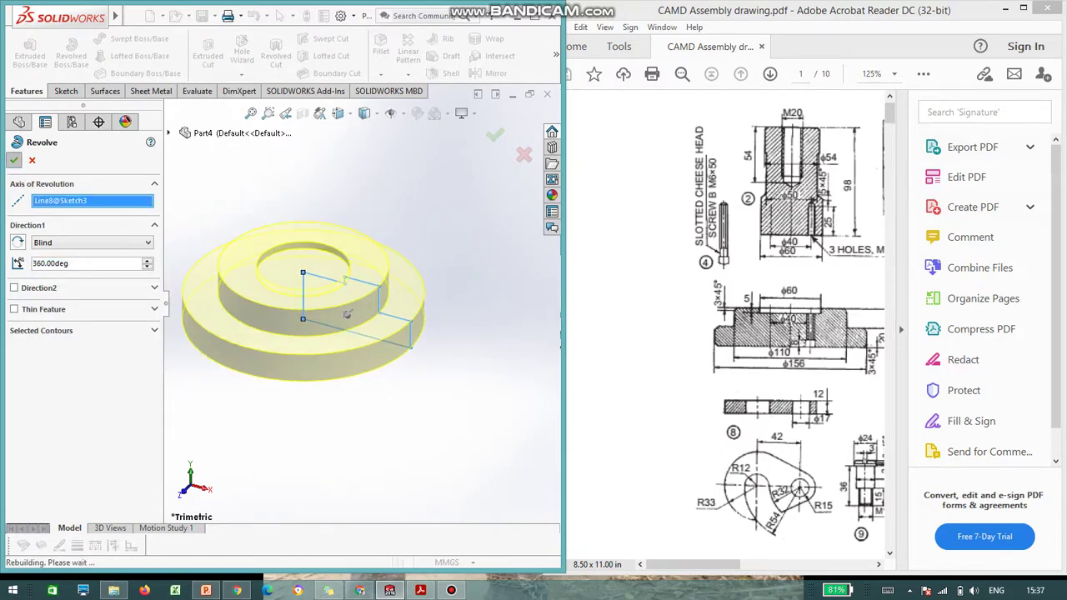
mouse_move(334, 305)
middle_down()
mouse_move(383, 320)
mouse_move(348, 307)
middle_up()
scroll(361, 302, up, 2)
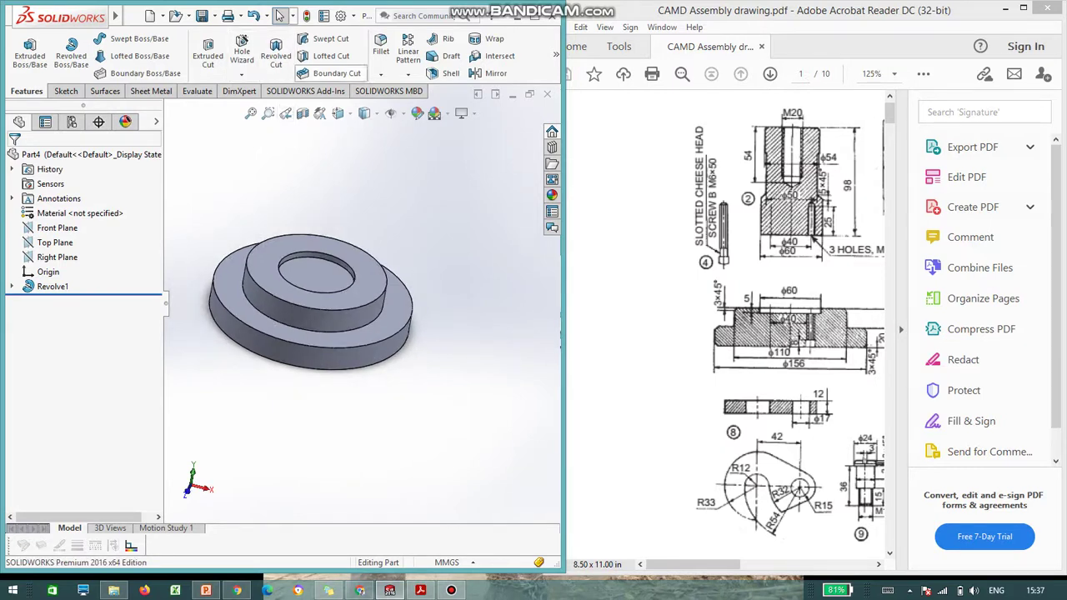
Chamfer the boss's top edge and the flange's upper and lower outer edges with a distance of 3 mm at 45 degrees.
click(381, 74)
click(409, 106)
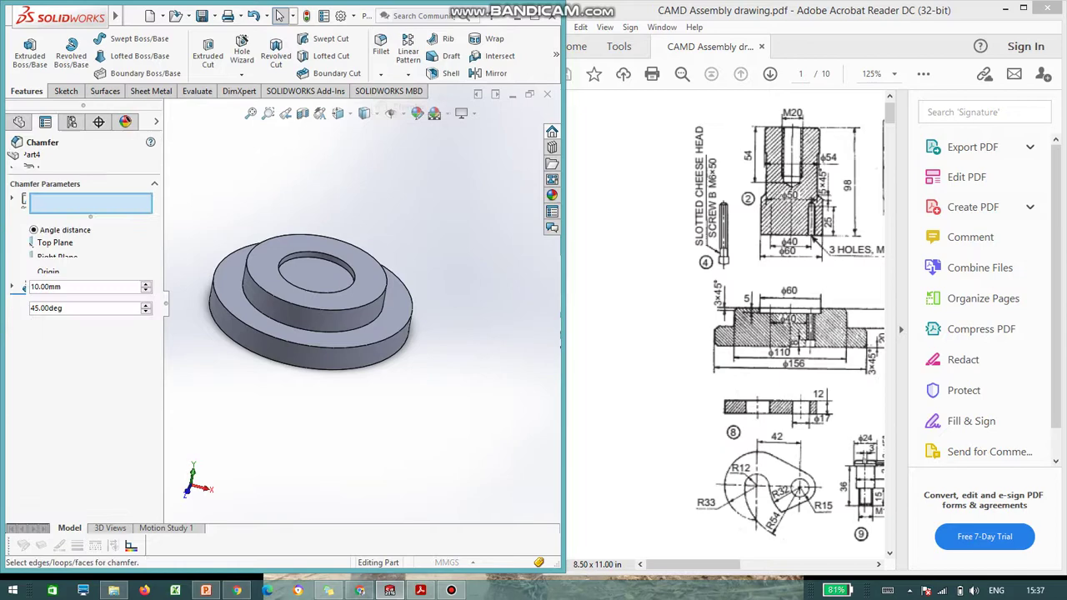
drag(691, 297, 876, 378)
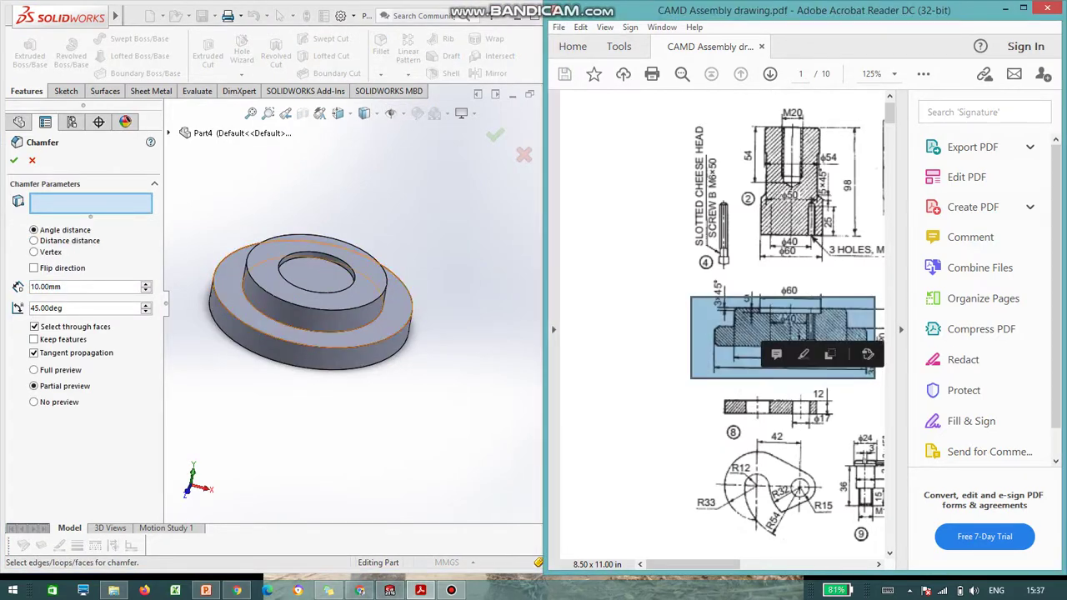
double_click(62, 287)
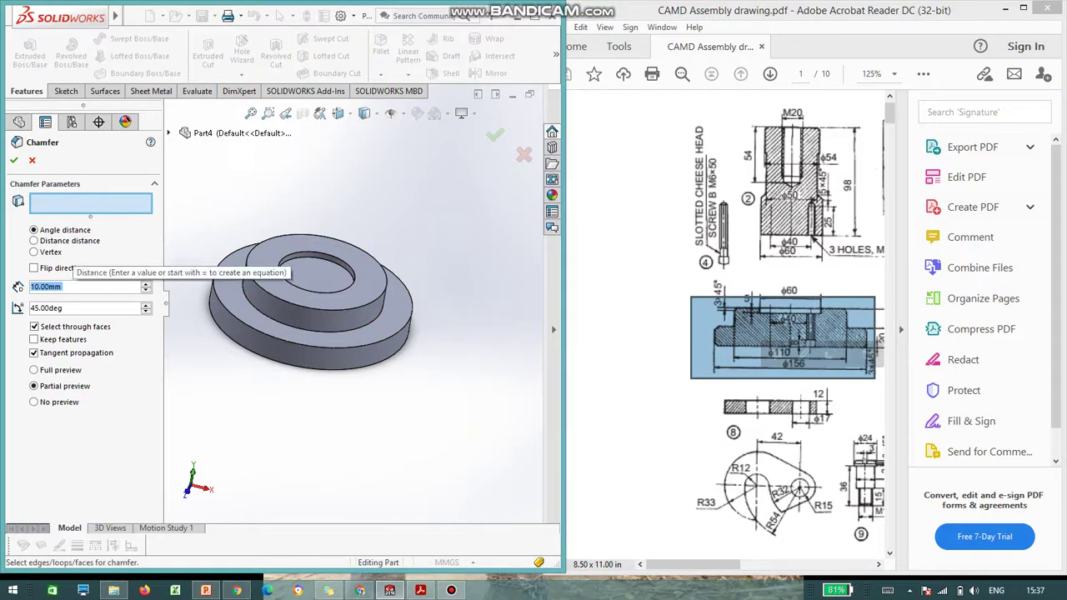
text(3)
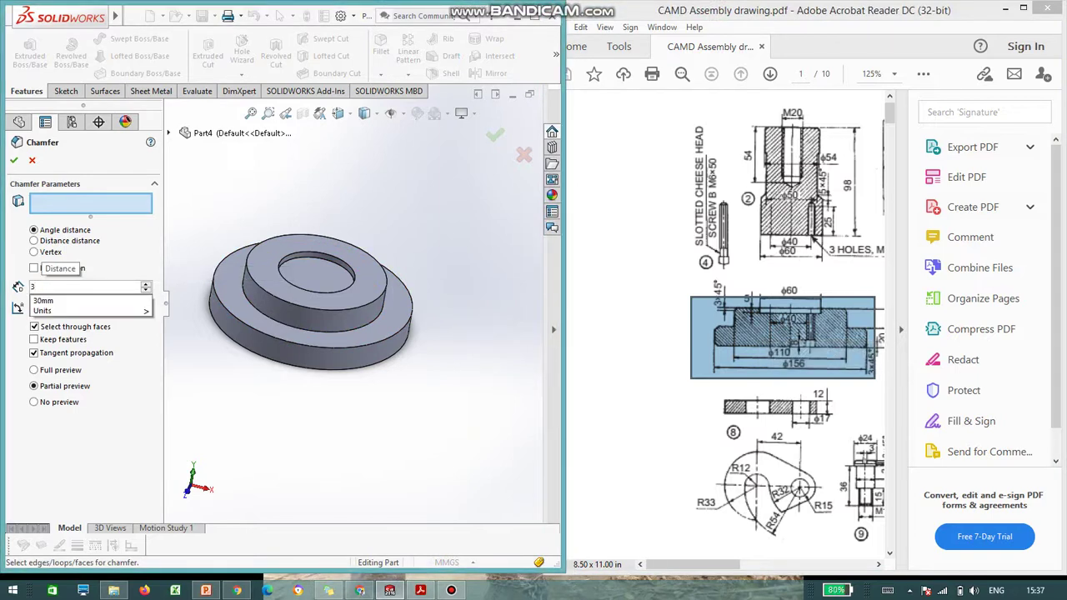
click(382, 295)
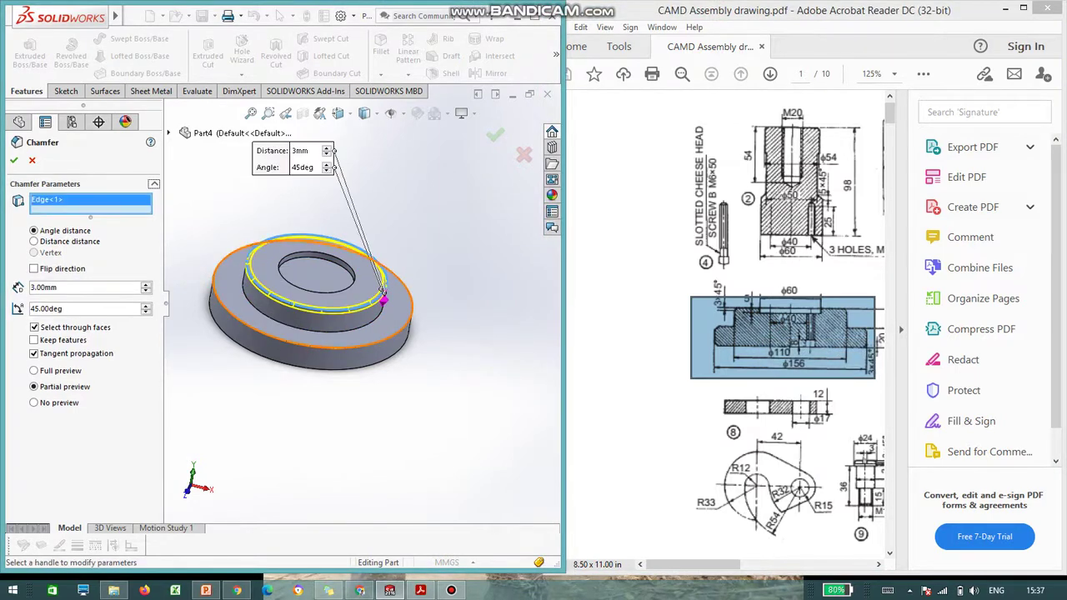
click(213, 290)
key(Right)
key(Right)
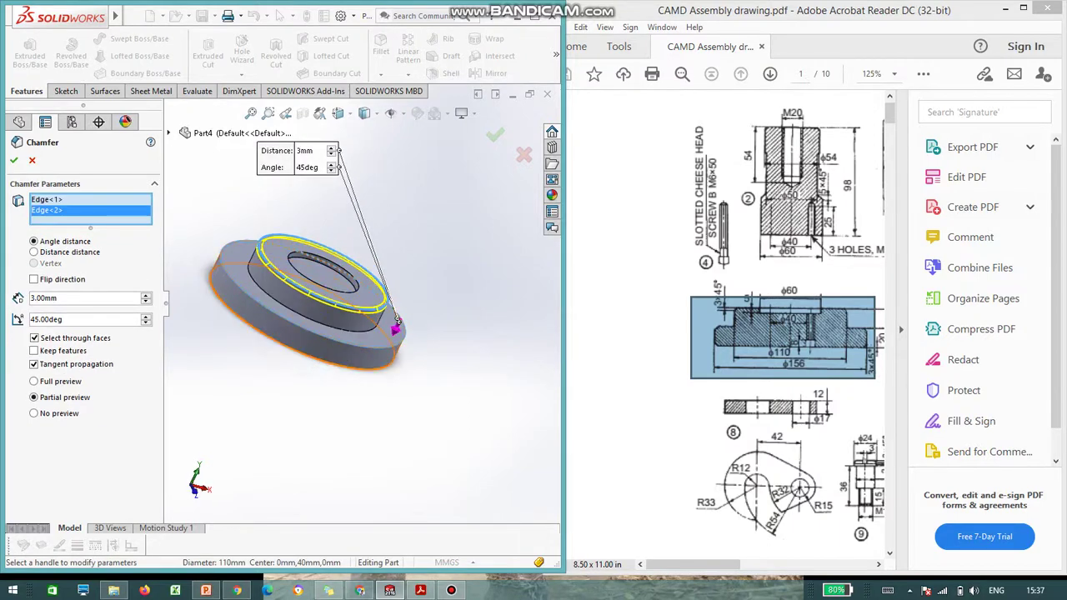
click(386, 337)
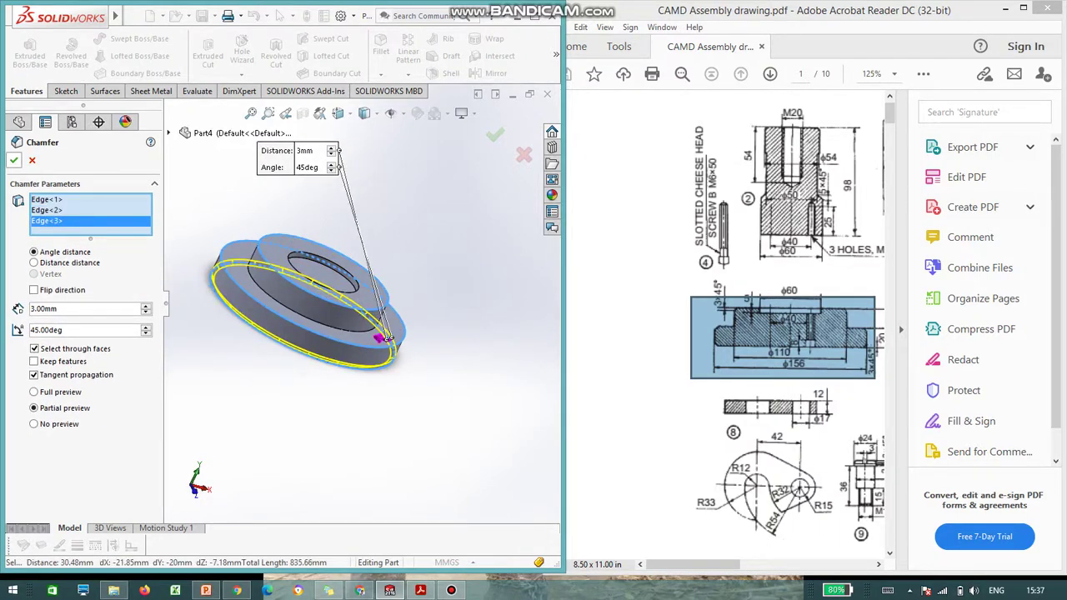
key(Return)
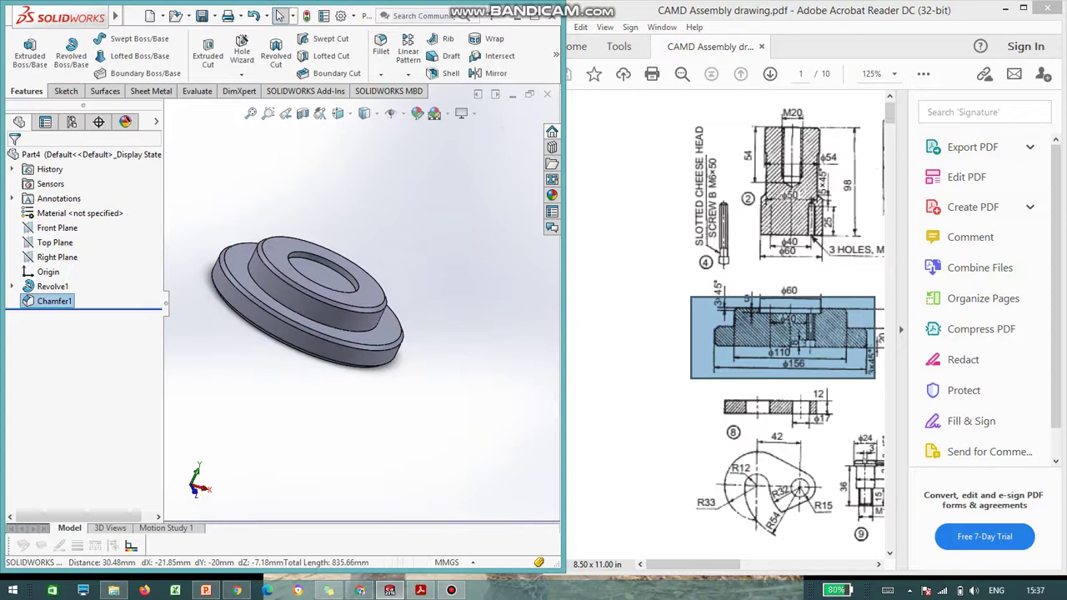
Start a sketch on the base plate's bottom face and draw a circle about 9.6 mm in diameter, about 34.5 mm horizontally from the origin.
key(Left)
key(Left)
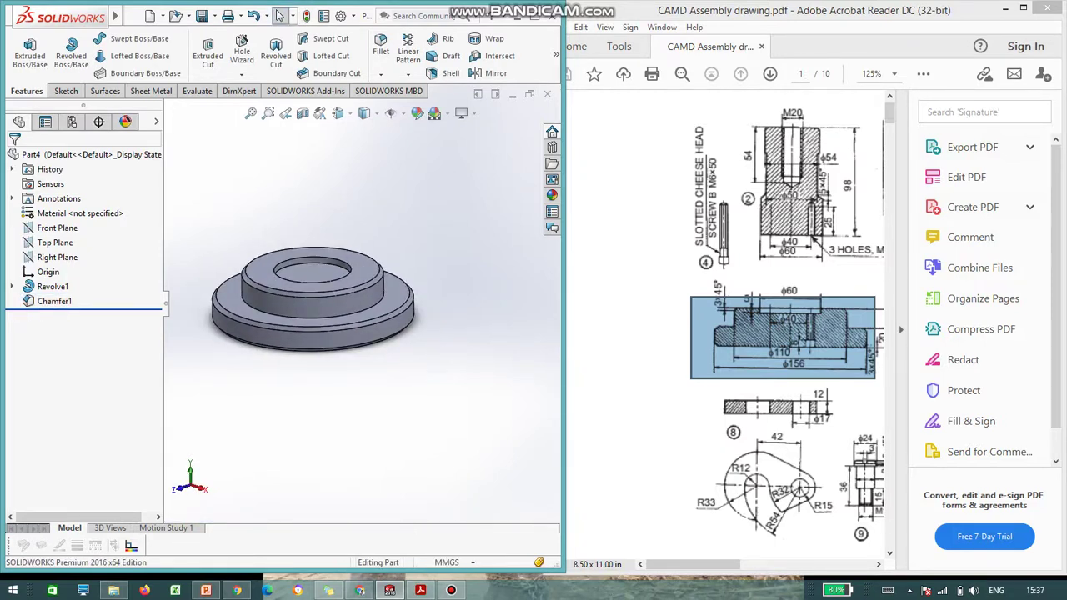
click(289, 263)
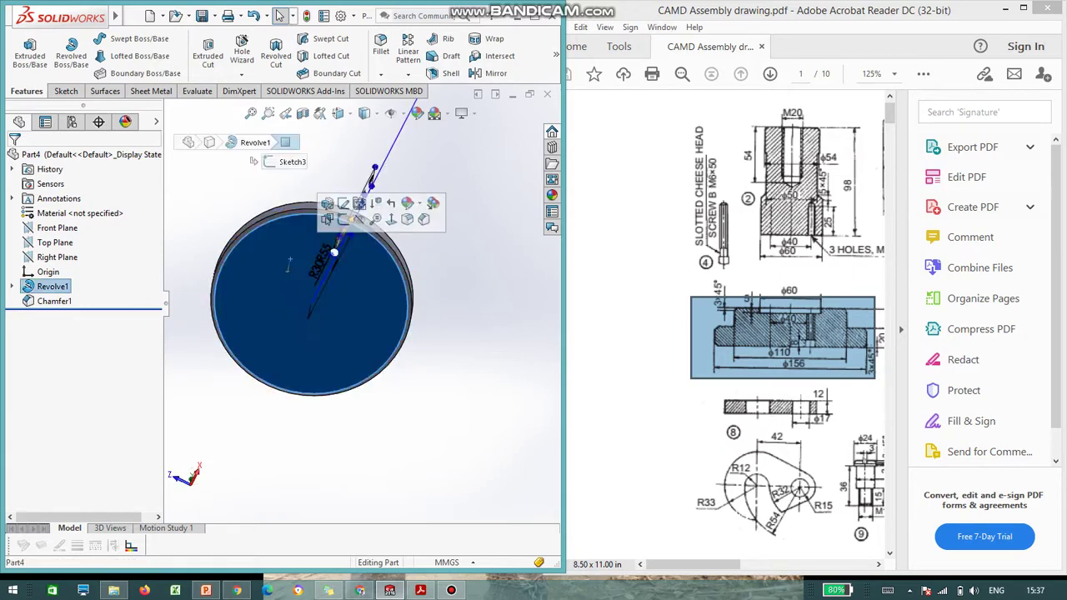
click(66, 91)
click(23, 51)
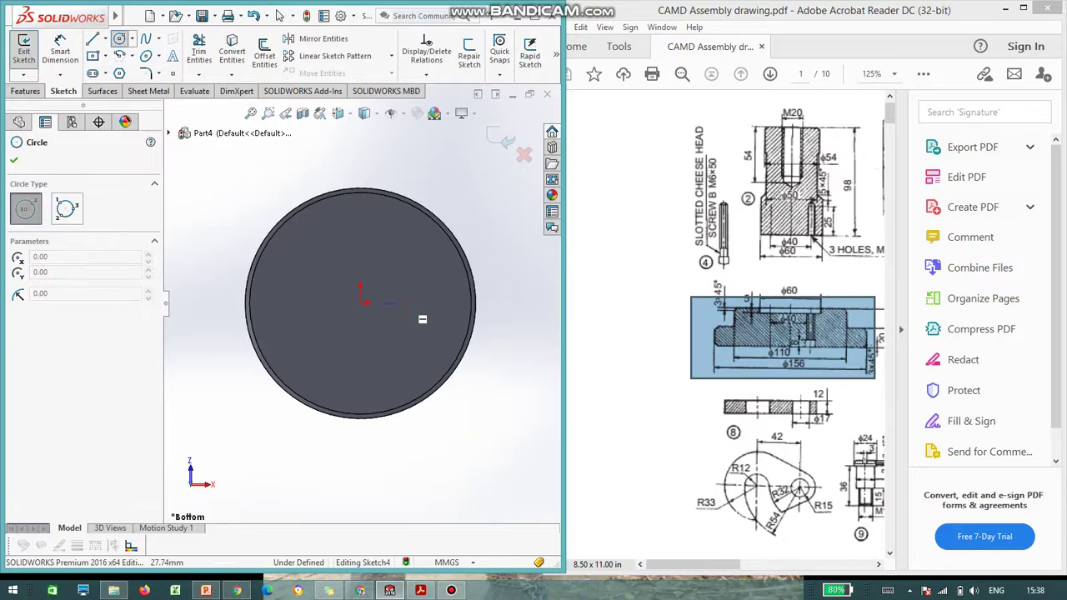
click(411, 303)
click(411, 302)
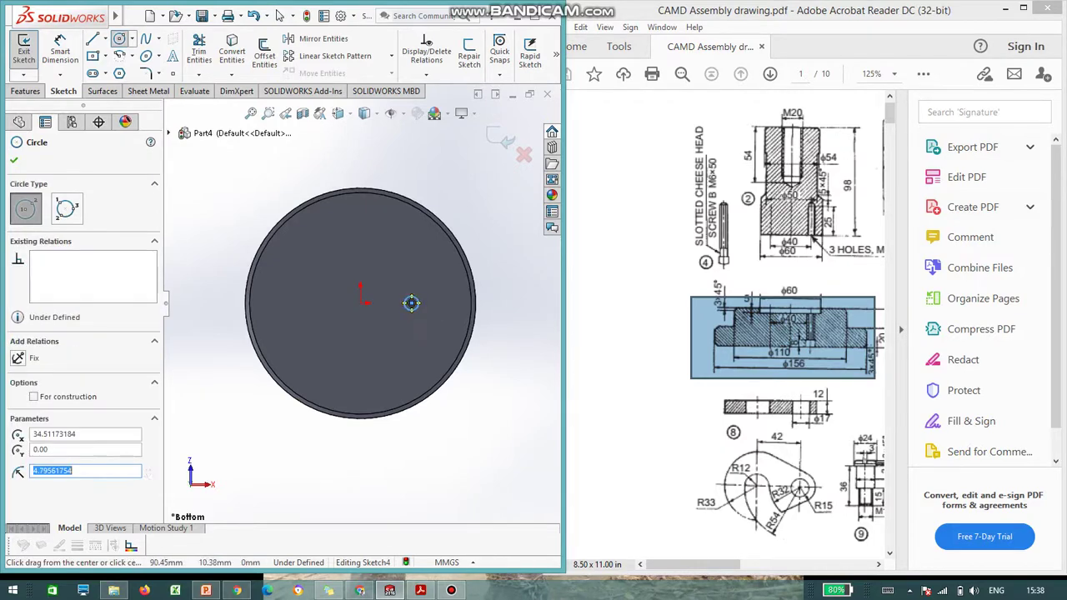
key(Escape)
Check part 1 in the PDF drawing and draw a horizontal centerline from the origin to the circle's centre.
drag(694, 564, 716, 564)
click(724, 442)
click(724, 442)
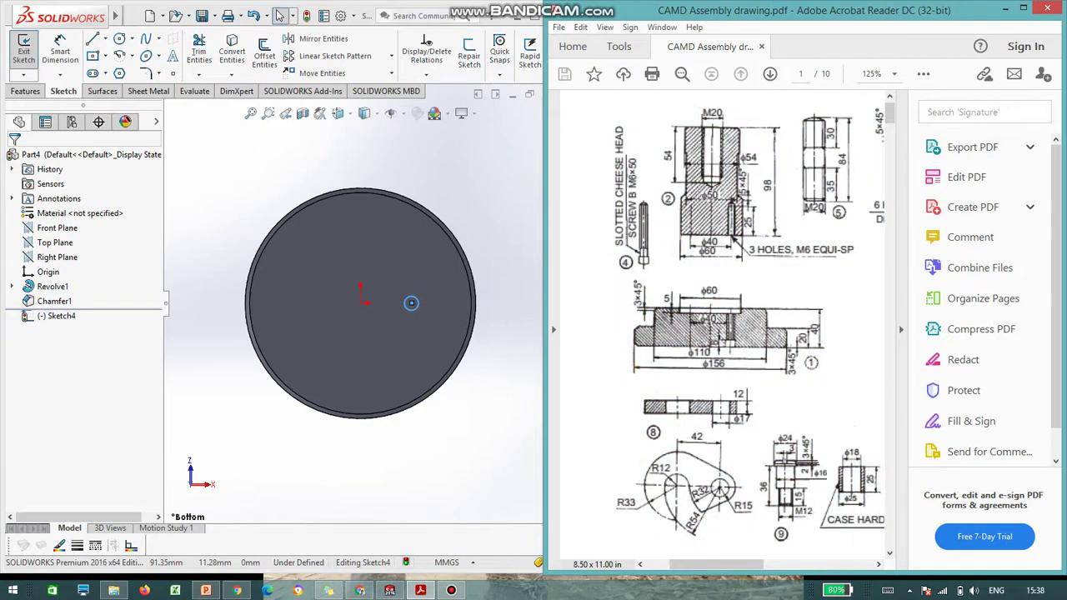
drag(750, 250, 859, 251)
click(825, 282)
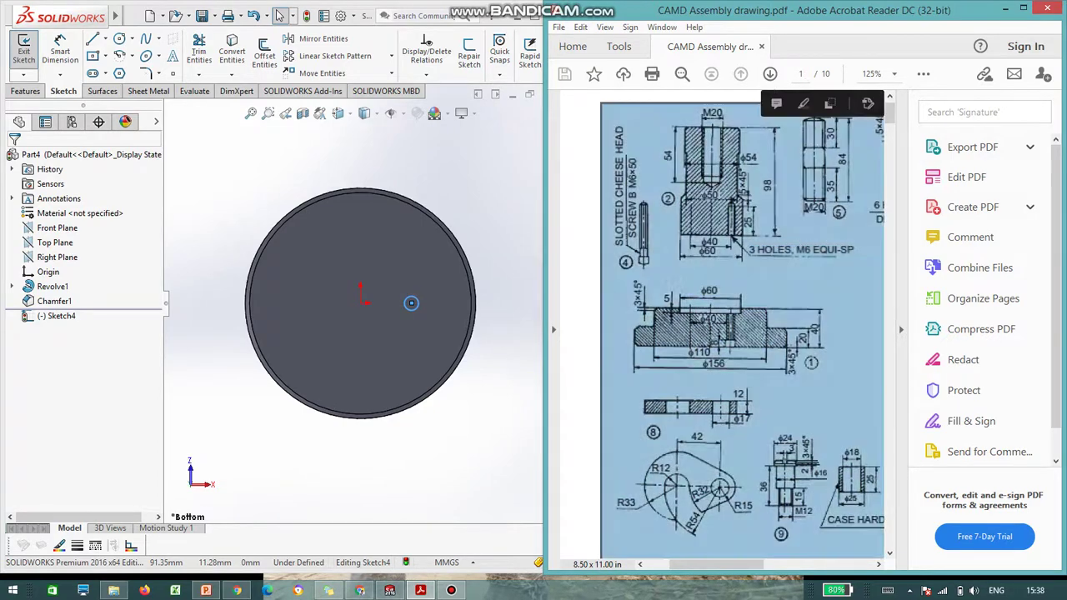
click(825, 282)
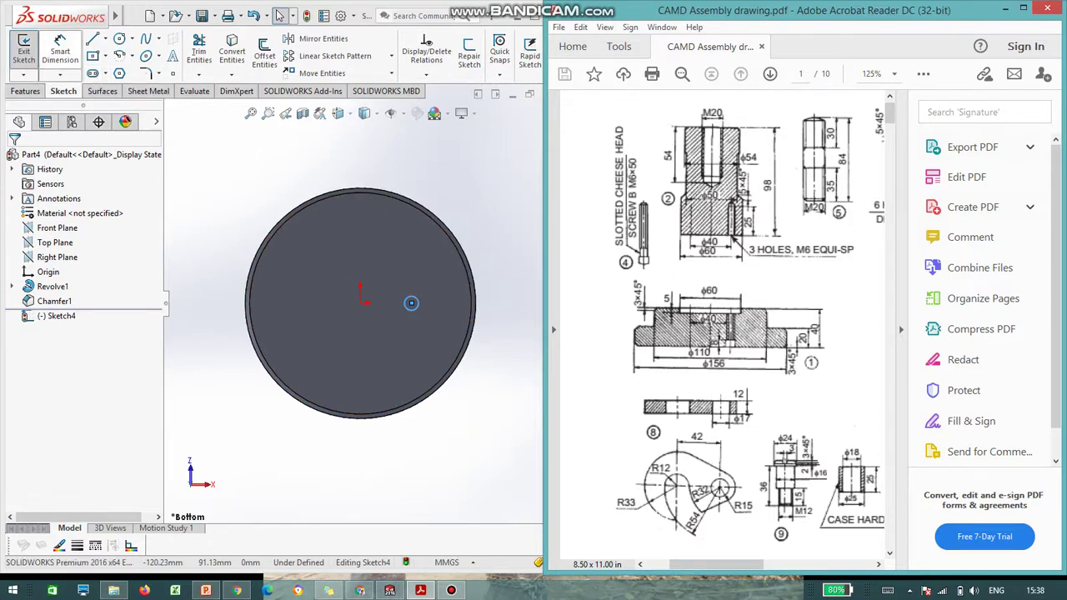
click(105, 39)
click(125, 73)
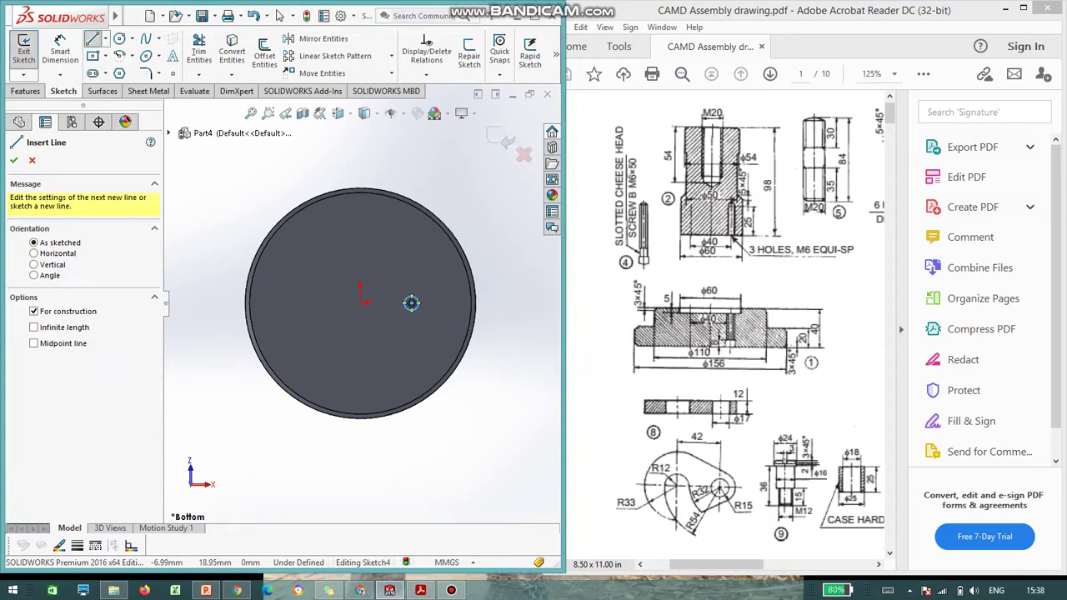
click(361, 303)
click(412, 303)
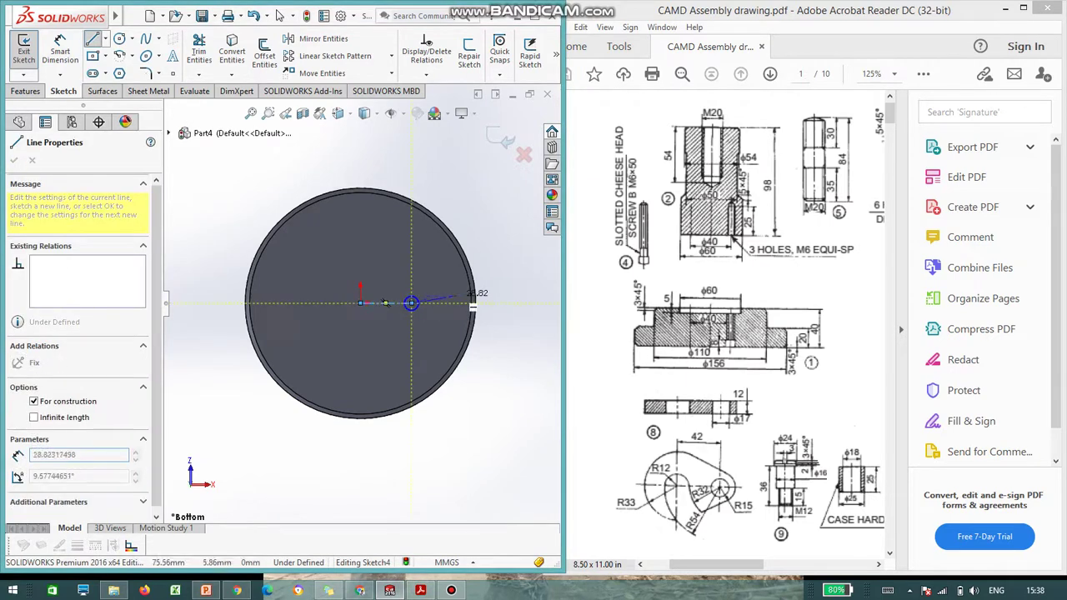
key(Escape)
Dimension the distance from the origin to the circle's centre as 20 mm.
click(60, 52)
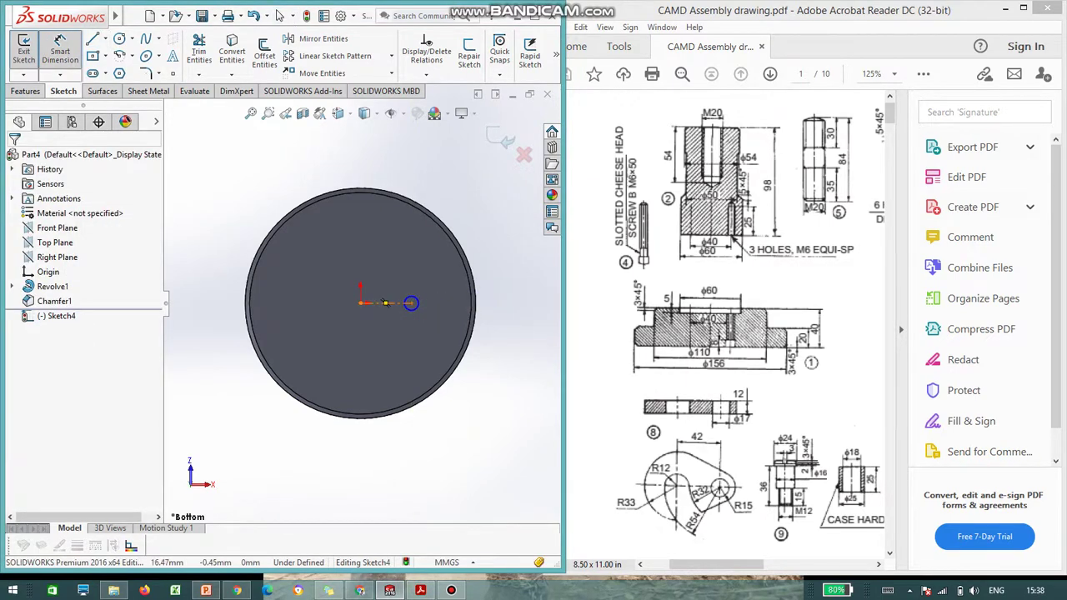
click(386, 303)
click(386, 304)
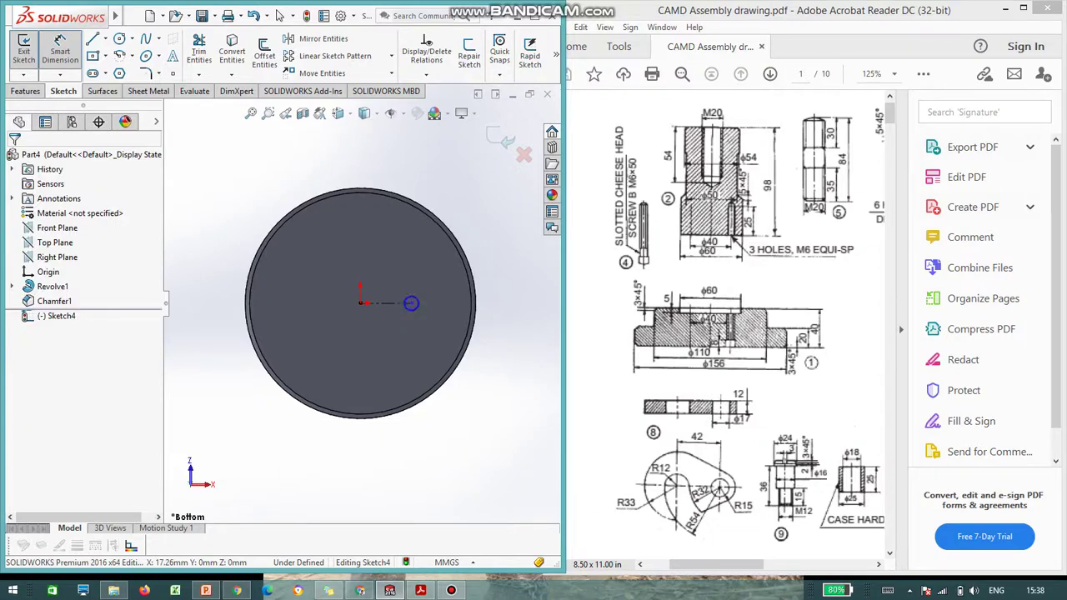
click(411, 303)
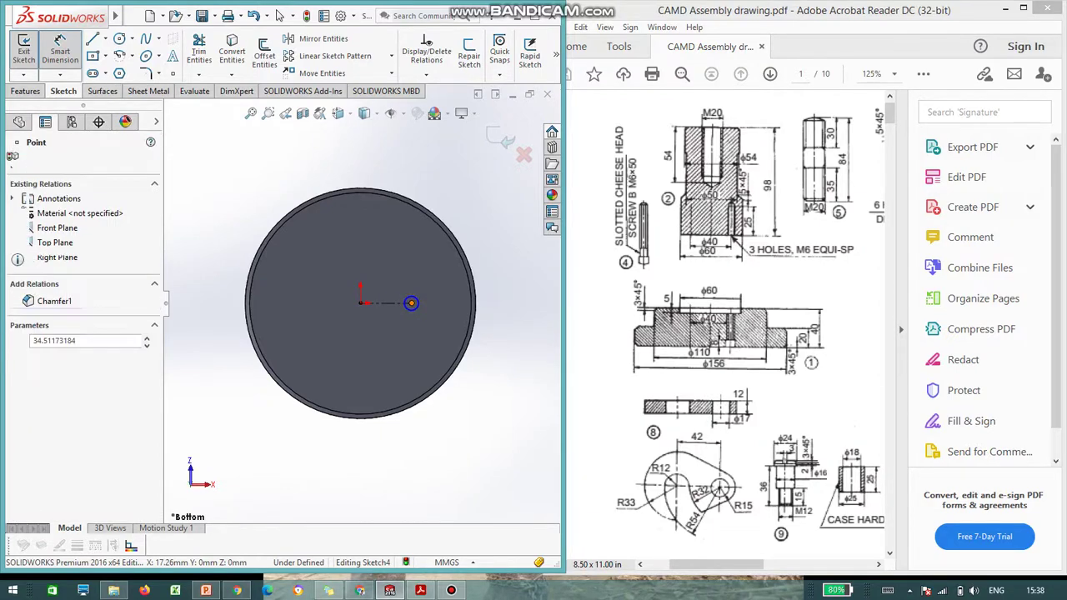
click(380, 335)
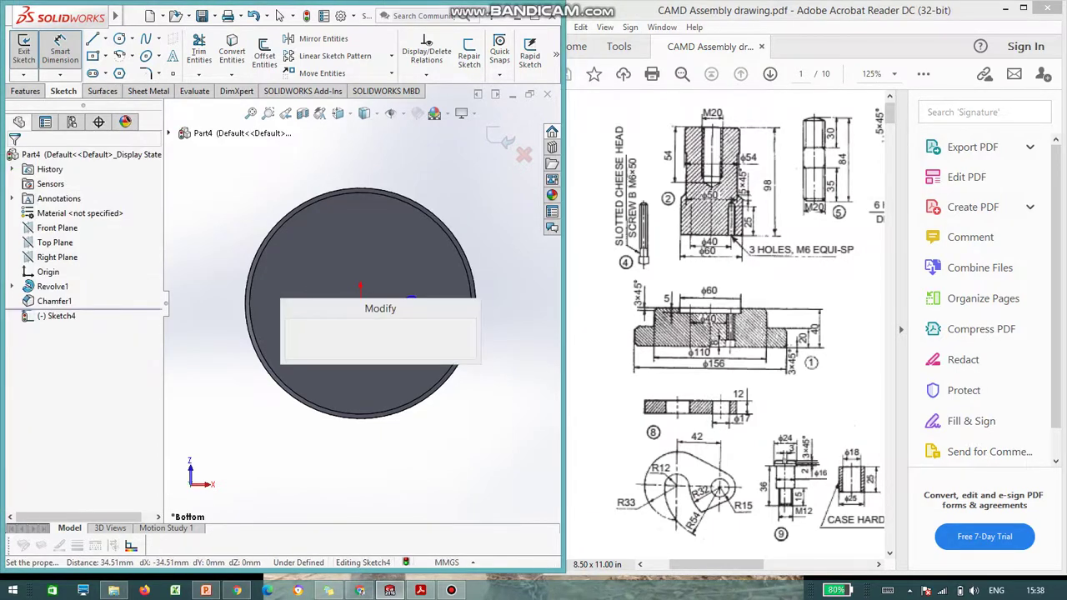
text(20)
key(Return)
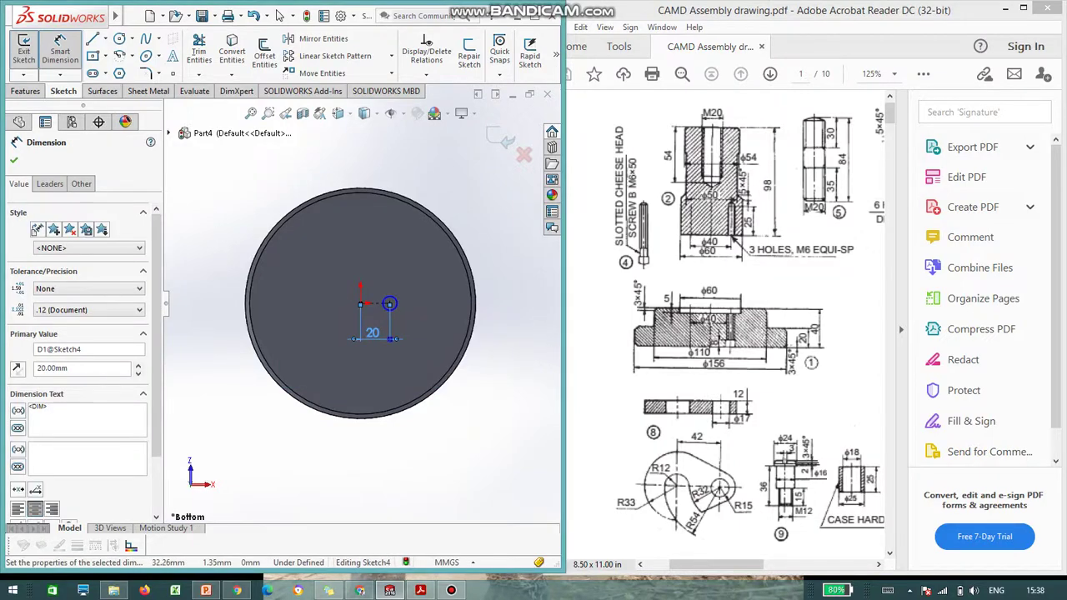
Dimension the circle's diameter as 6 mm and leave the Smart Dimension command.
click(389, 302)
click(417, 298)
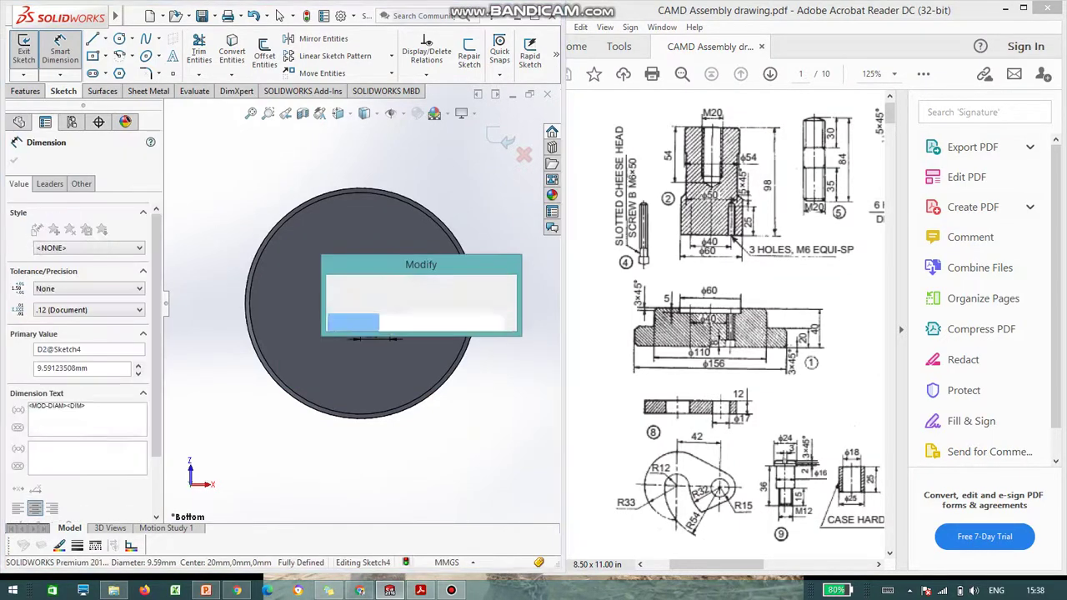
text(6)
key(Return)
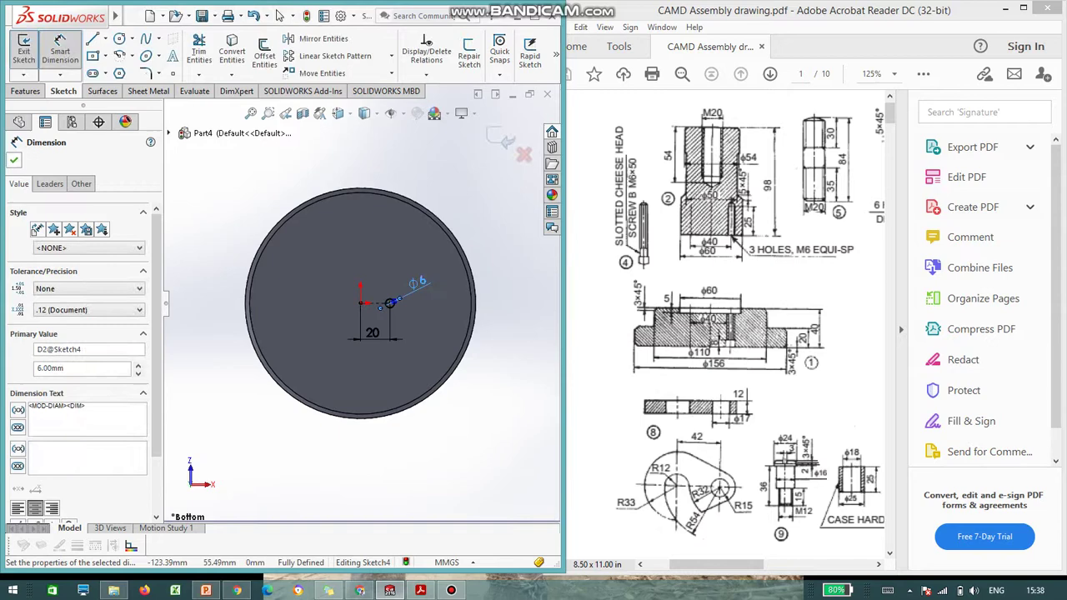
click(280, 16)
Cut the 6 mm circle through the entire base plate with an Extruded Cut set to Through All.
click(25, 91)
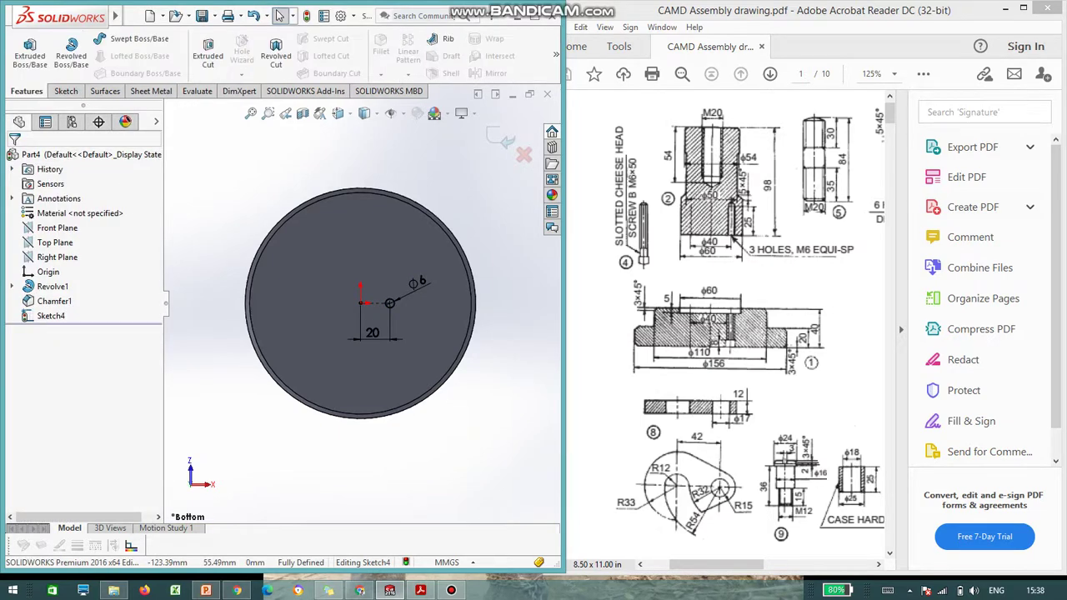
click(208, 55)
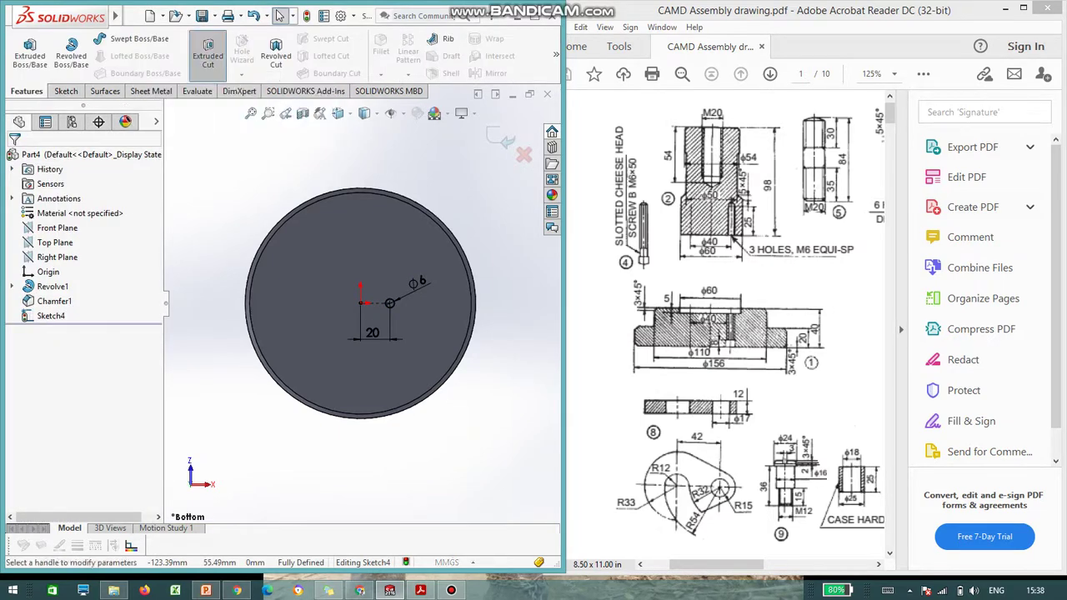
middle_drag(450, 179, 302, 217)
click(92, 240)
click(58, 254)
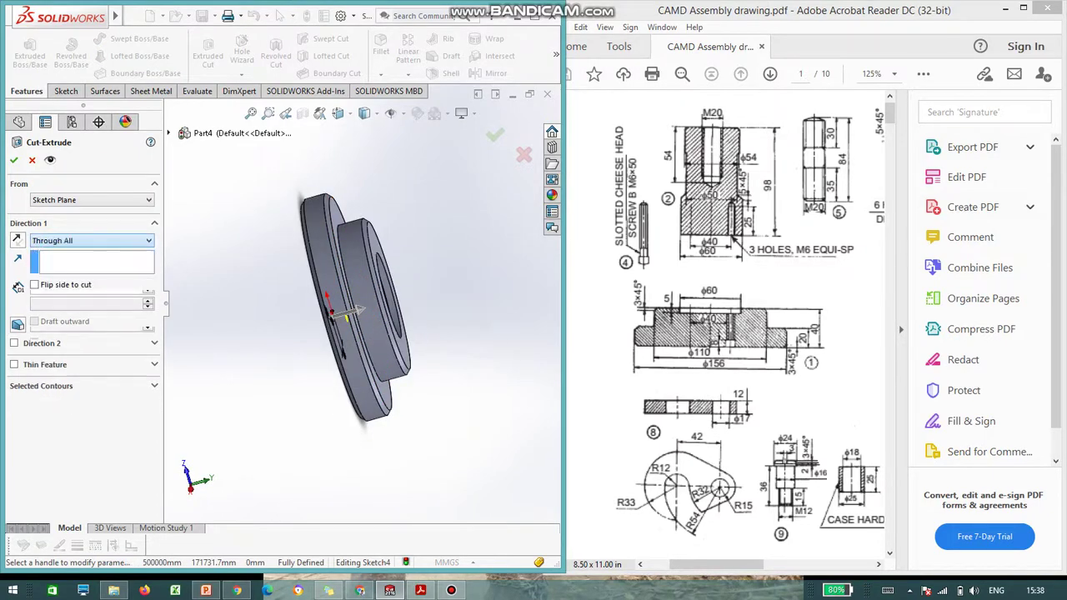
click(14, 160)
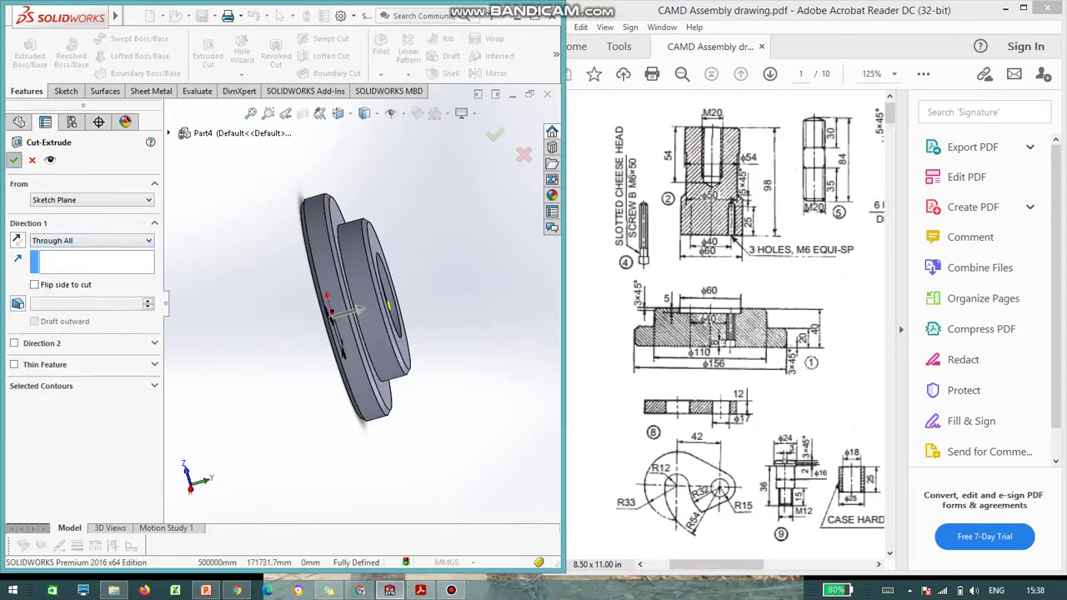
Pattern the 6 mm hole circularly as 3 equally spaced instances over 360° about the plate's outer circular edge.
middle_drag(258, 233, 379, 223)
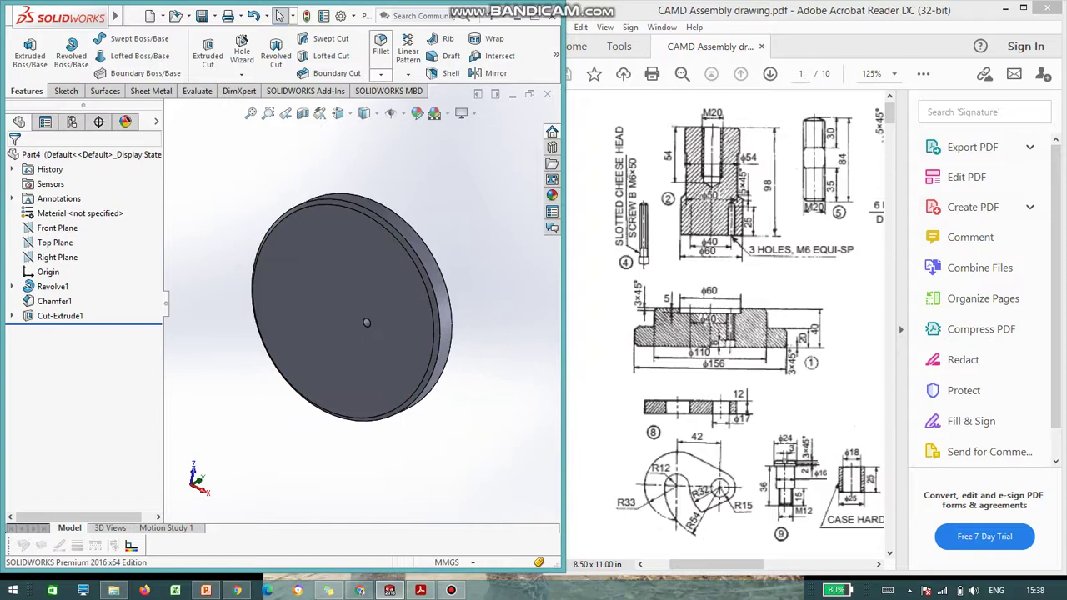
click(408, 74)
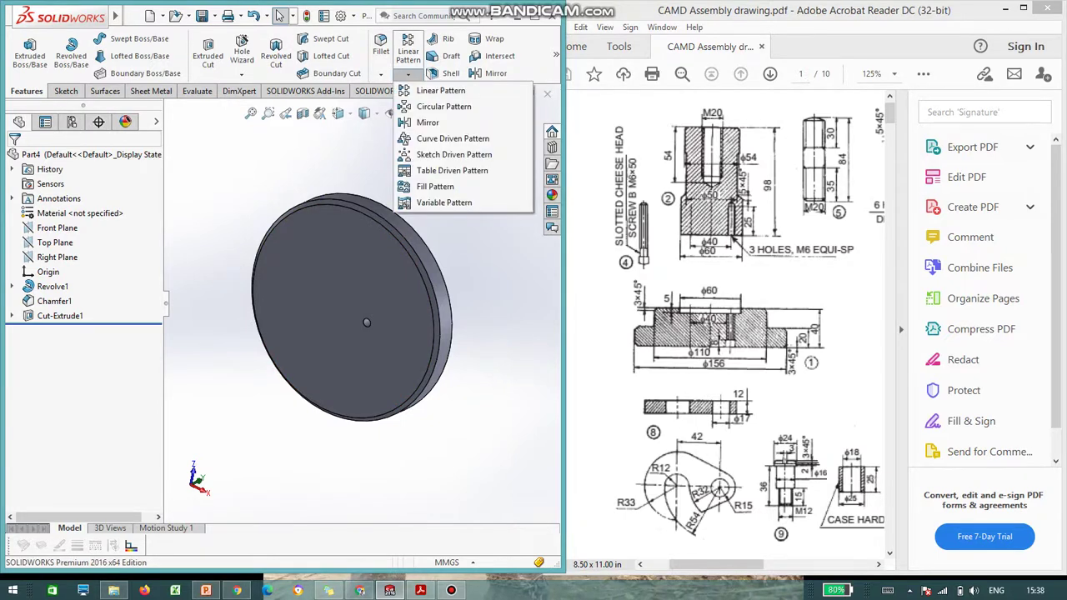
click(435, 105)
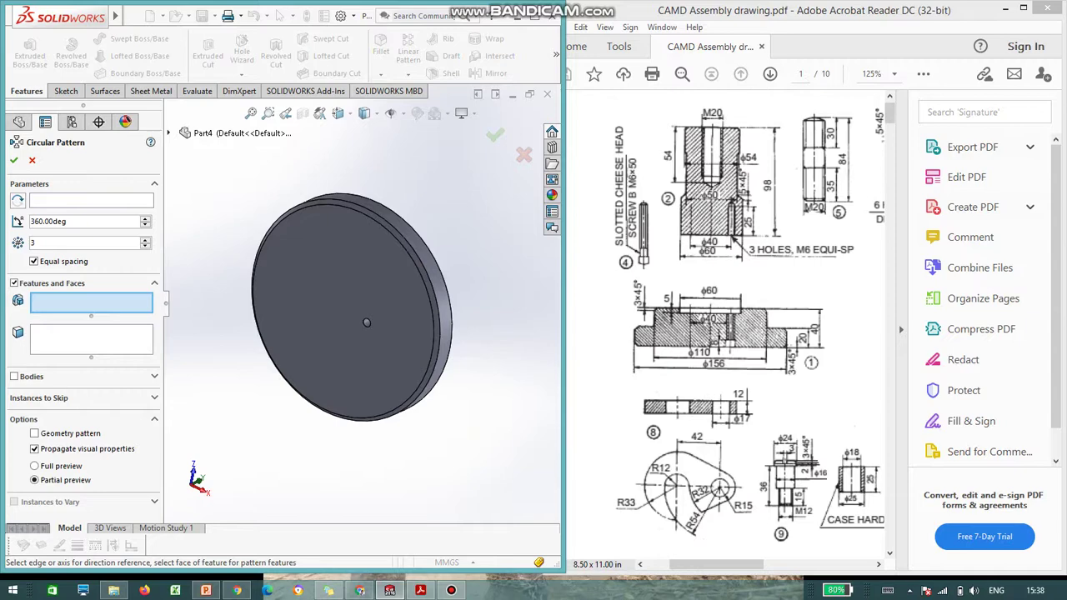
click(168, 132)
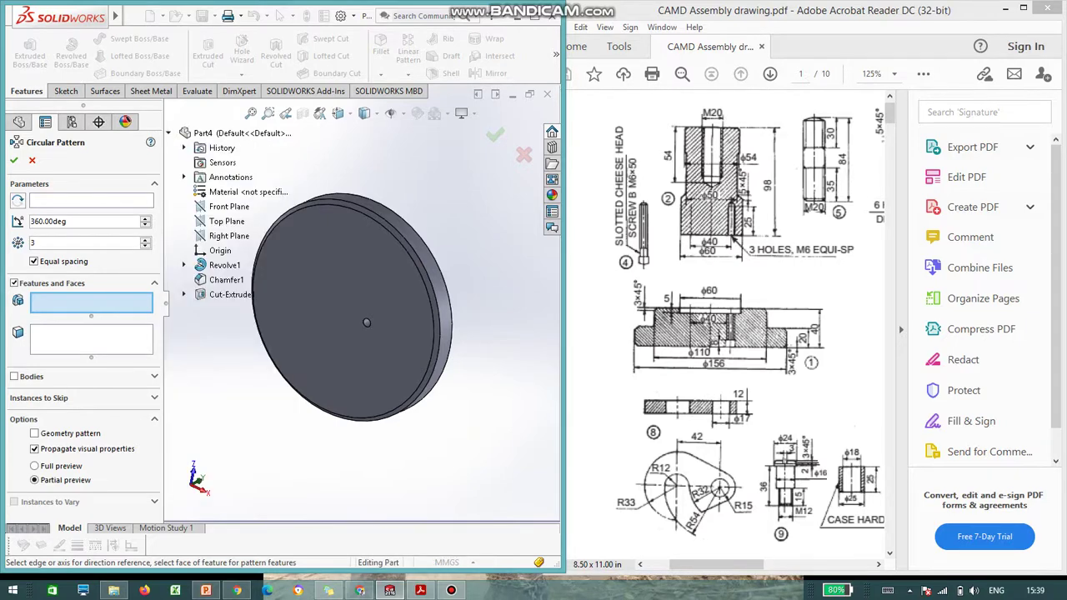
click(230, 294)
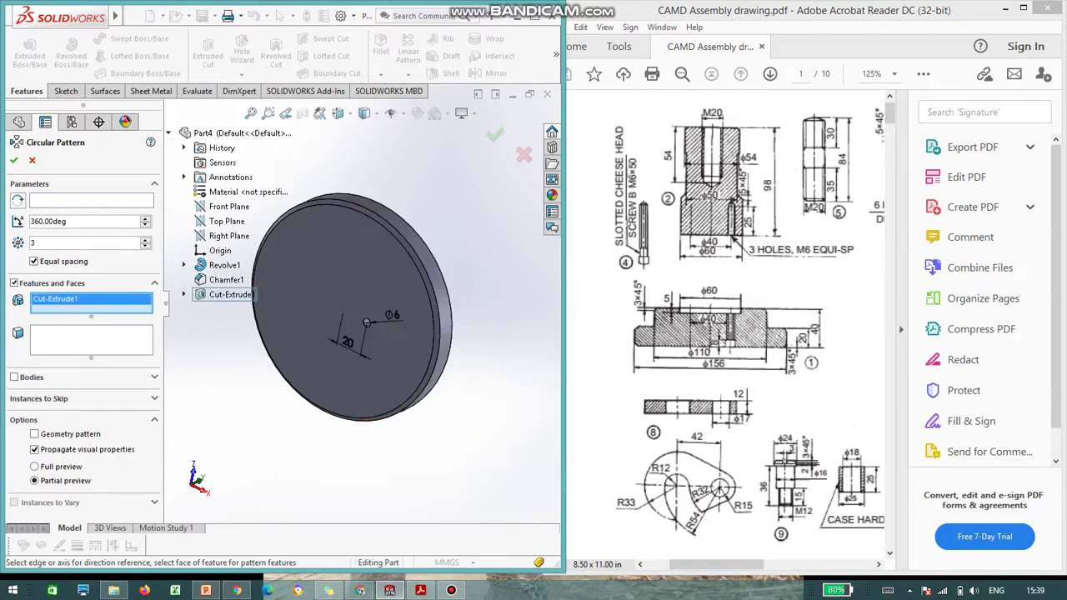
click(102, 201)
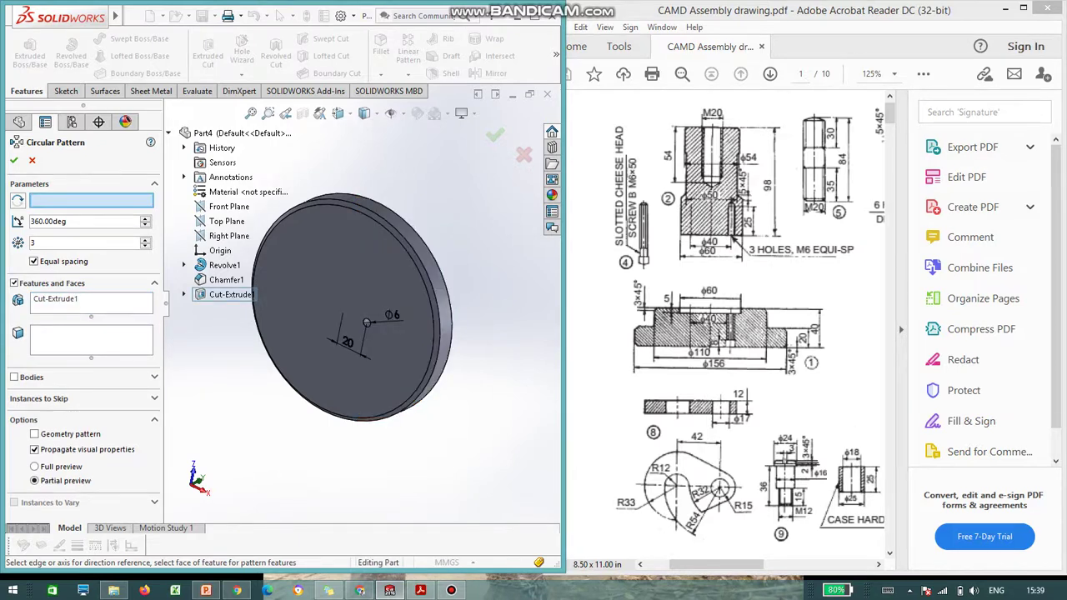
click(400, 228)
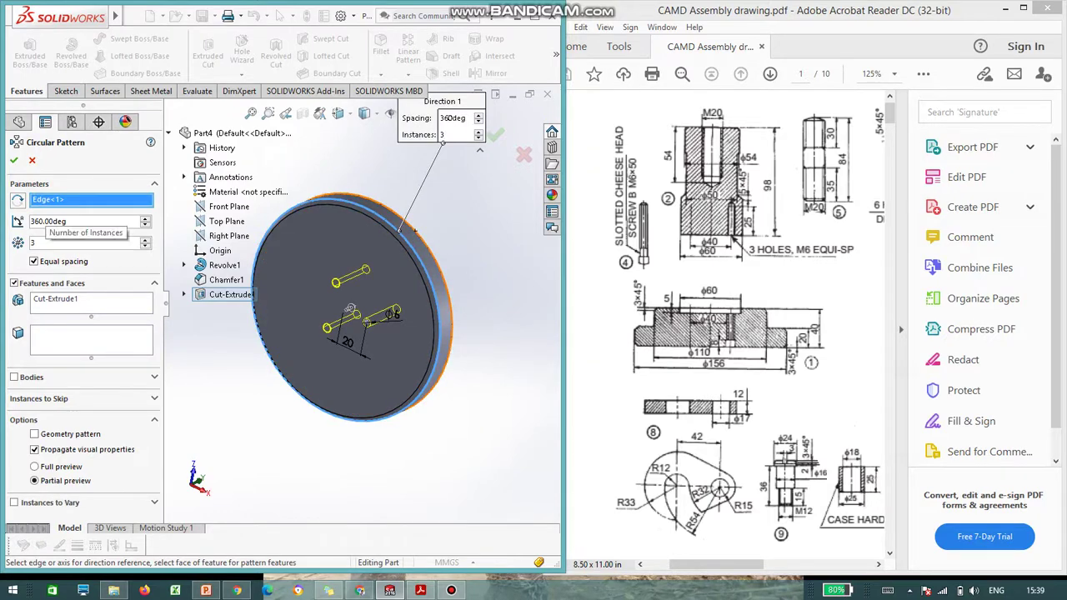
click(14, 160)
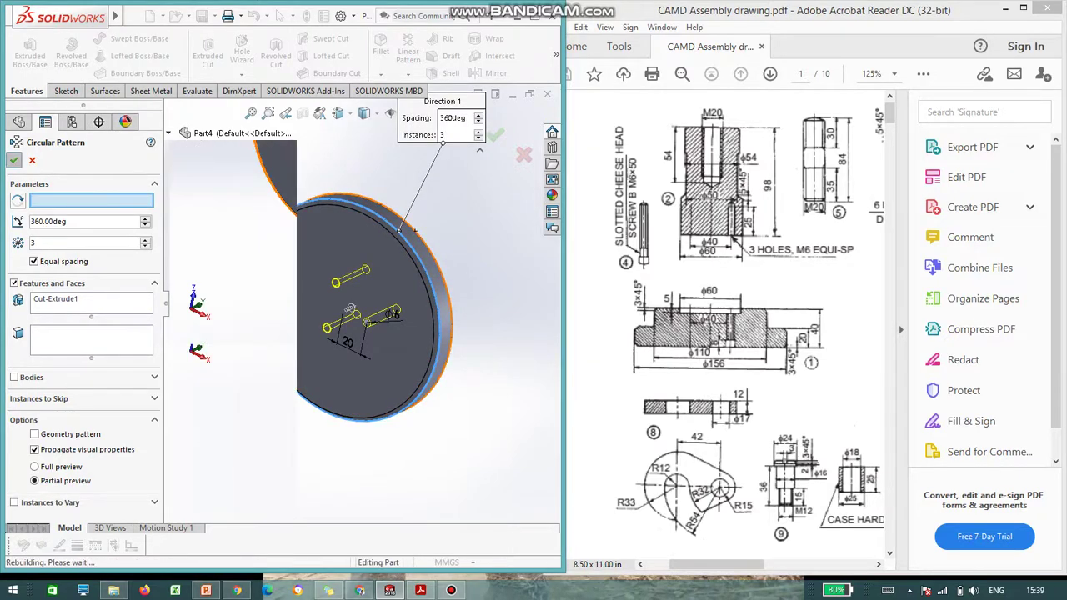
click(468, 245)
middle_drag(468, 246, 346, 254)
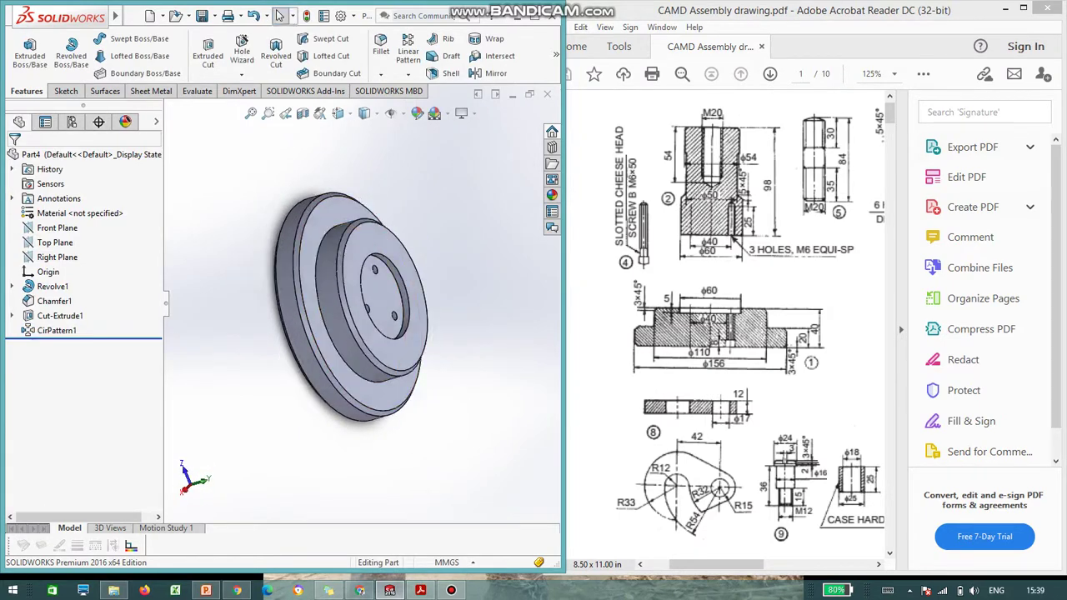
Save the base plate part in the Drill jig folder with the file name 1.
click(202, 16)
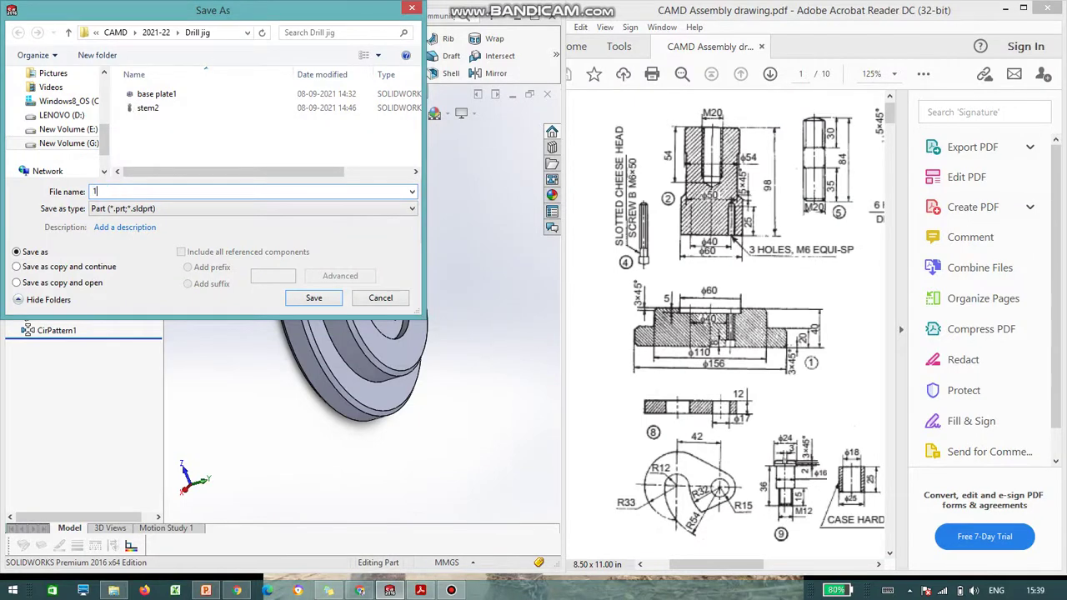
text(1)
key(Return)
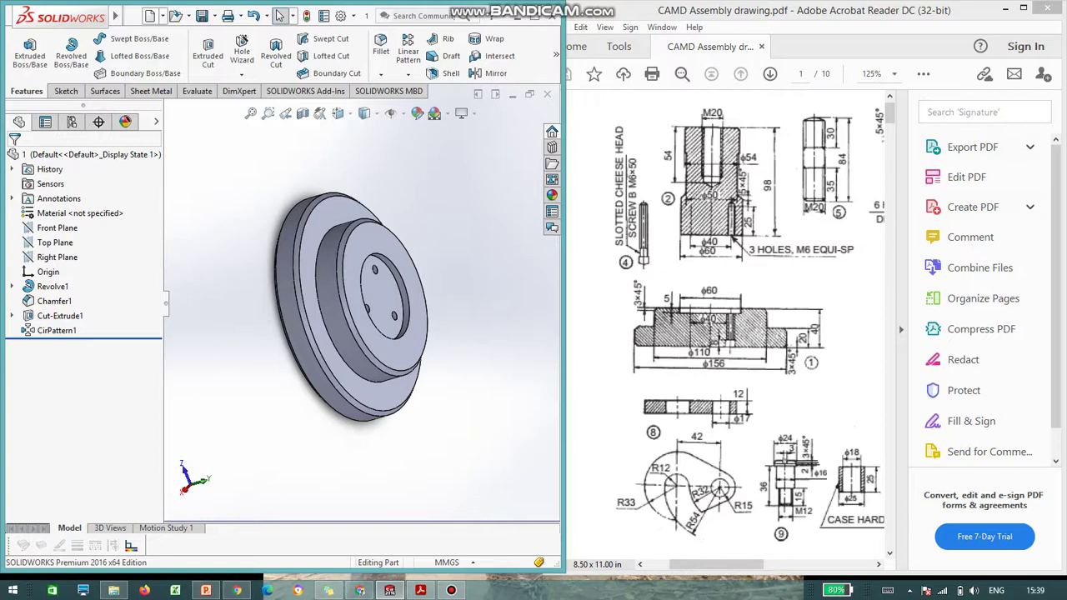
Create a new part and open a sketch on its Front Plane.
click(151, 15)
click(573, 422)
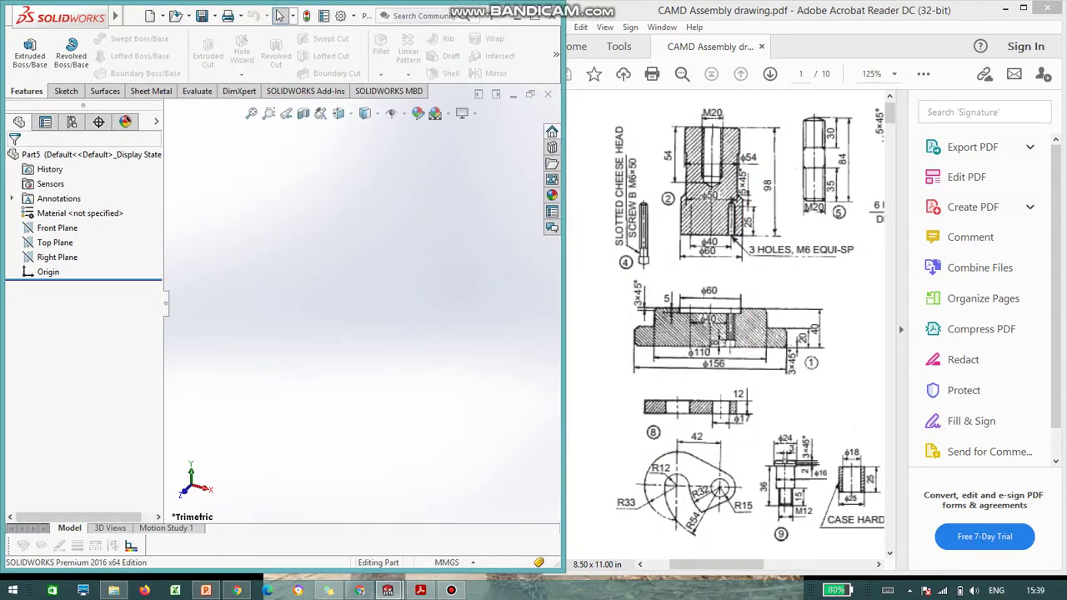
click(57, 228)
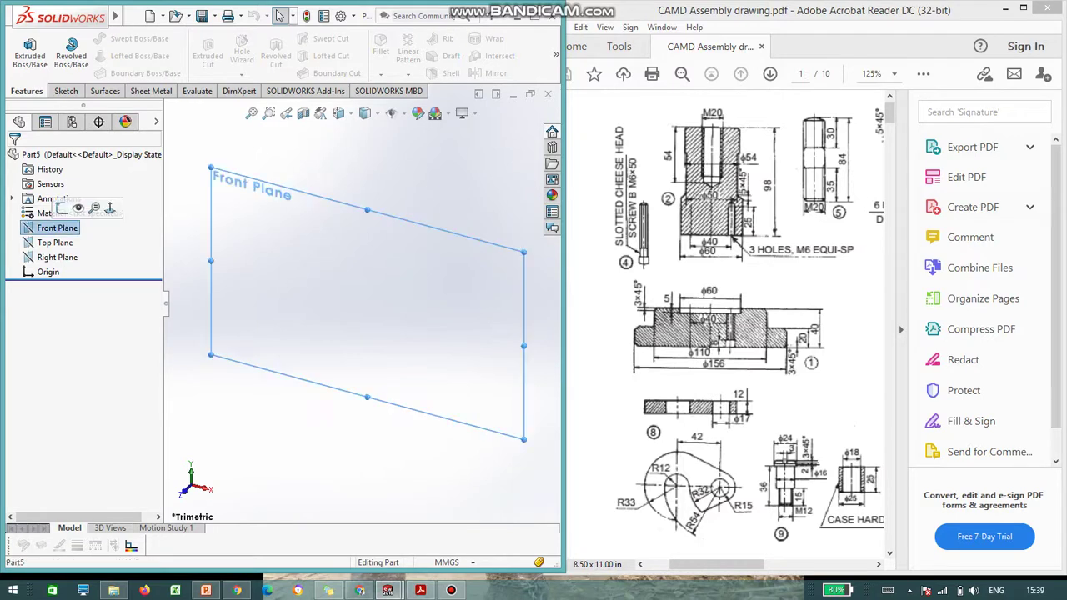
click(66, 91)
click(24, 46)
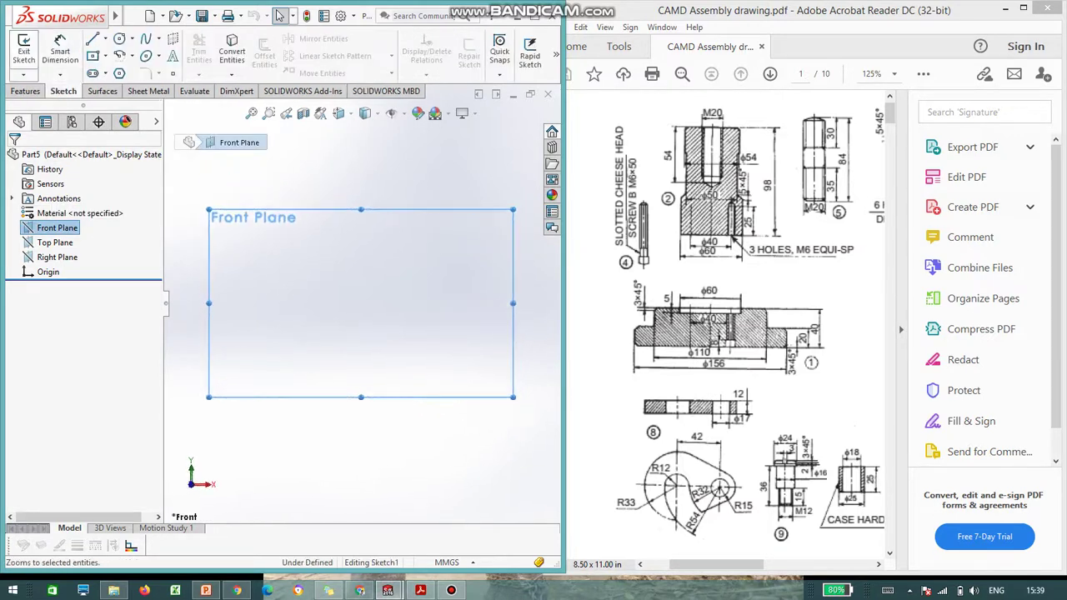
Sketch a closed half-profile from the origin, about 83 mm tall, 31 mm wide on top and 43 mm at the base, with a recessed middle.
click(93, 38)
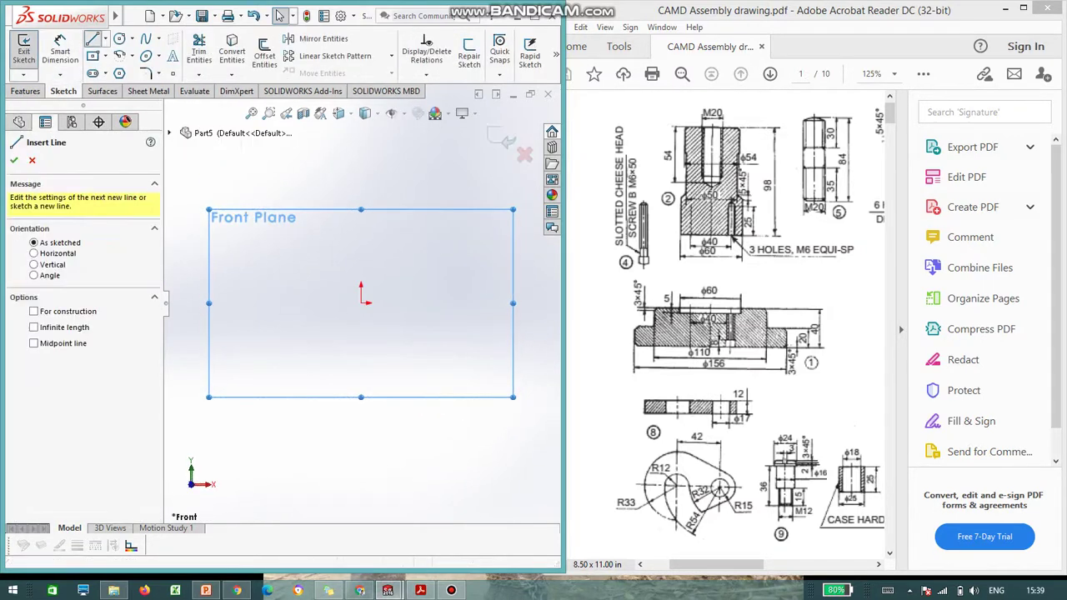
click(362, 302)
click(361, 160)
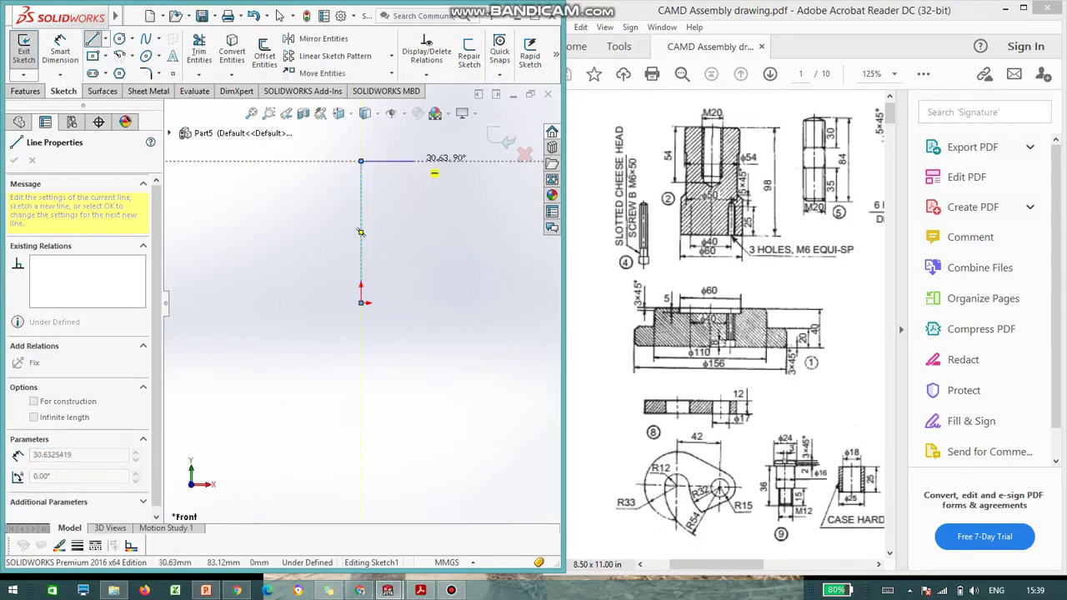
click(413, 160)
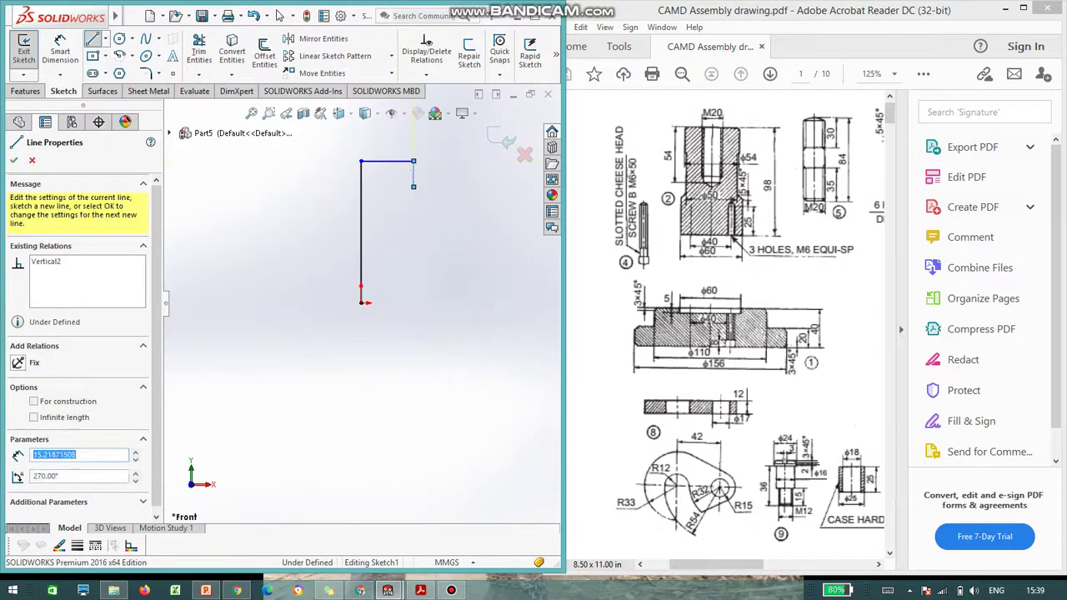
click(403, 259)
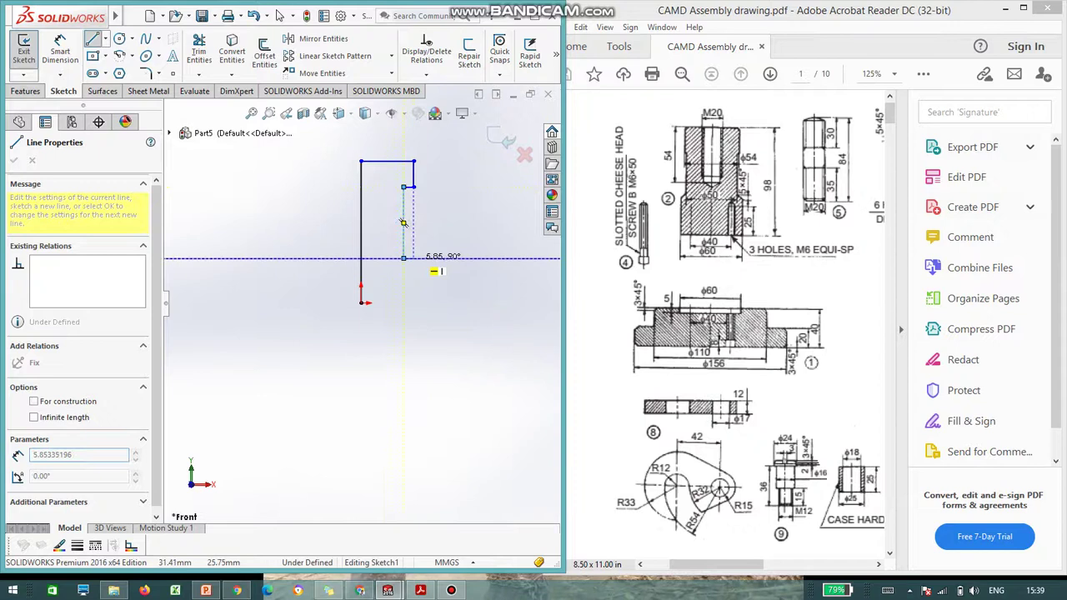
click(435, 258)
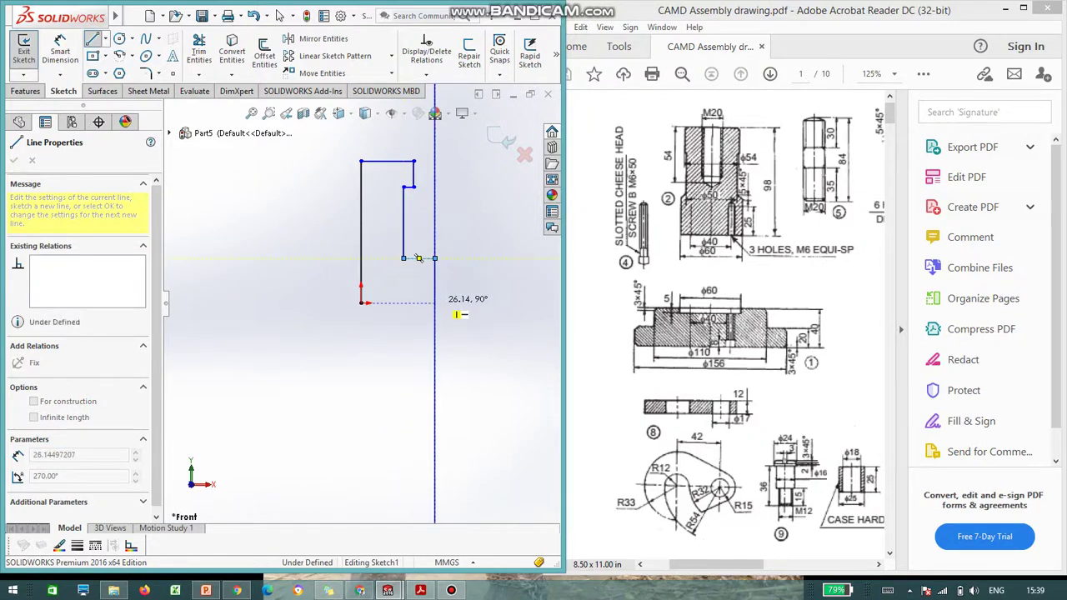
click(434, 302)
click(361, 302)
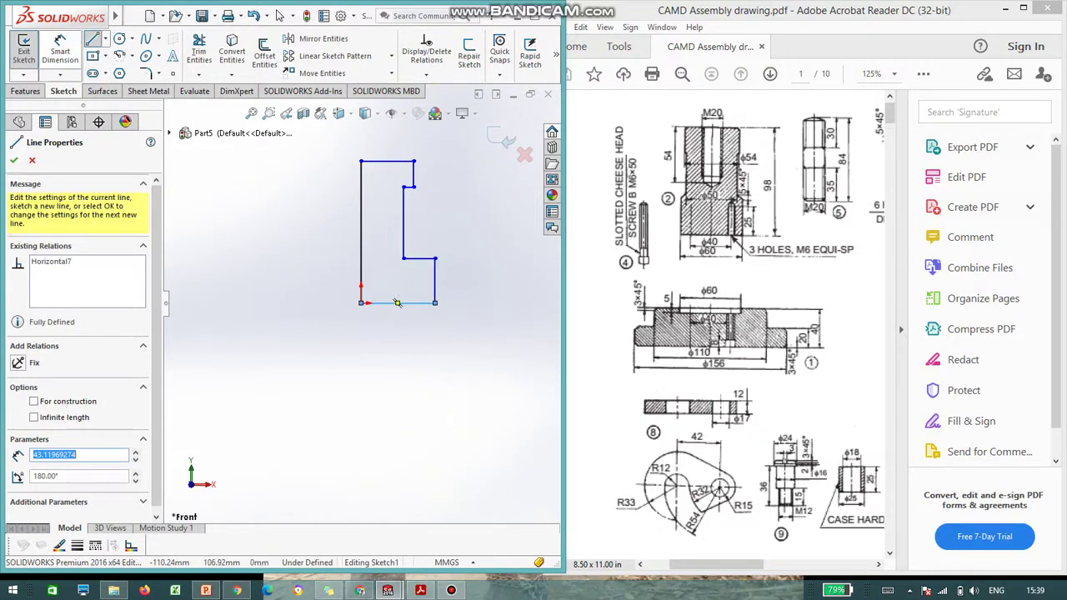
Dimension the profile's full-height vertical line through the origin as 98 mm.
click(60, 52)
click(361, 231)
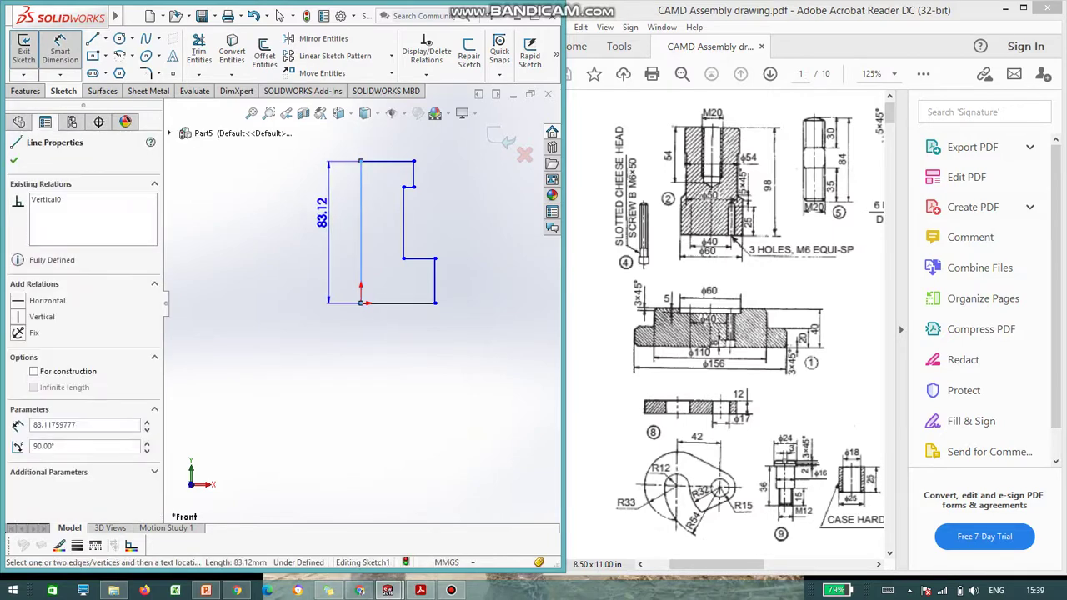
click(324, 207)
text(98)
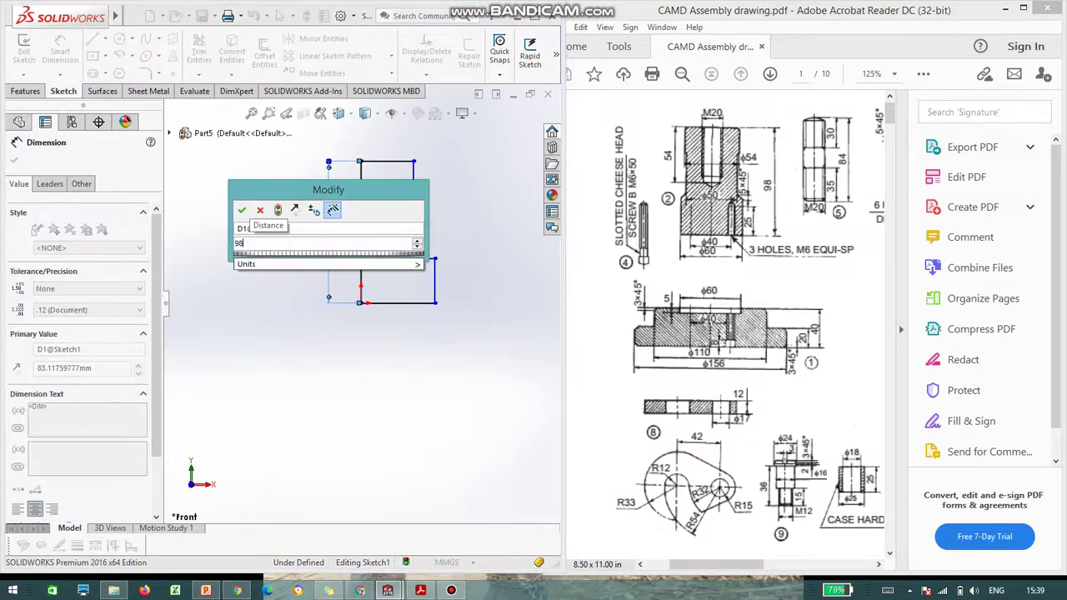
key(Return)
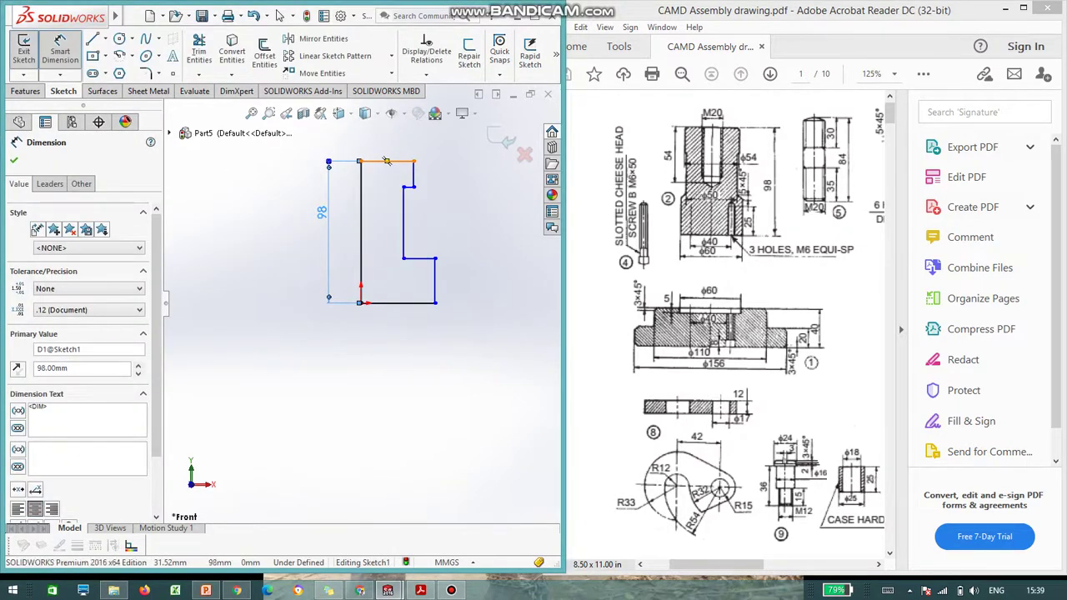
Dimension the profile's upper horizontal line as 54/2 mm.
click(386, 160)
click(392, 138)
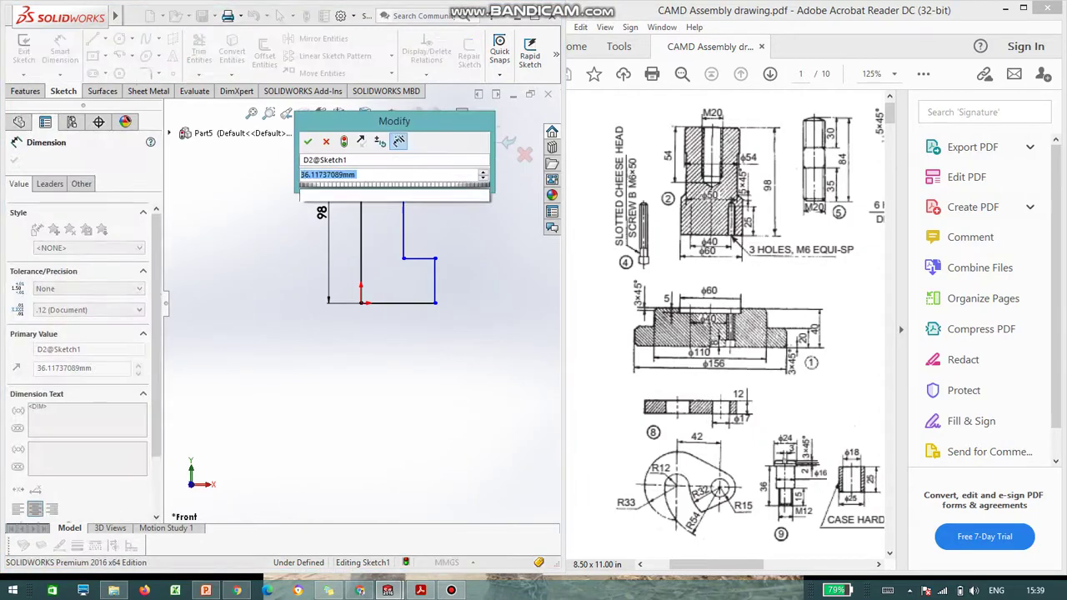
text(54/2)
key(Return)
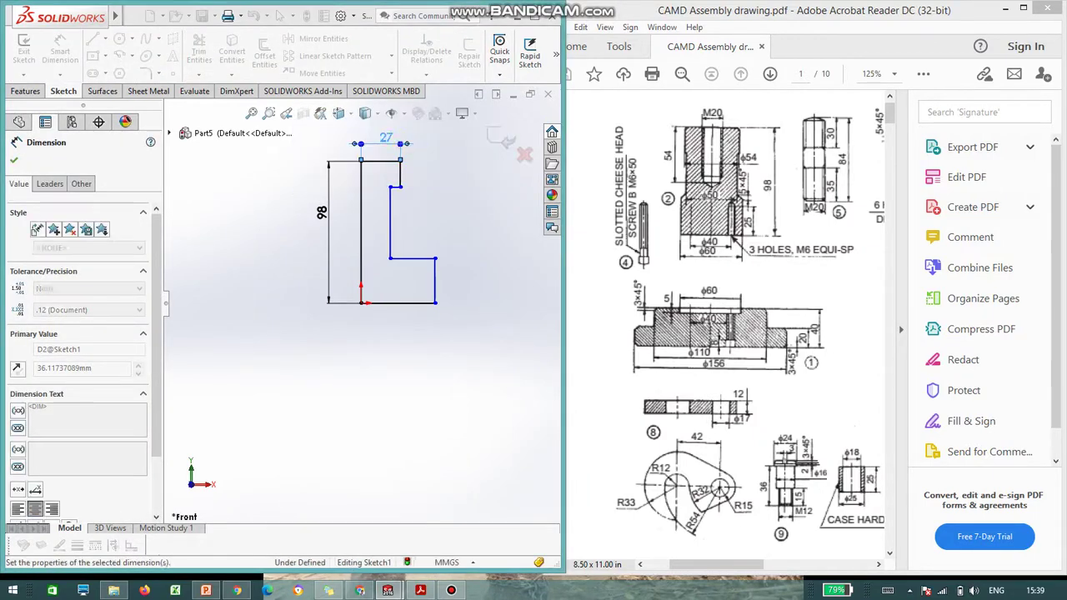
Dimension the profile's base line as 30 mm.
click(398, 302)
click(396, 329)
text(3)
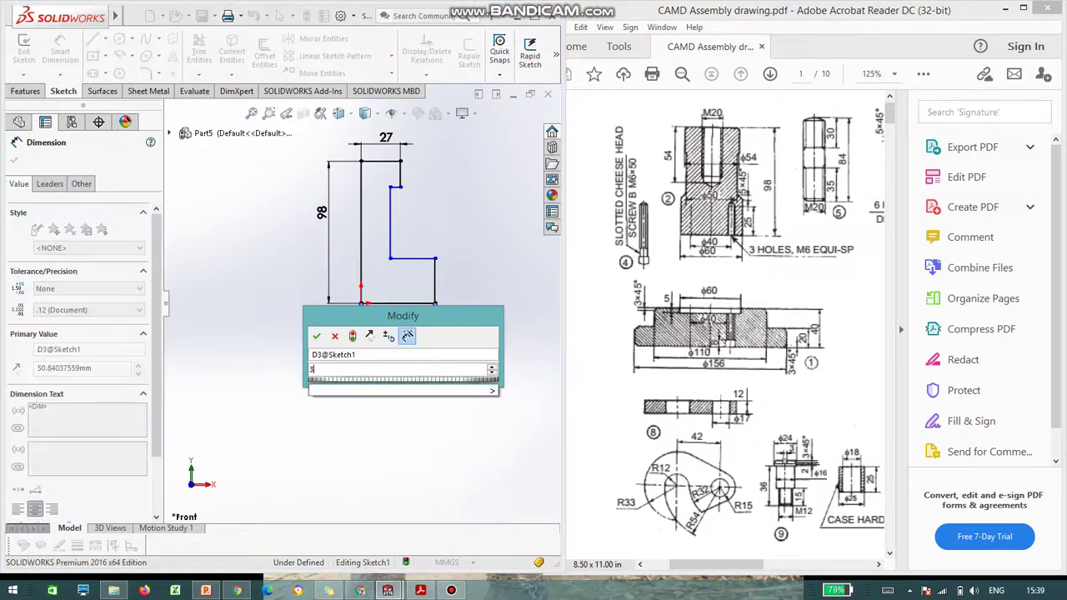
text(0)
key(Return)
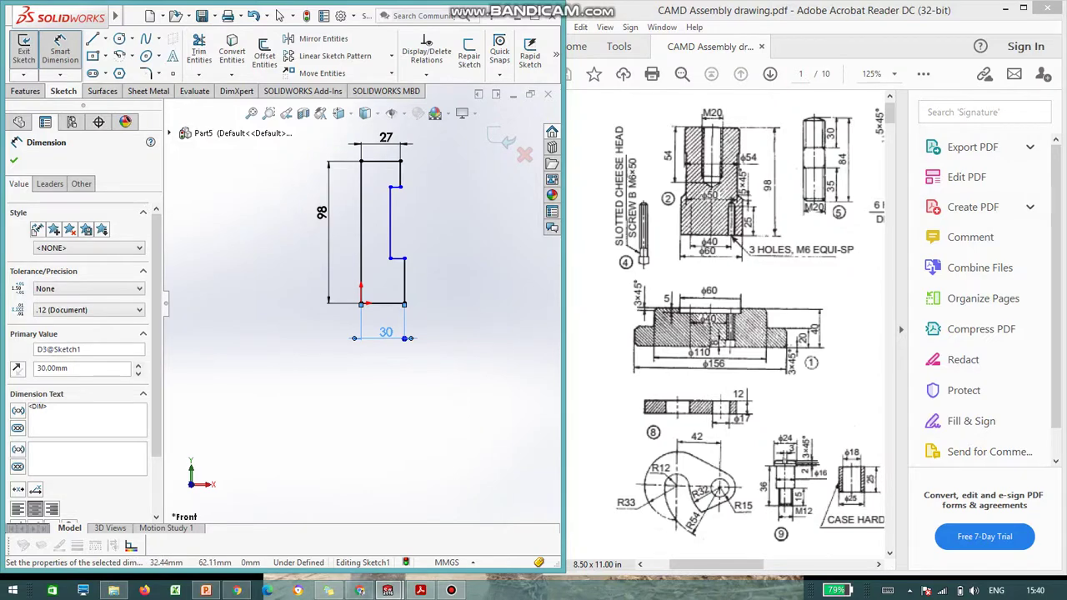
Dimension the distance between the recessed vertical line and the full-height line through the origin as 25 mm.
click(391, 222)
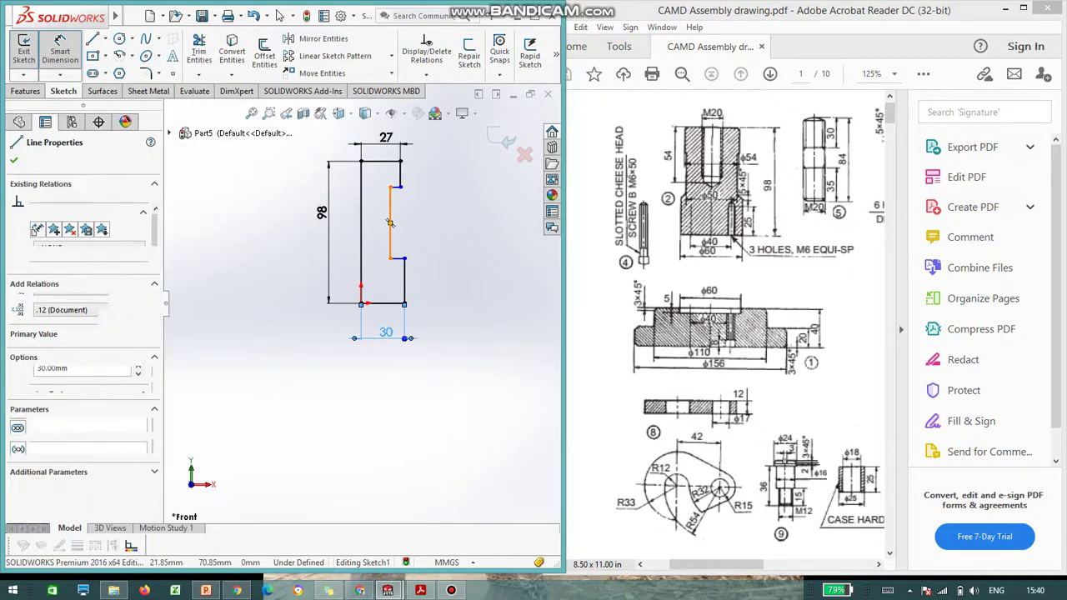
click(361, 226)
click(375, 209)
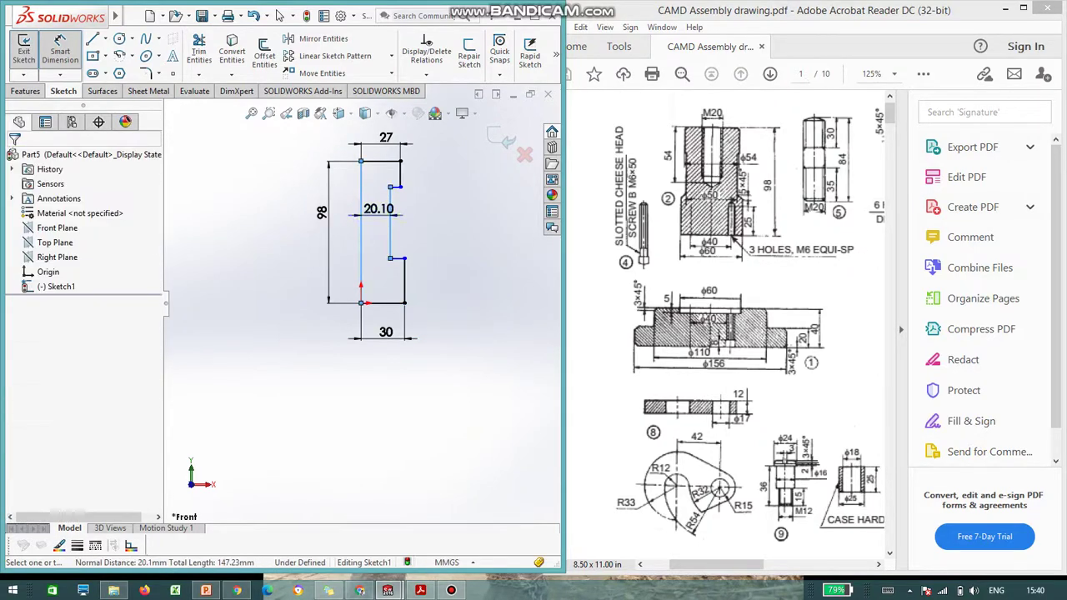
text(25)
key(Return)
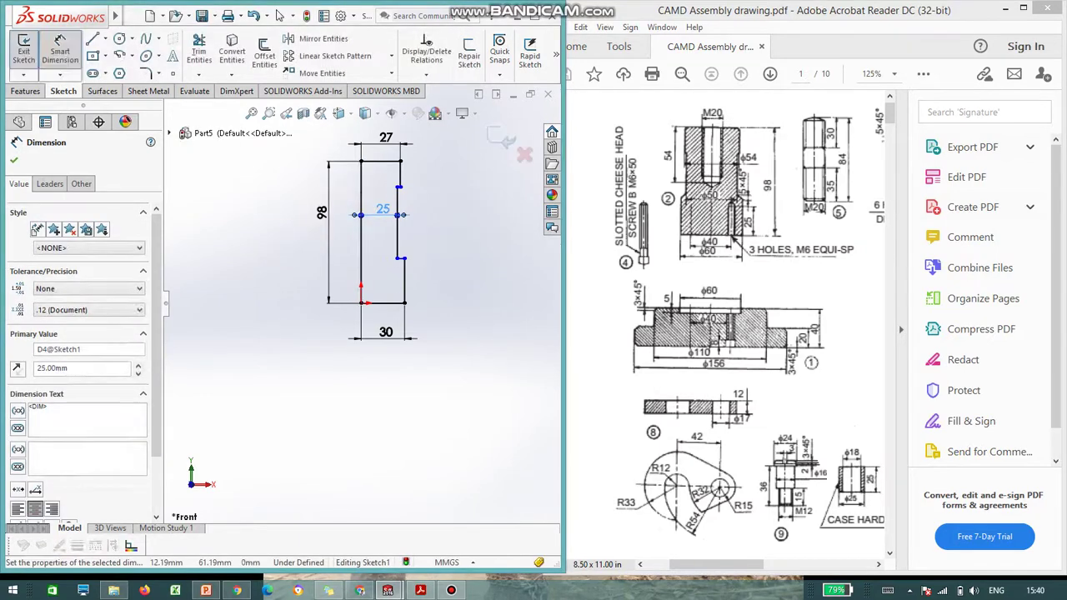
Dimension the short vertical line of the profile's upper step as 25 mm.
scroll(440, 155, down, 2)
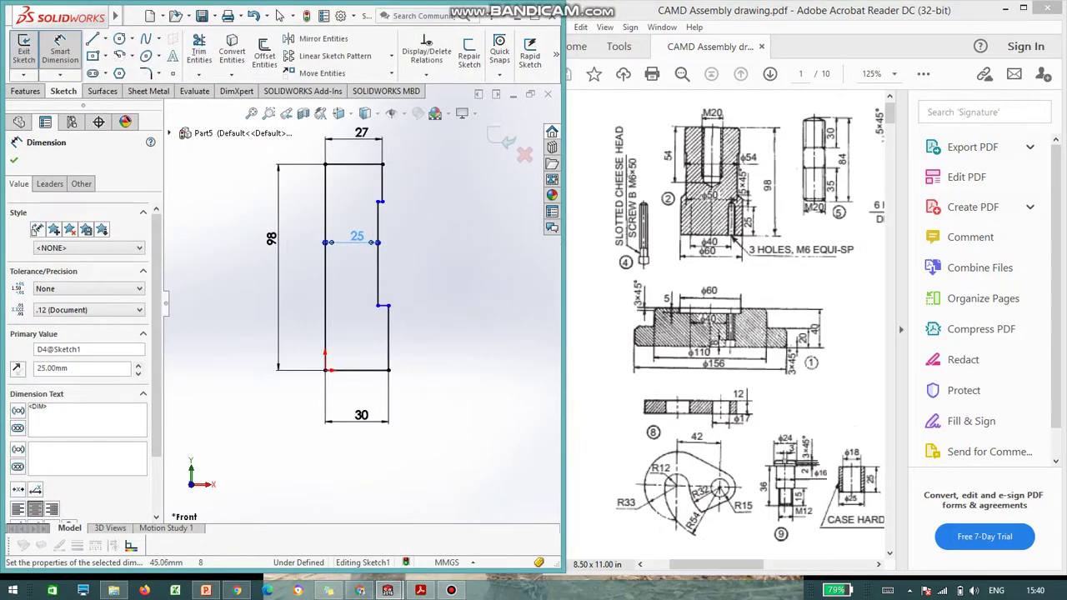
click(380, 183)
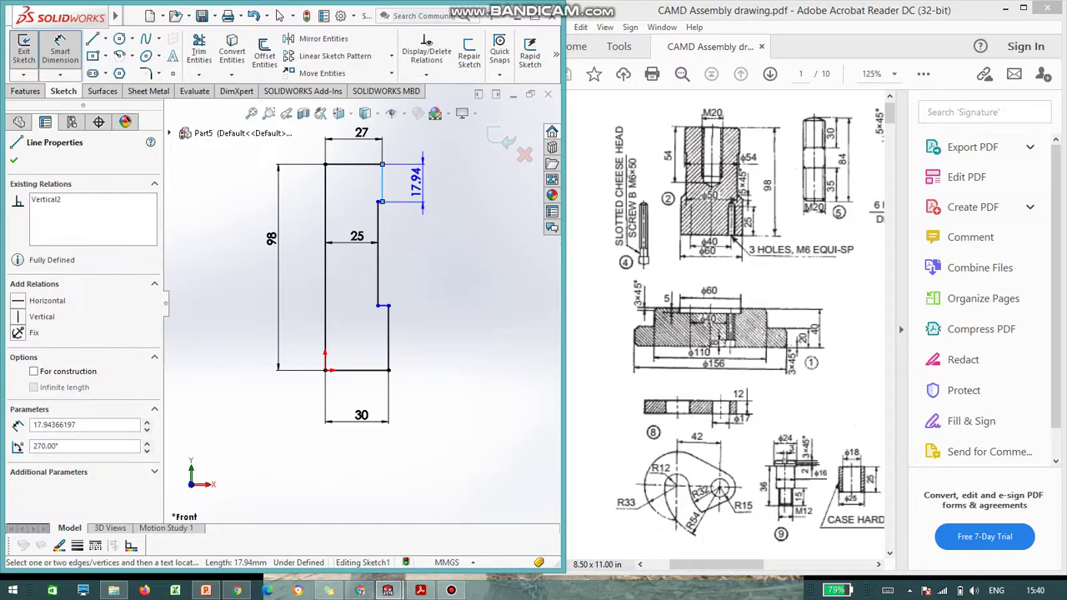
click(421, 179)
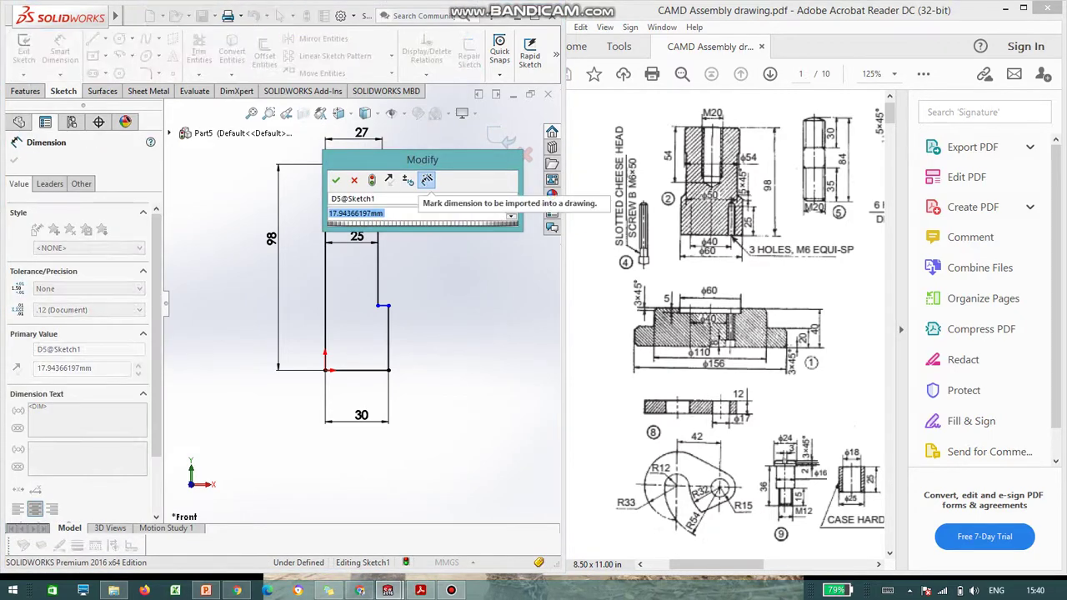
text(25)
key(Return)
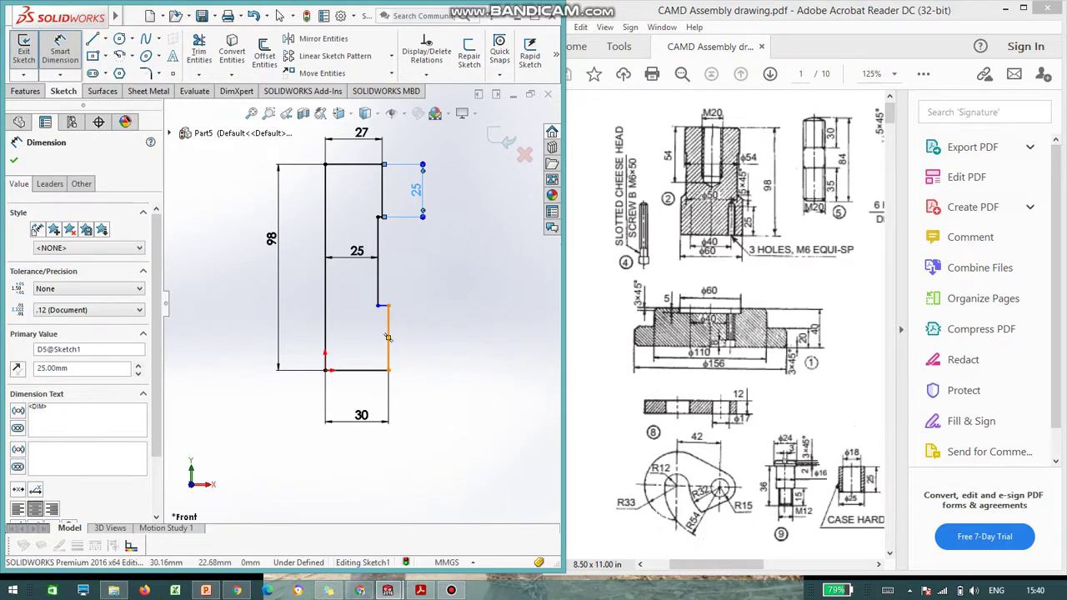
Dimension the profile's short vertical line above the base as 30 mm and exit the sketch.
click(388, 338)
click(425, 329)
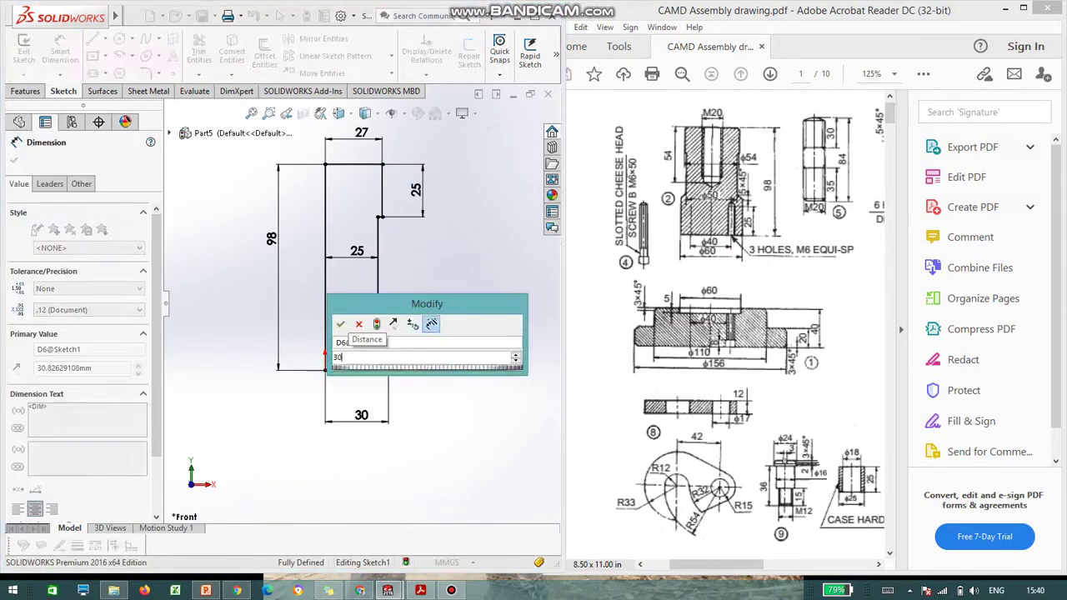
text(30)
key(Return)
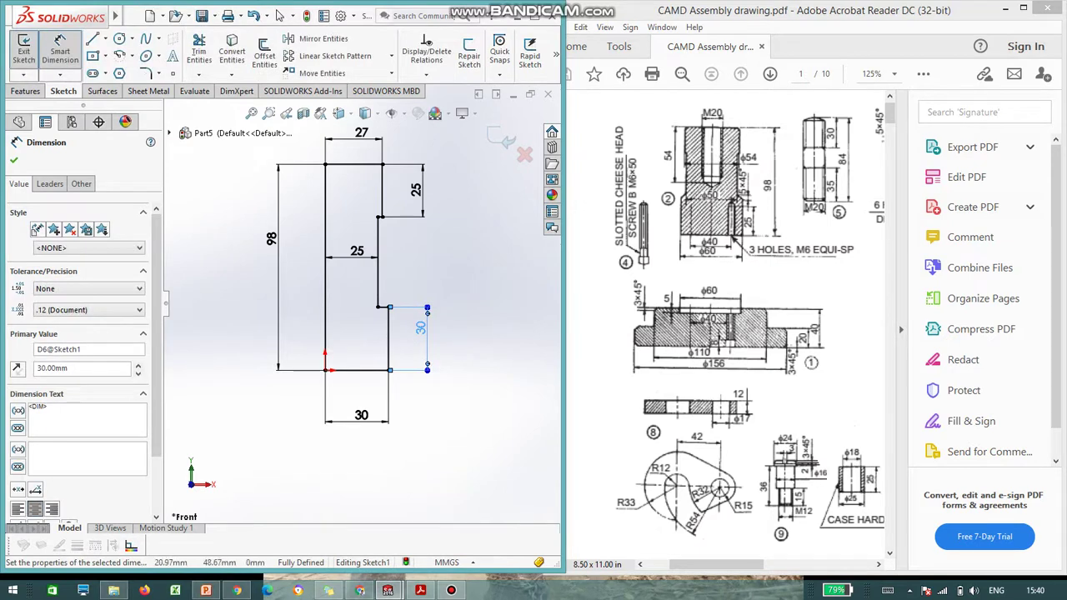
click(502, 140)
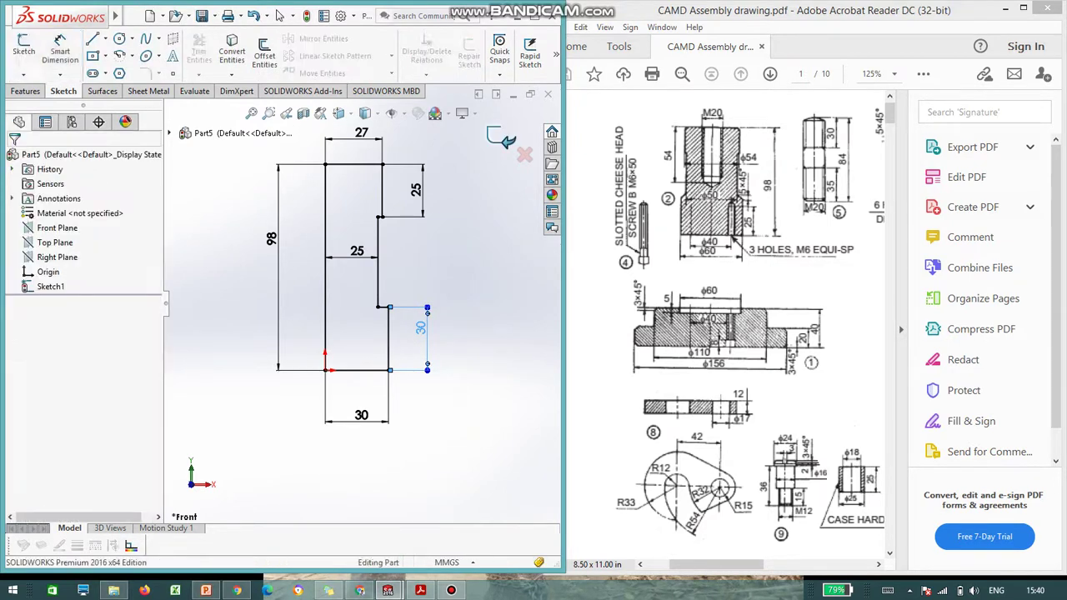
Revolve the profile 360 degrees about the full-height vertical line through the origin.
click(25, 91)
click(70, 54)
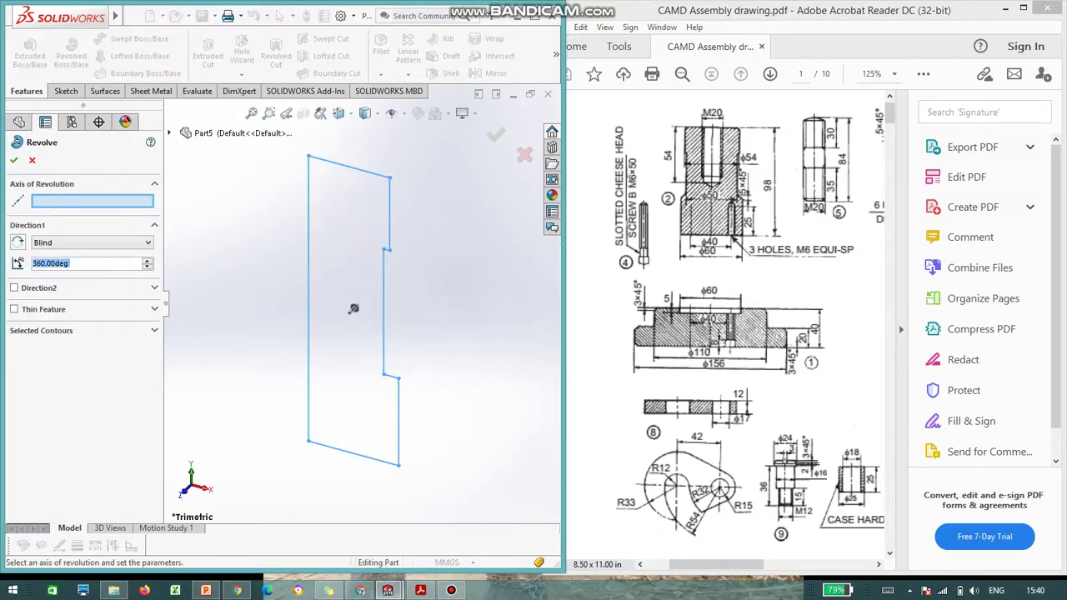
click(308, 308)
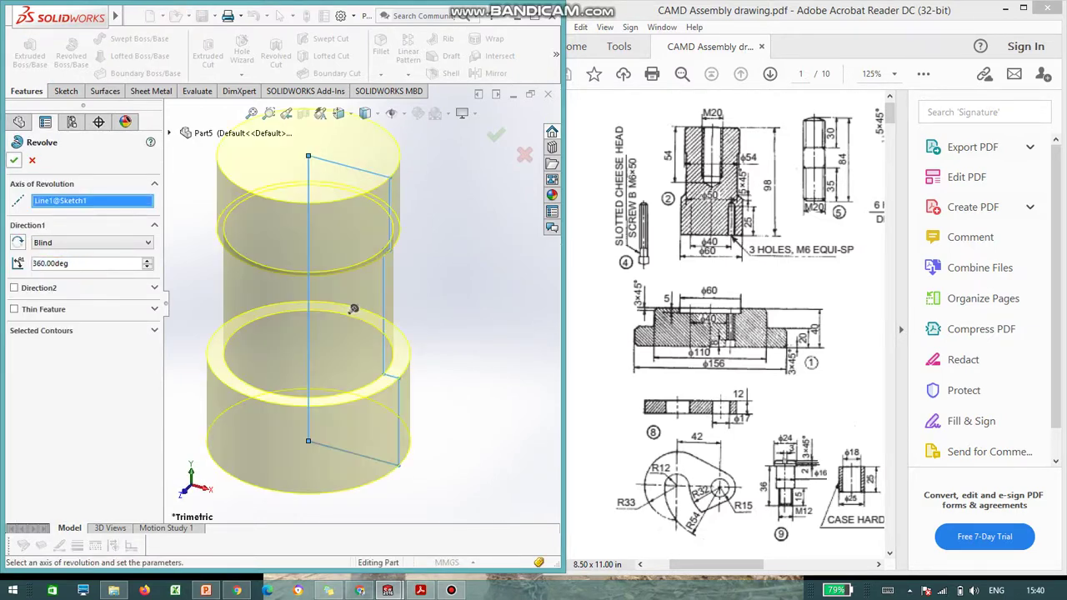
click(14, 161)
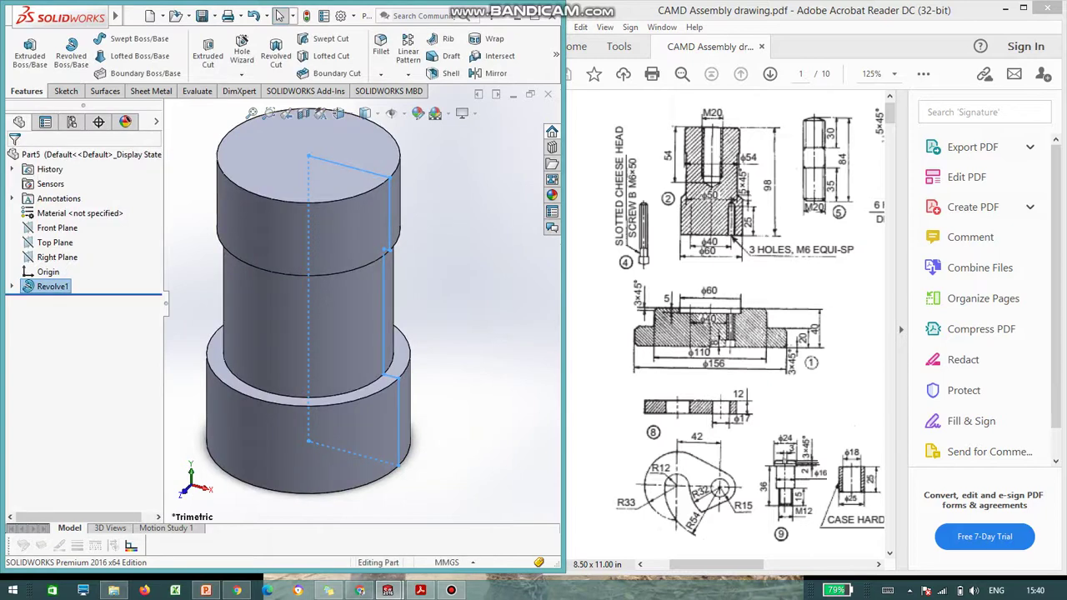
key(Escape)
Chamfer the upper outer edge of the stem's base flange by 5 mm at 45 degrees.
scroll(363, 313, up, 3)
mouse_move(363, 314)
middle_down()
mouse_move(330, 283)
mouse_move(348, 305)
mouse_move(392, 320)
middle_up()
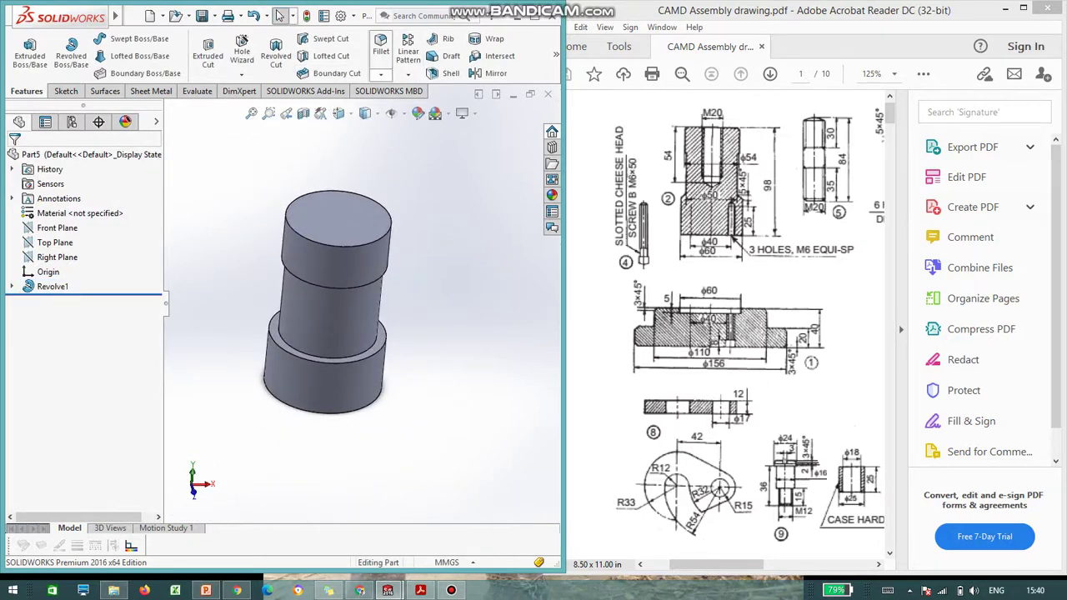
click(381, 74)
click(408, 105)
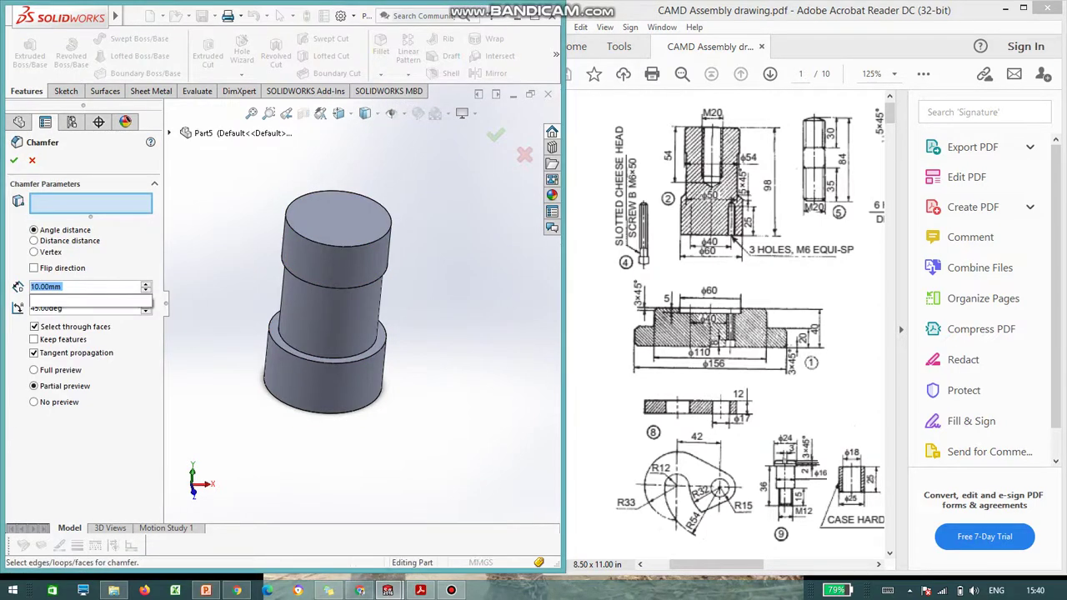
text(5)
click(331, 361)
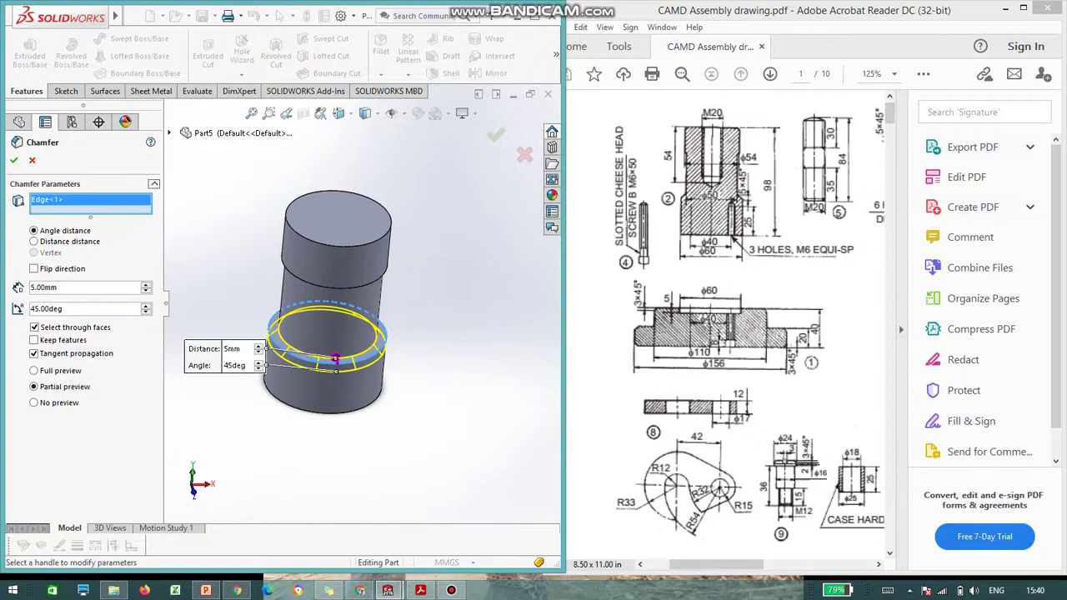
click(14, 159)
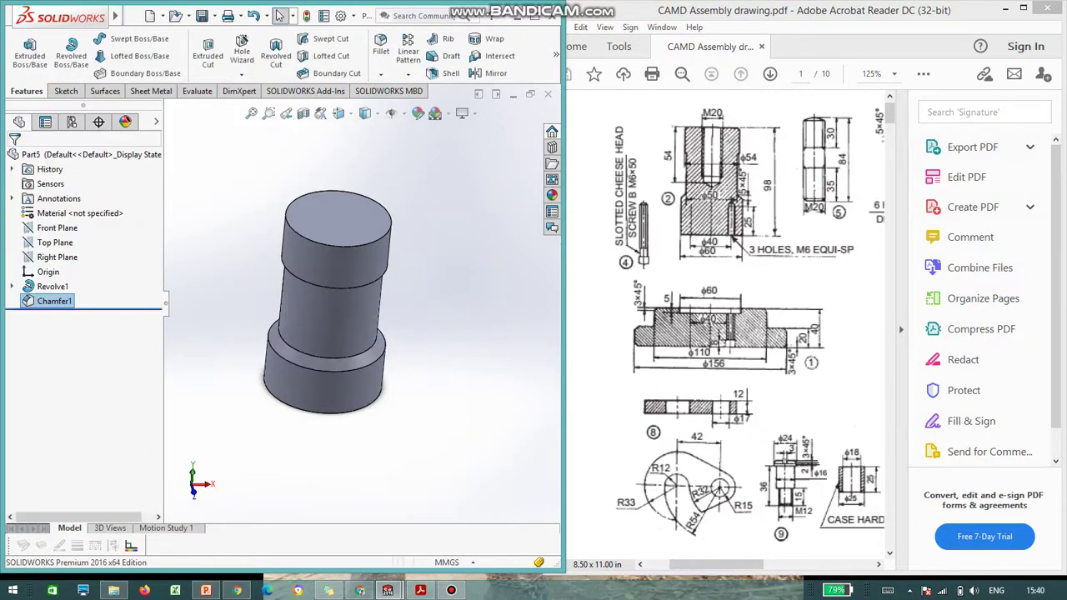
Start a Hole Wizard hole and position it at the centre of the stem's top face.
middle_drag(334, 300, 351, 355)
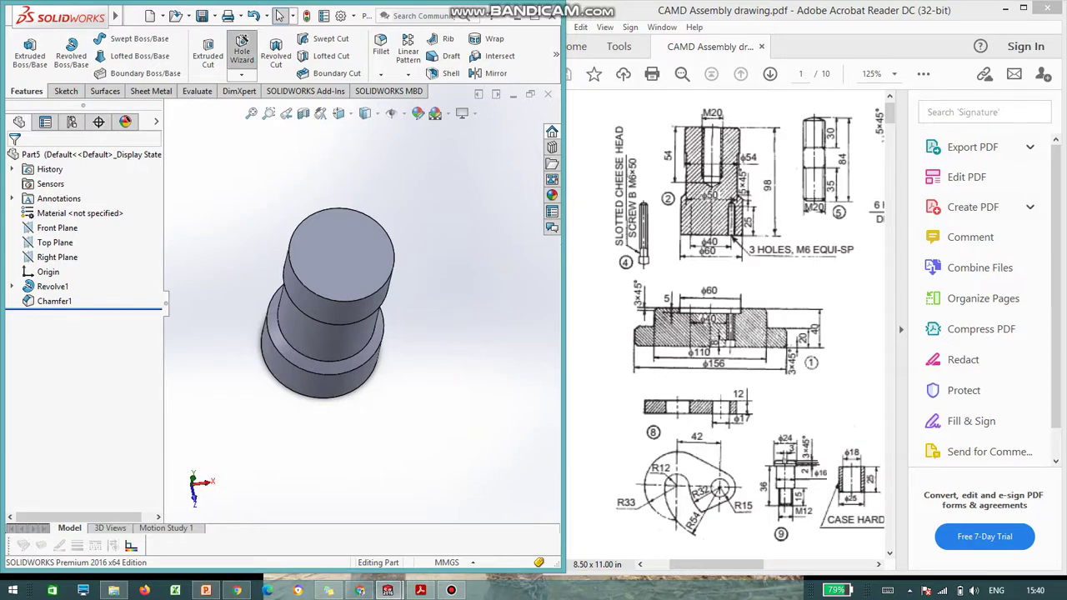
click(242, 52)
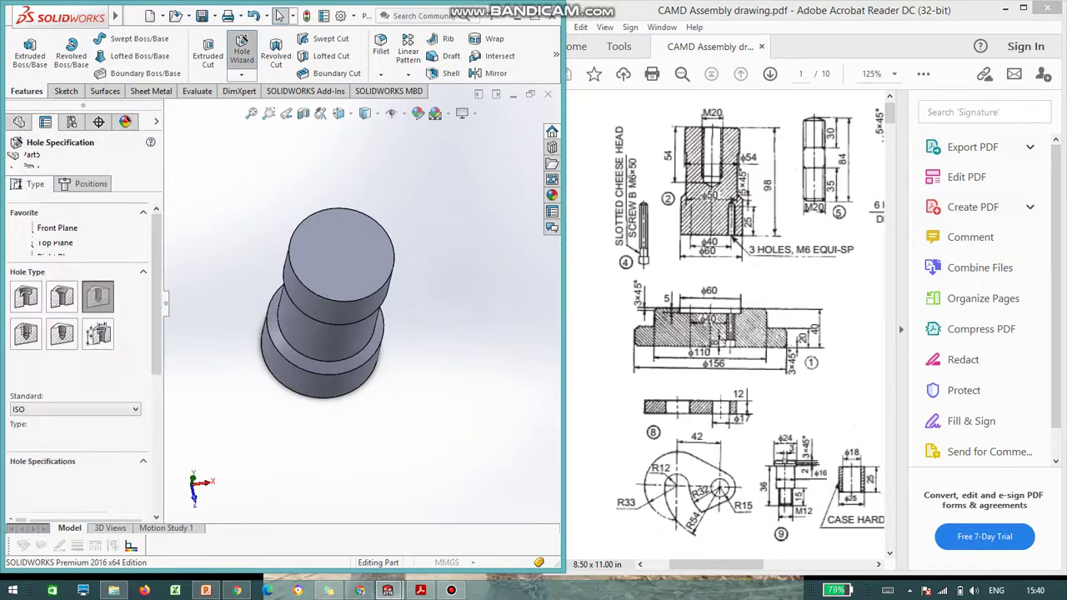
click(90, 184)
click(340, 254)
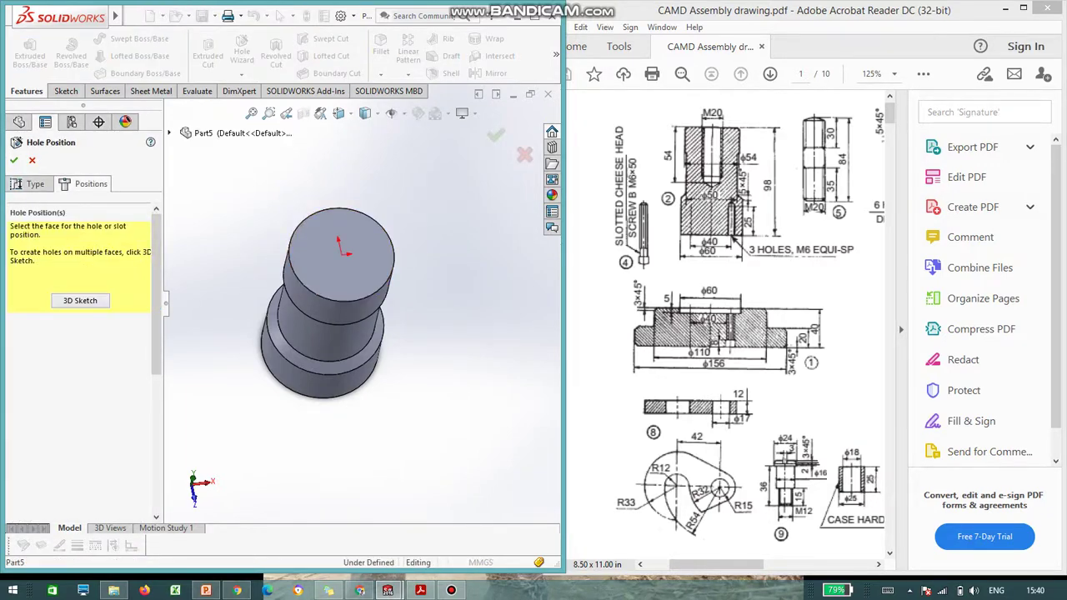
click(355, 253)
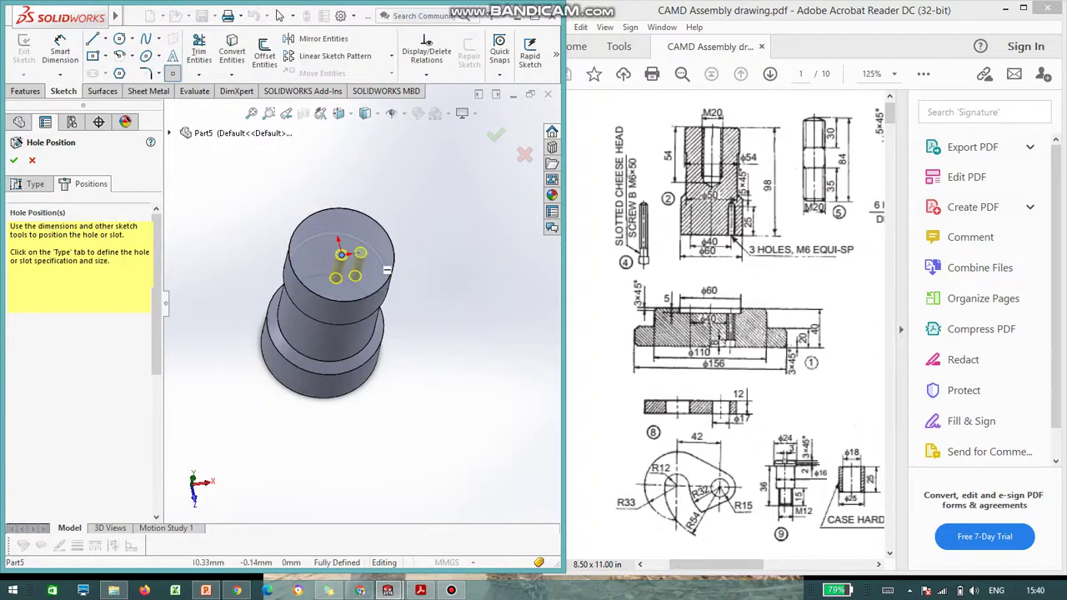
scroll(354, 248, down, 4)
scroll(371, 288, up, 4)
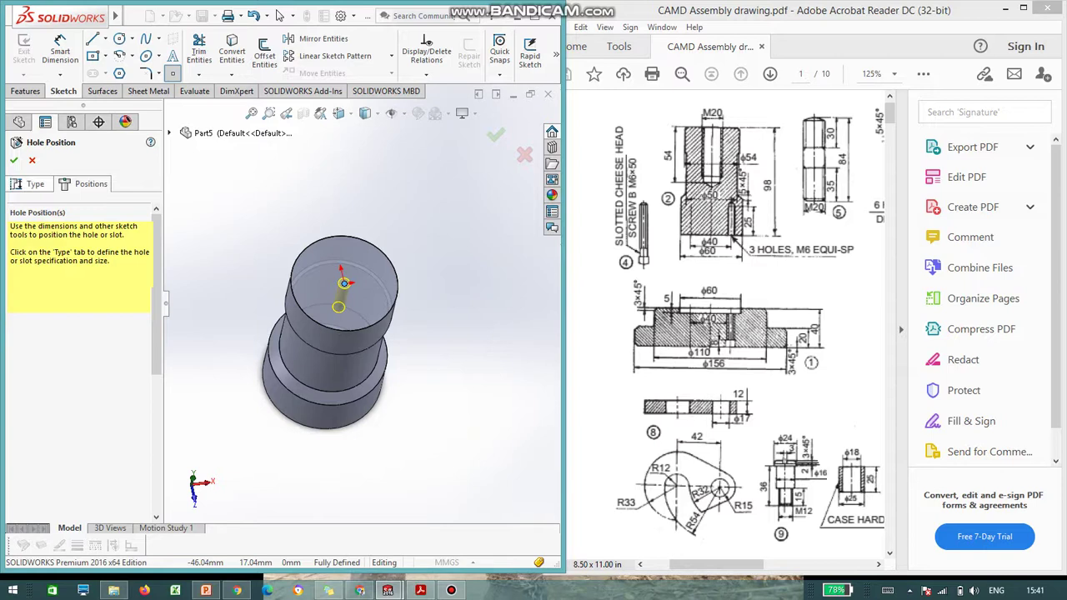
Size the centre hole as an ISO Ø20.0 dowel hole with a blind depth of 54 mm and create it.
click(33, 183)
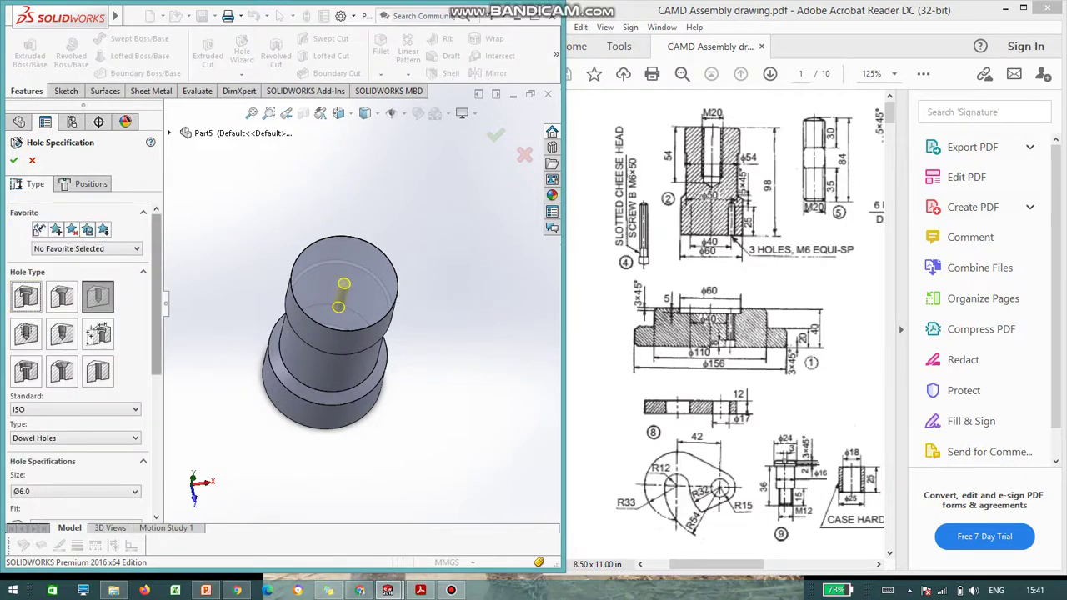
scroll(79, 358, down, 5)
click(119, 341)
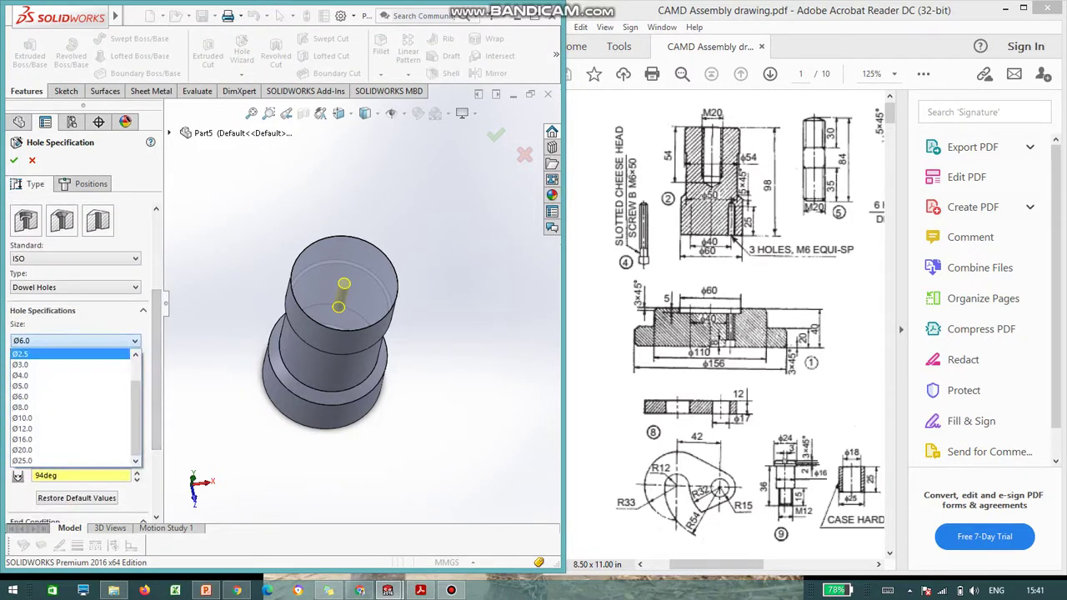
click(70, 450)
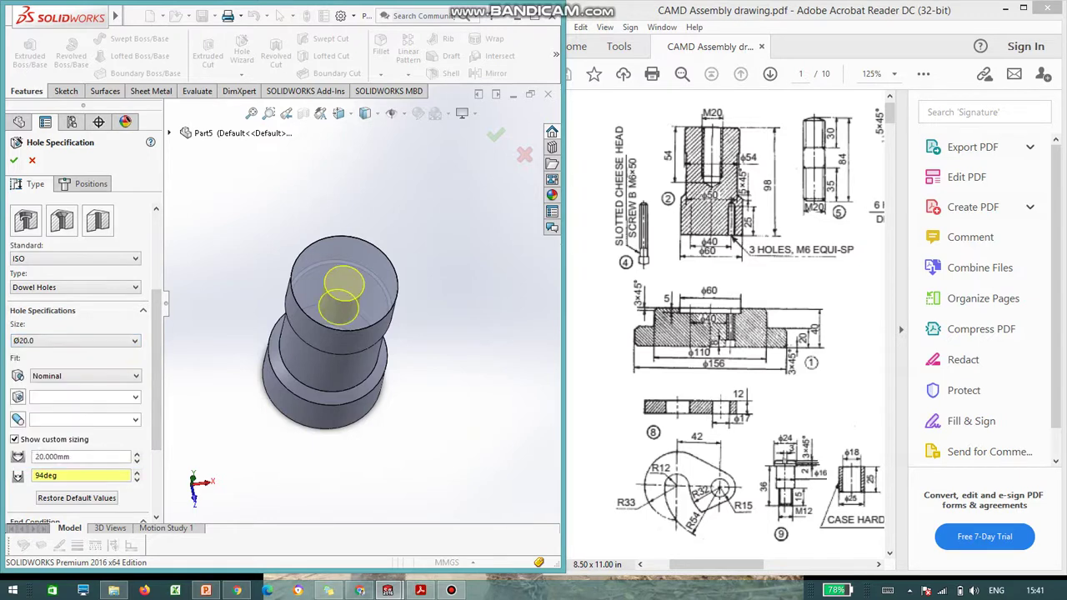
drag(157, 392, 157, 432)
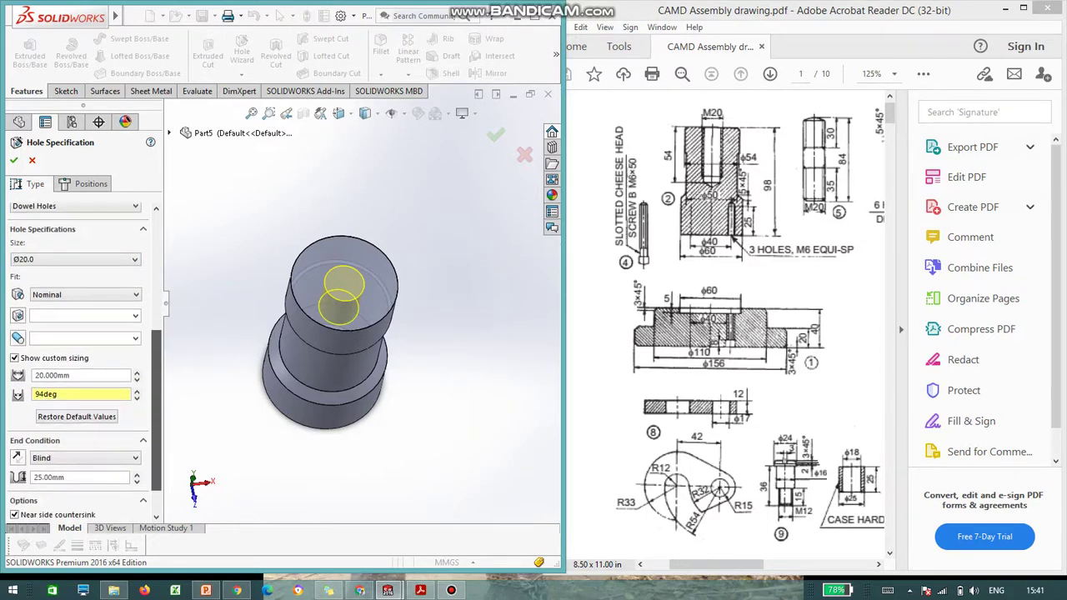
scroll(65, 436, down, 1)
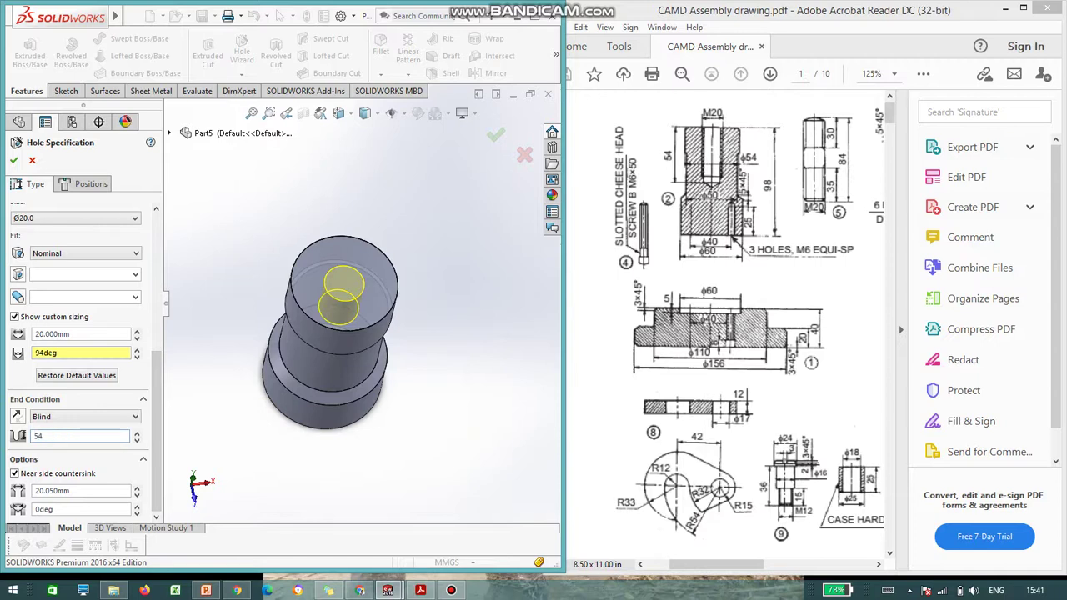
text(54)
key(Return)
click(15, 160)
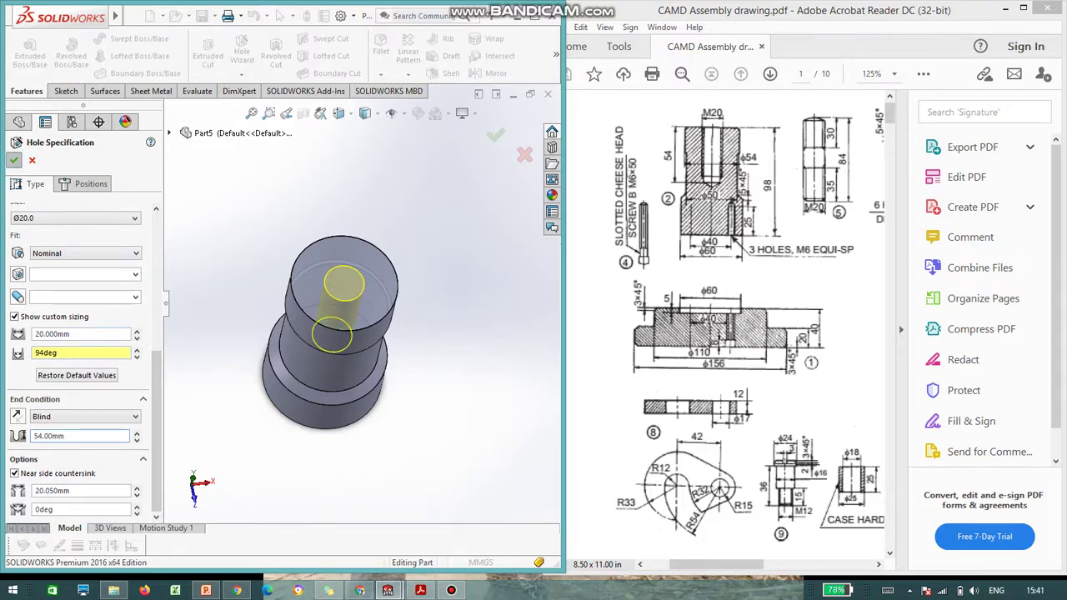
click(450, 275)
Sketch a circle about 5.66 mm in diameter on the stem's bottom face, level with the origin and about 13.64 mm from it.
middle_drag(434, 275, 392, 333)
middle_drag(317, 317, 322, 165)
scroll(361, 303, up, 3)
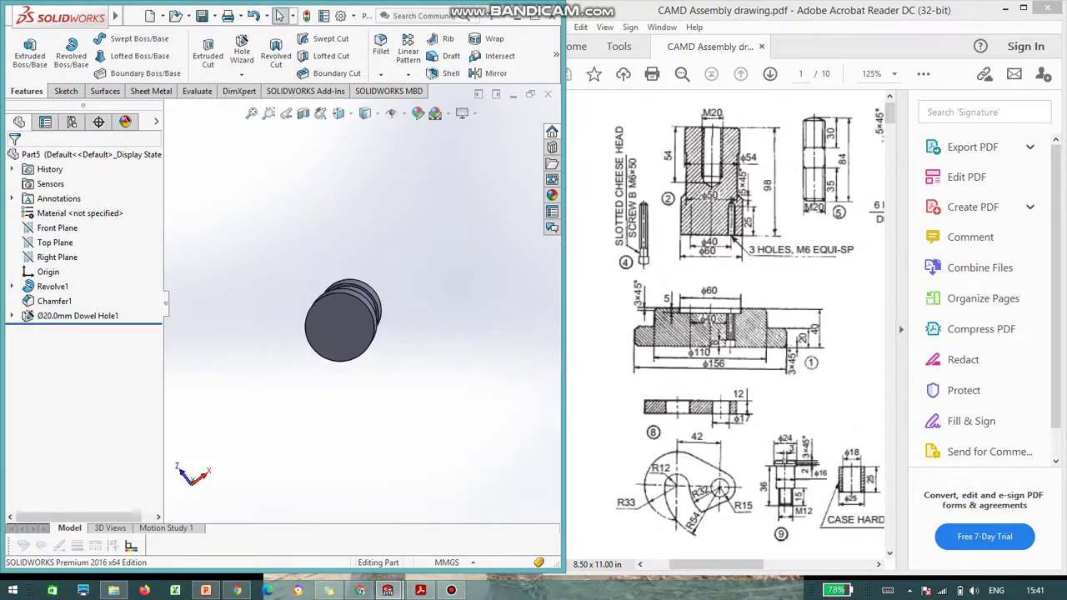
scroll(347, 335, down, 2)
click(365, 326)
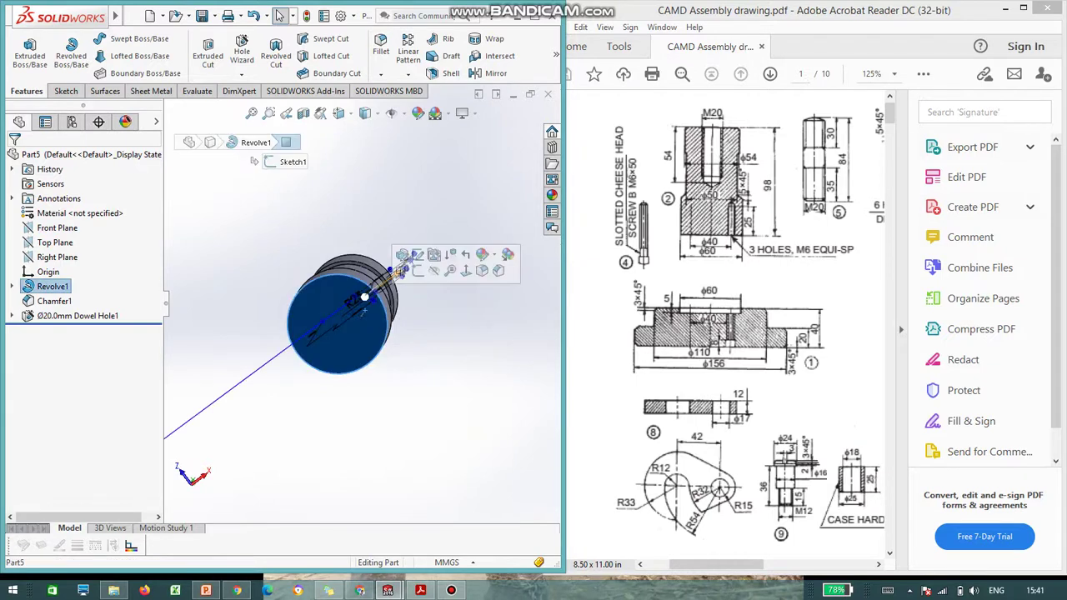
click(66, 91)
click(23, 50)
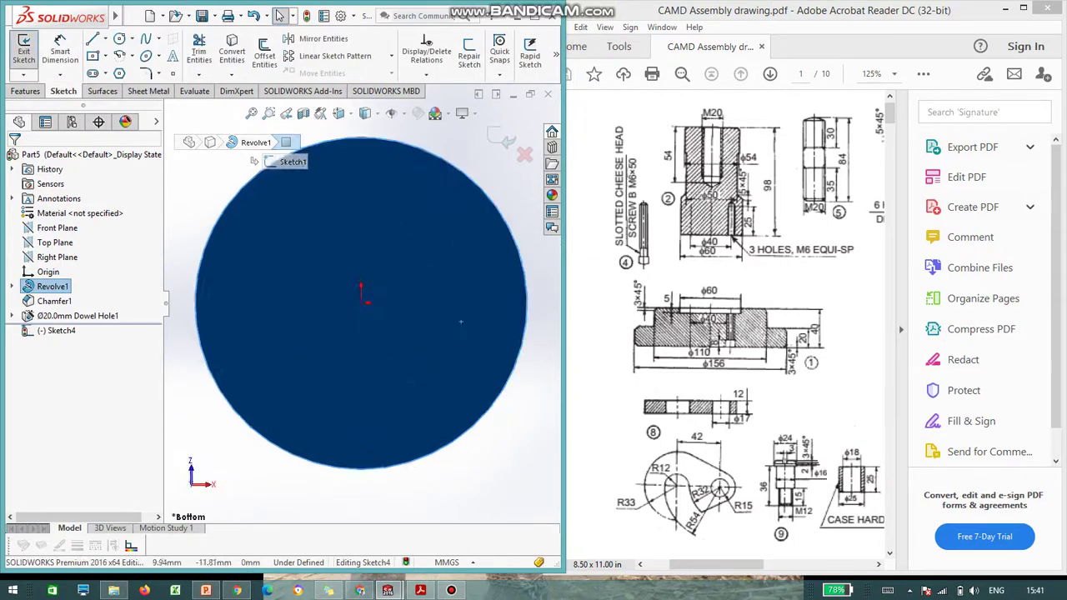
click(119, 39)
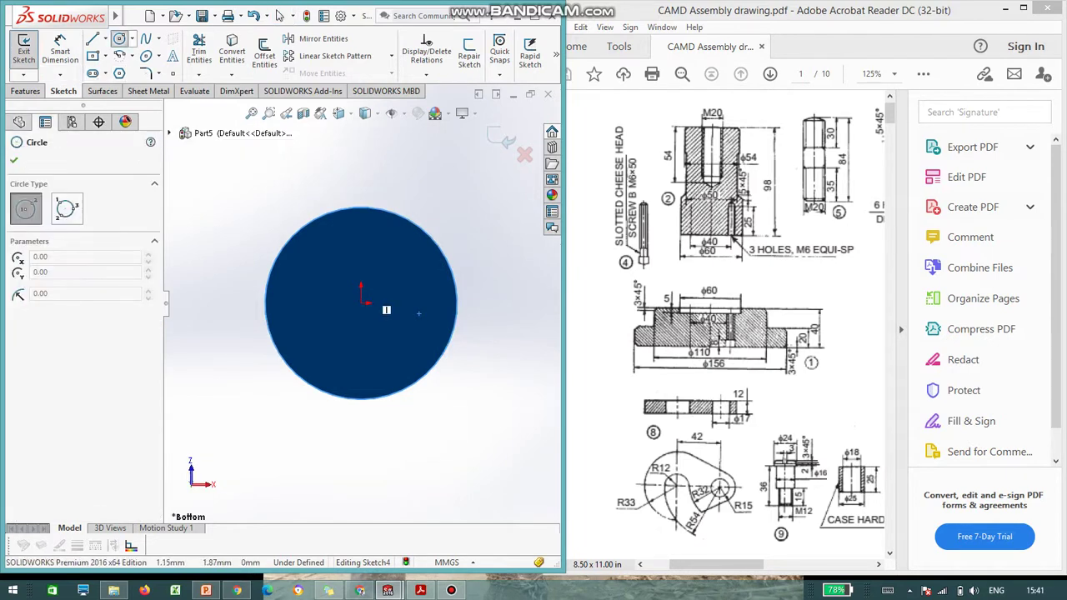
click(405, 303)
click(414, 302)
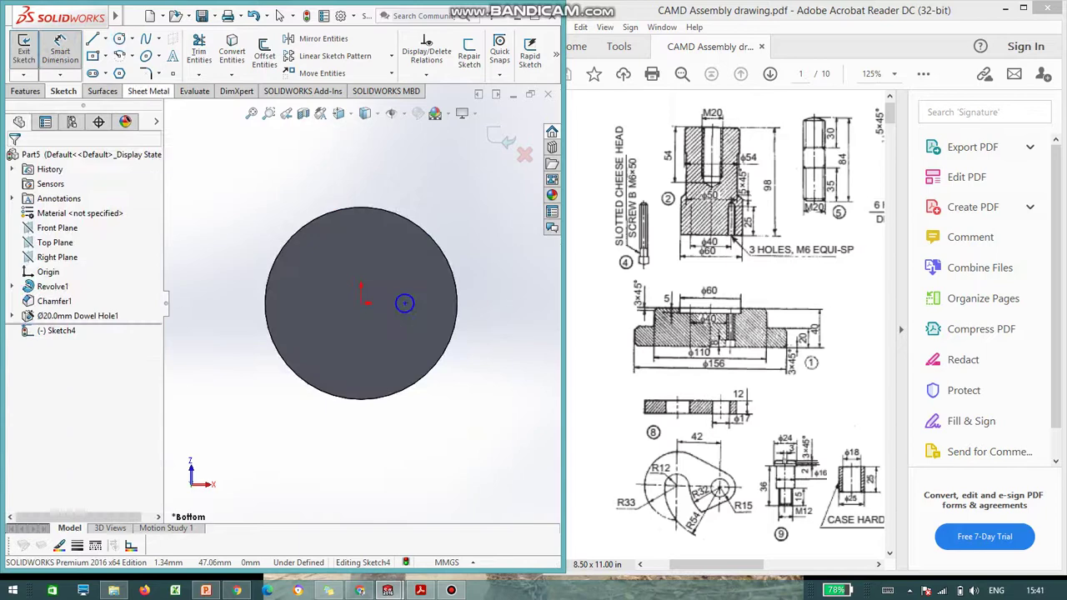
key(Escape)
Dimension the small circle's diameter as 6 mm.
click(412, 303)
click(479, 304)
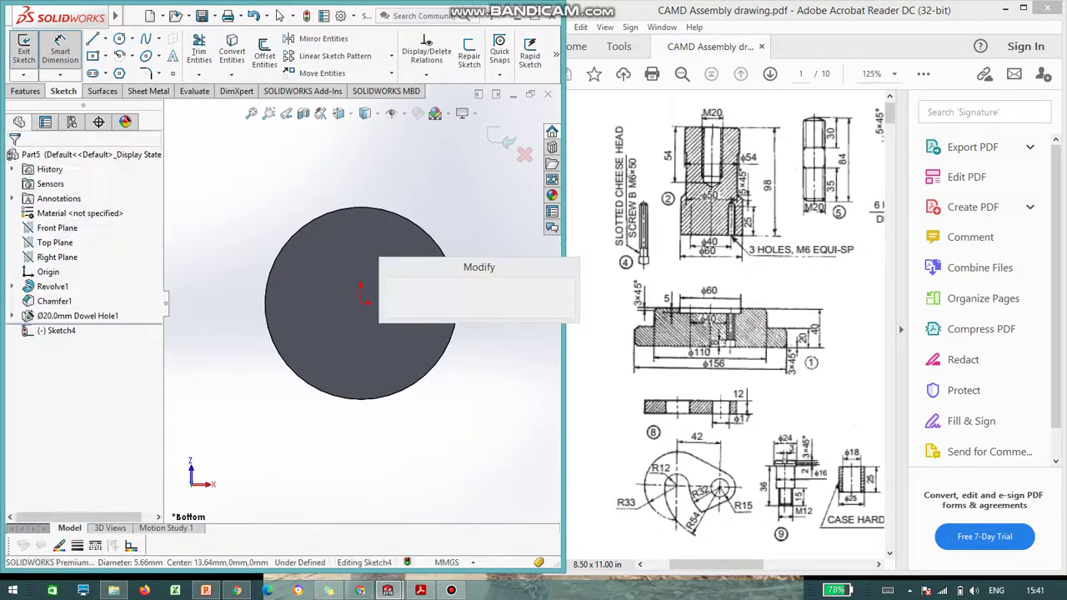
text(6)
key(Return)
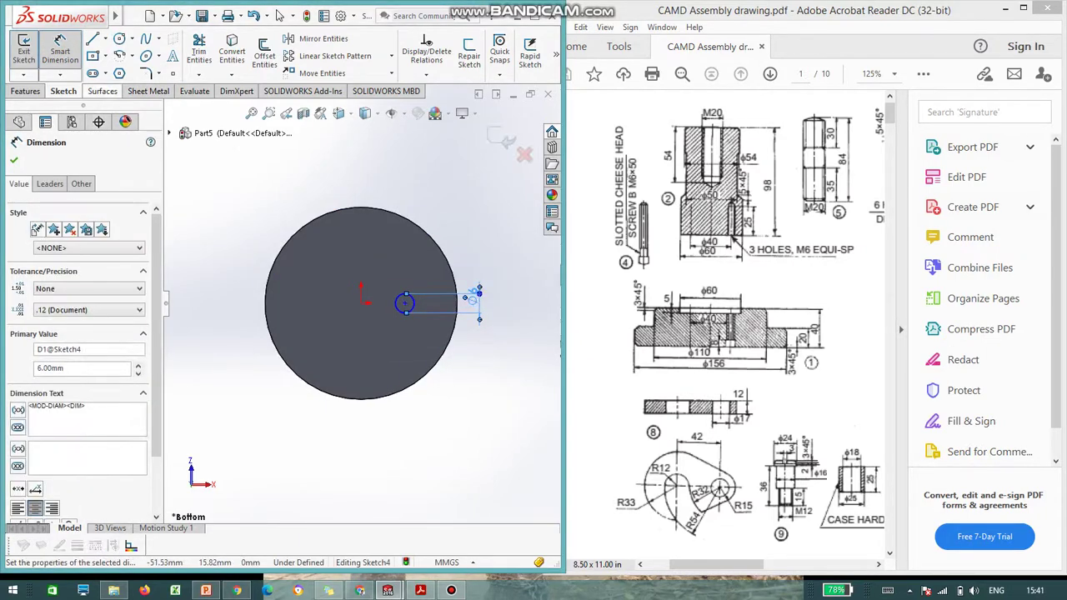
Draw a horizontal construction line from the origin to the small circle's centre.
click(103, 39)
click(120, 68)
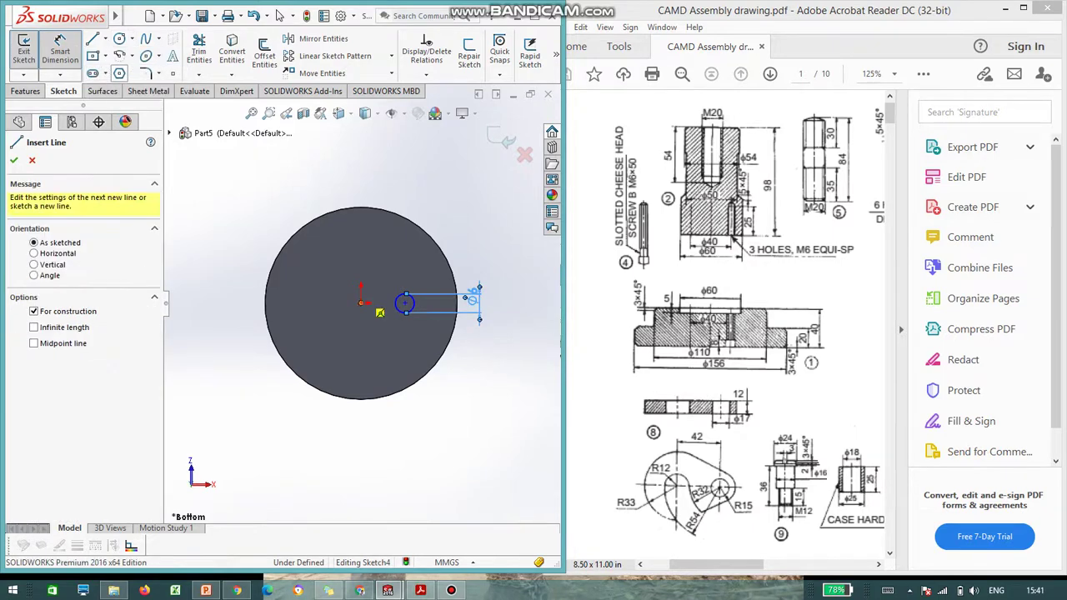
click(383, 302)
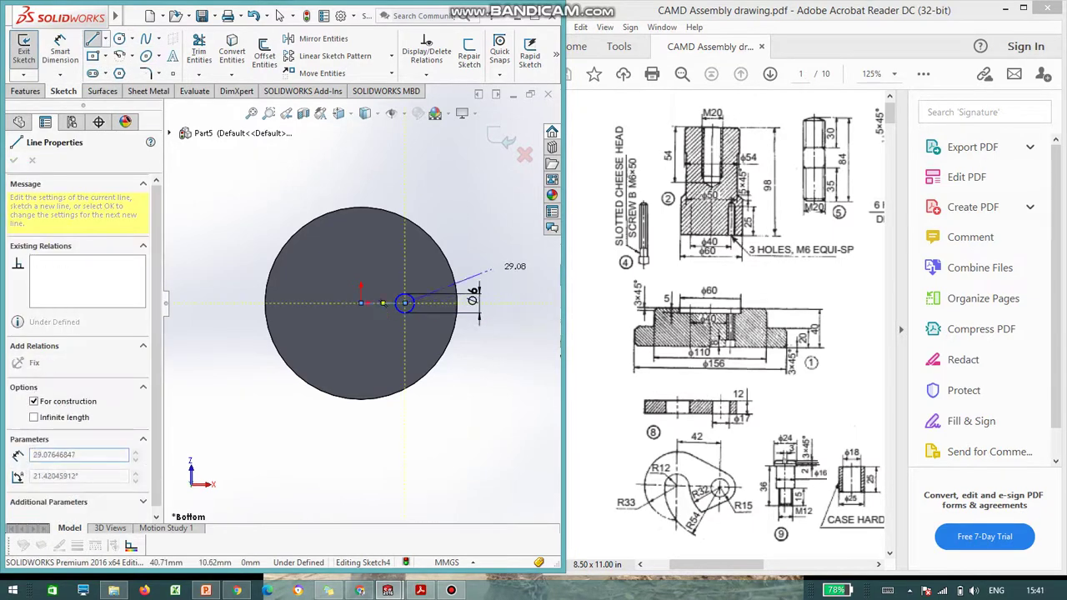
key(Escape)
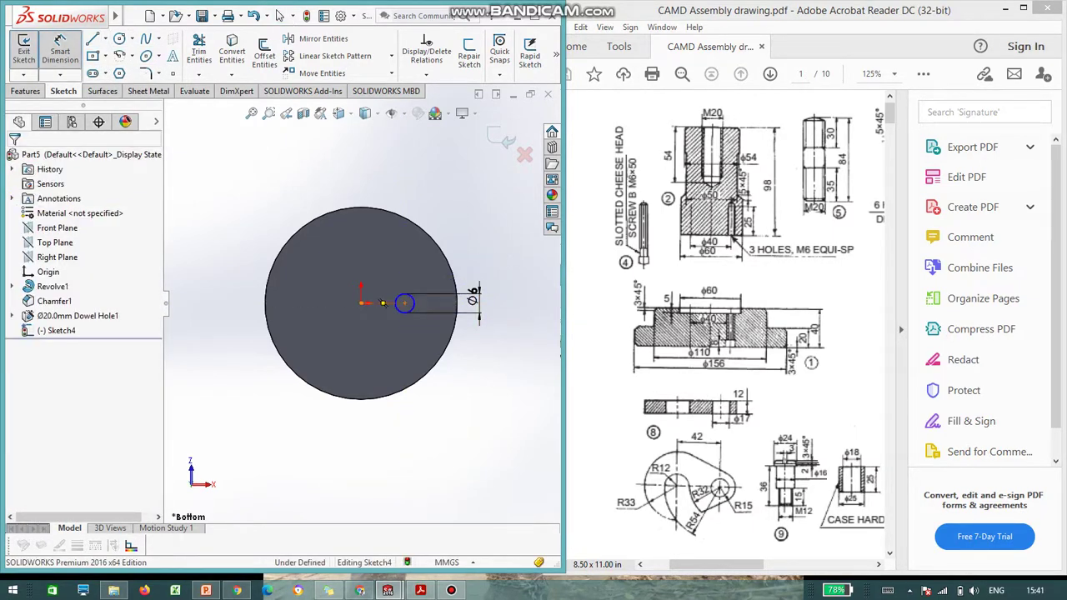
Dimension the construction line between the origin and the circle's centre as 20 mm.
click(60, 46)
click(400, 303)
click(389, 321)
text(20)
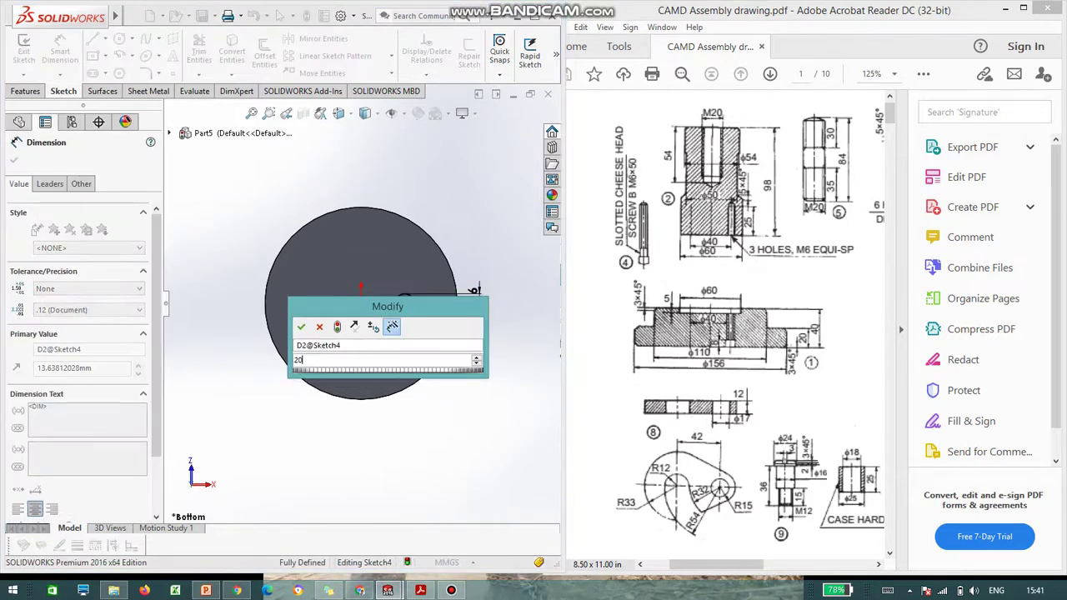
key(Return)
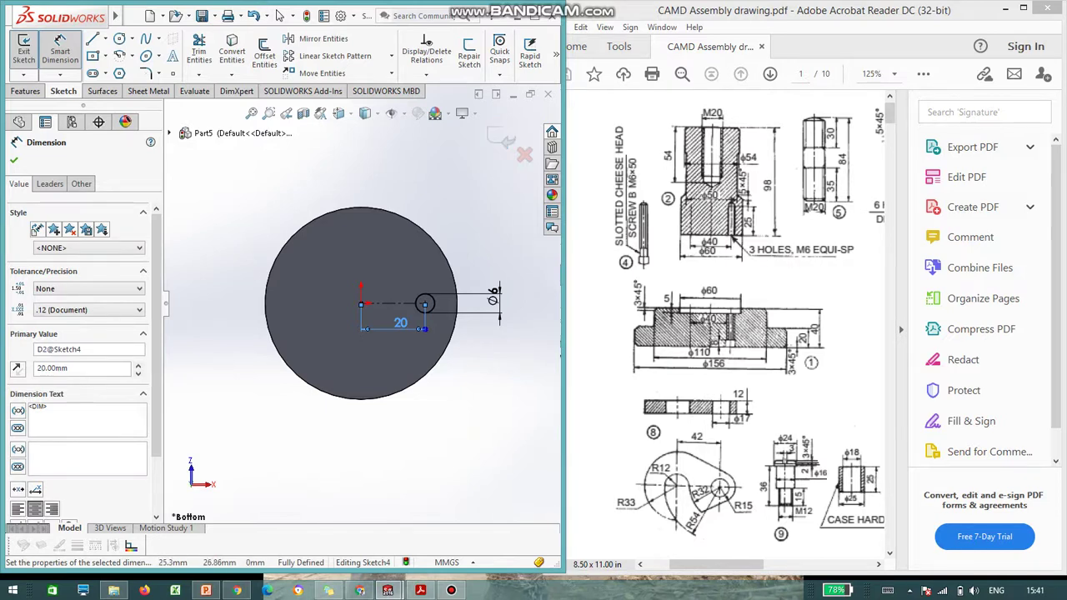
Exit the bottom-face circle sketch and discard its changes.
click(525, 155)
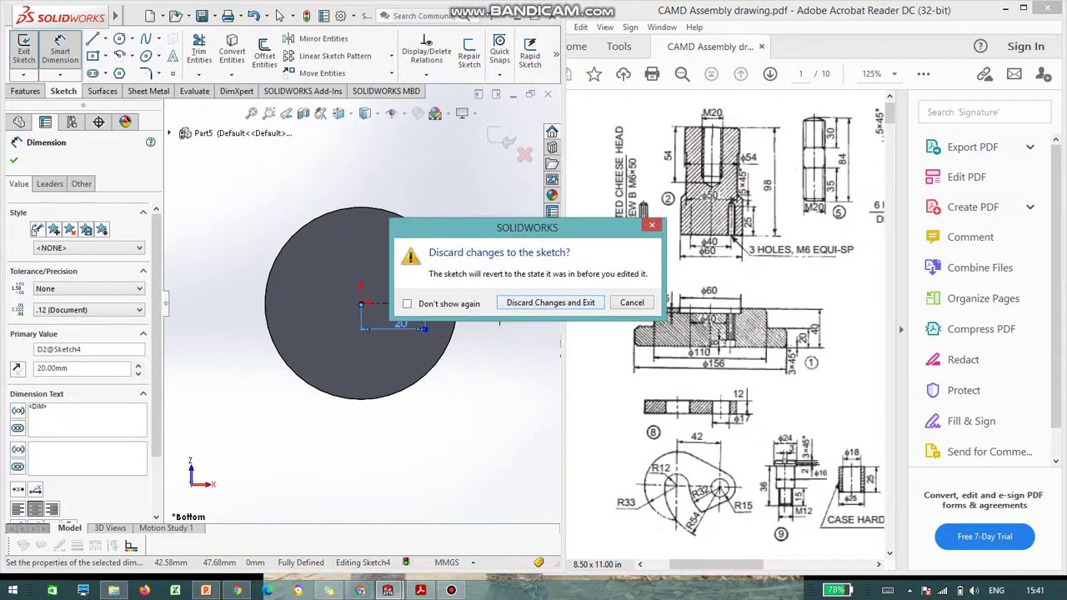
click(550, 302)
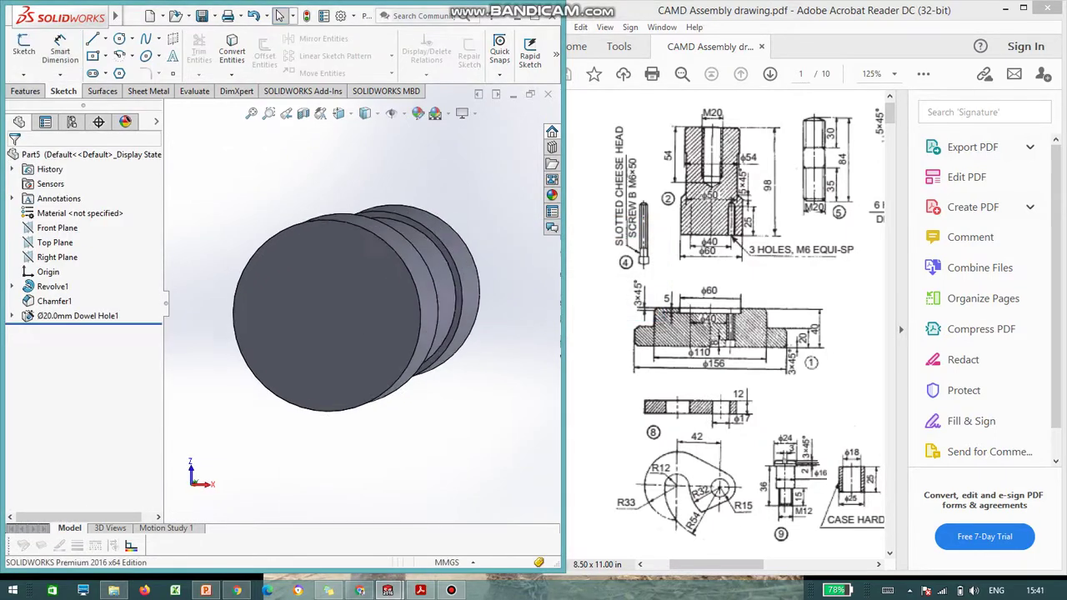
Start a Hole Wizard dowel hole and place its centre point on the stem's flat 60 mm bottom face.
click(25, 91)
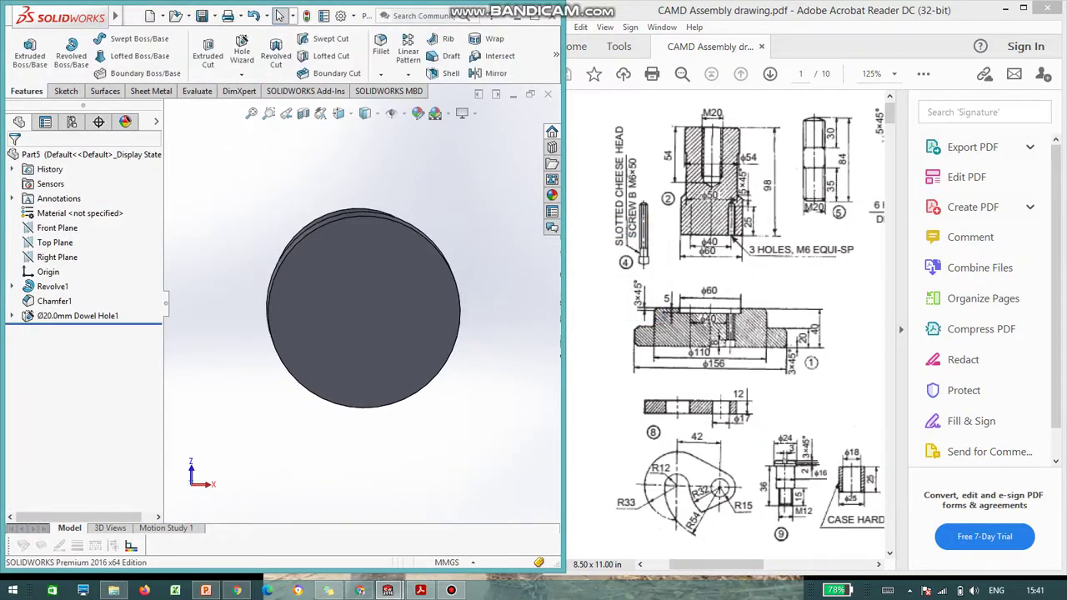
click(242, 50)
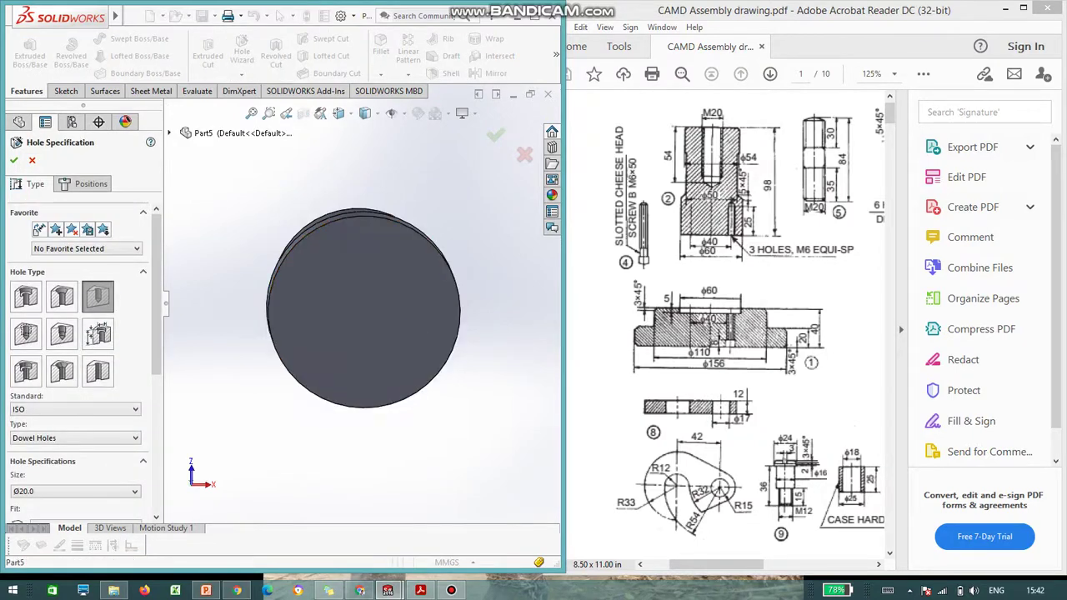
click(86, 183)
click(411, 310)
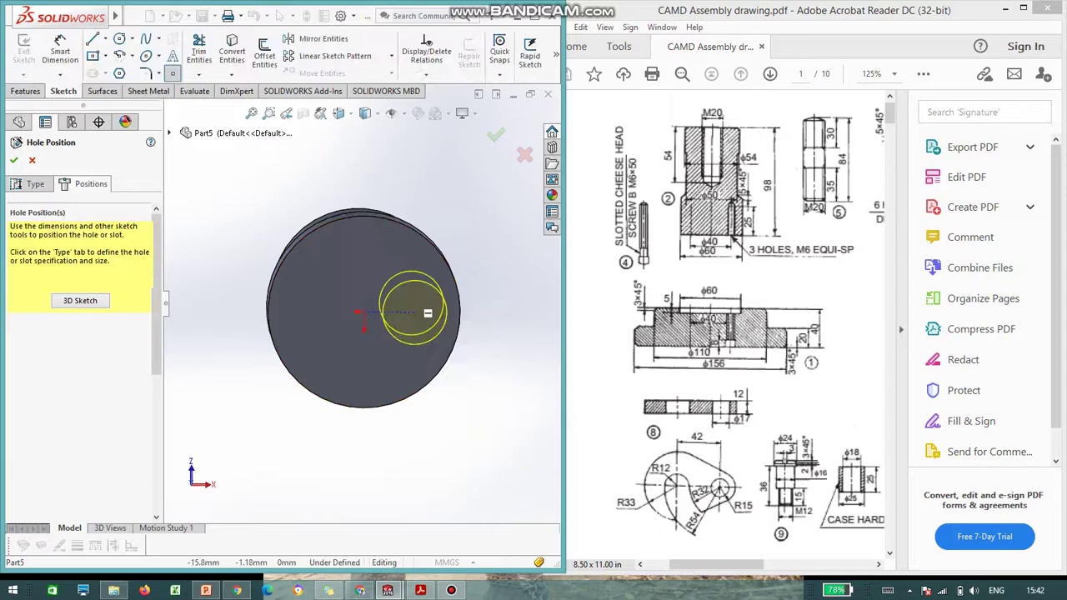
middle_drag(412, 308, 388, 272)
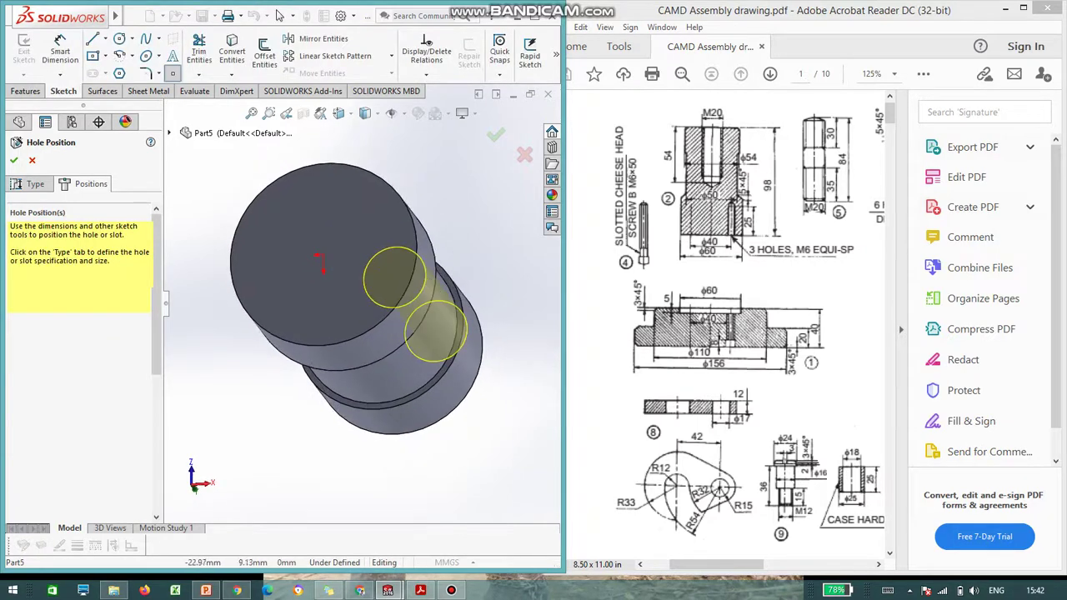
click(379, 250)
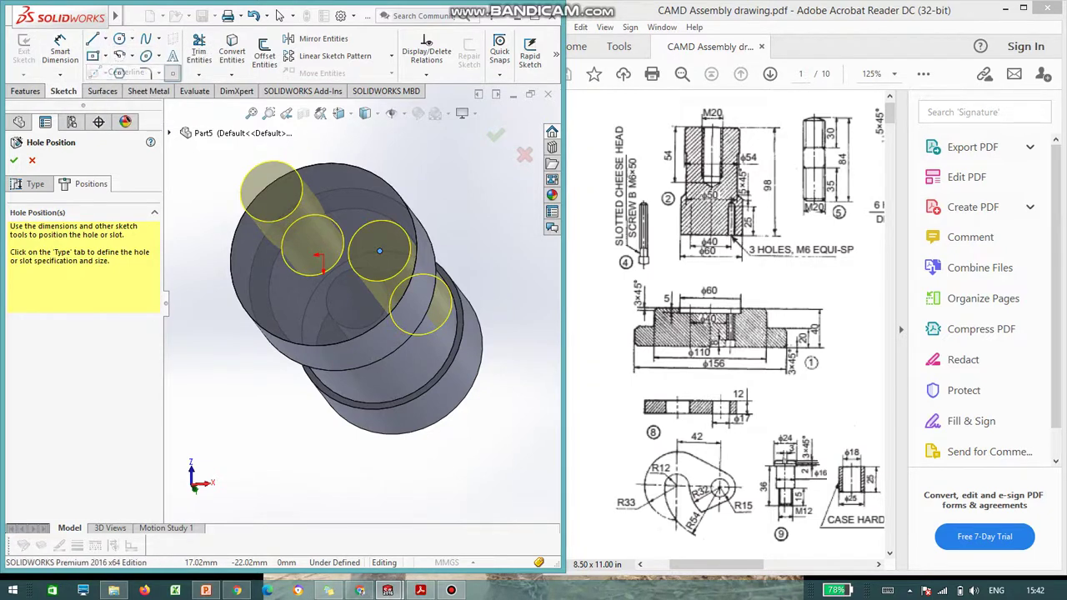
Draw a horizontal construction line about 20 mm long from the origin to just beyond the hole's centre point.
click(92, 40)
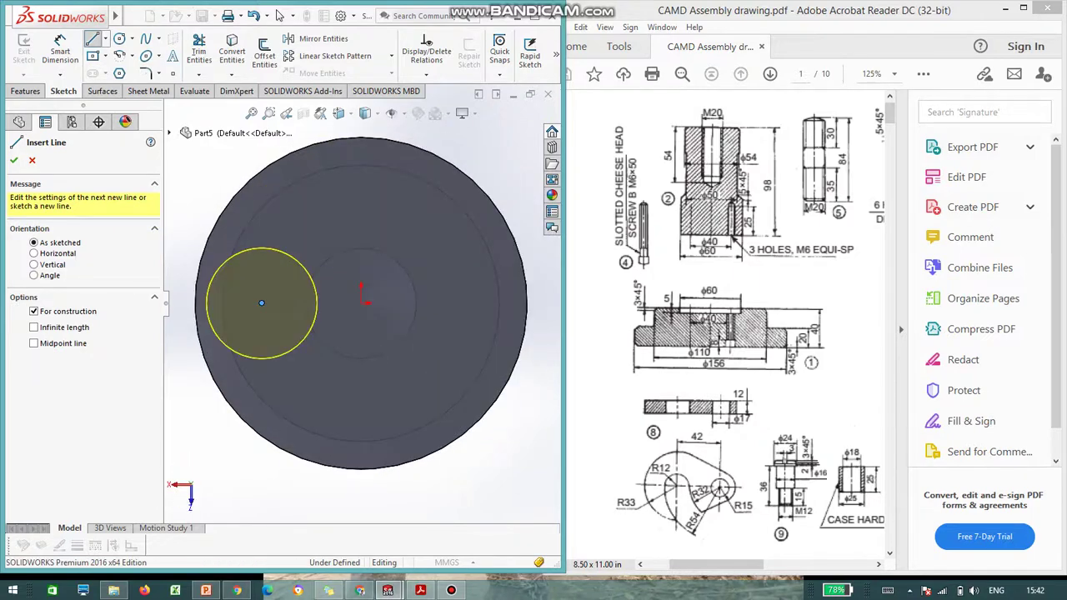
click(365, 302)
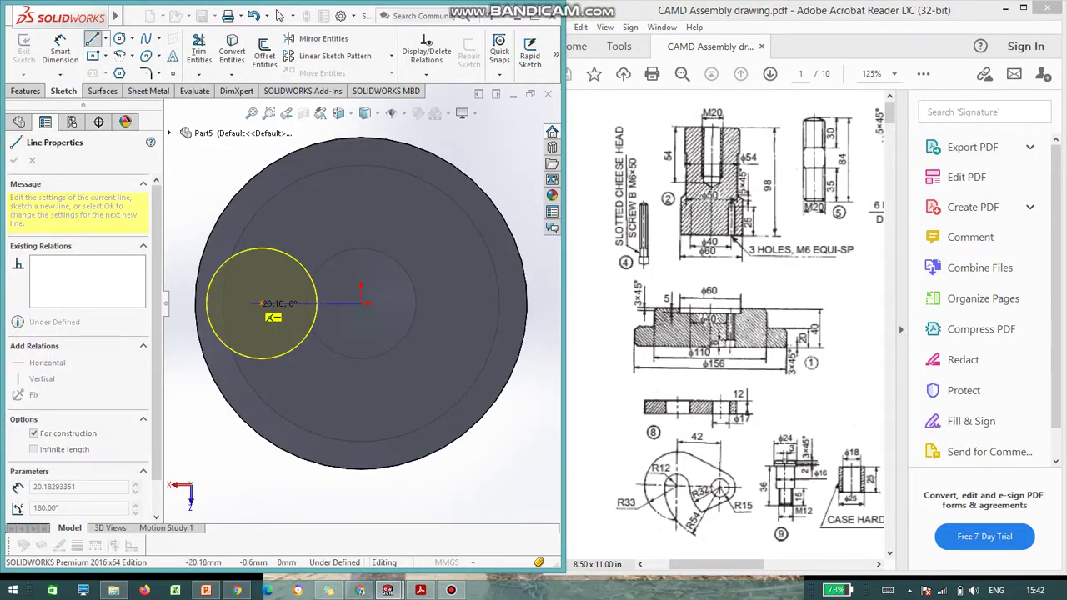
click(250, 303)
key(Escape)
scroll(279, 306, down, 2)
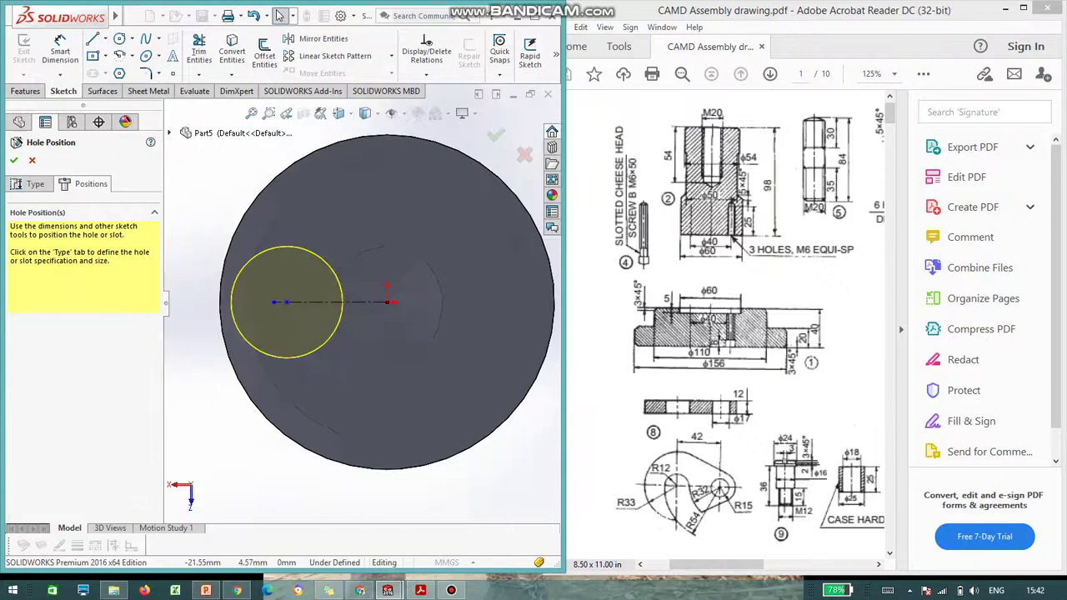
Make the hole's centre point coincident with the outer endpoint of the construction line.
click(287, 302)
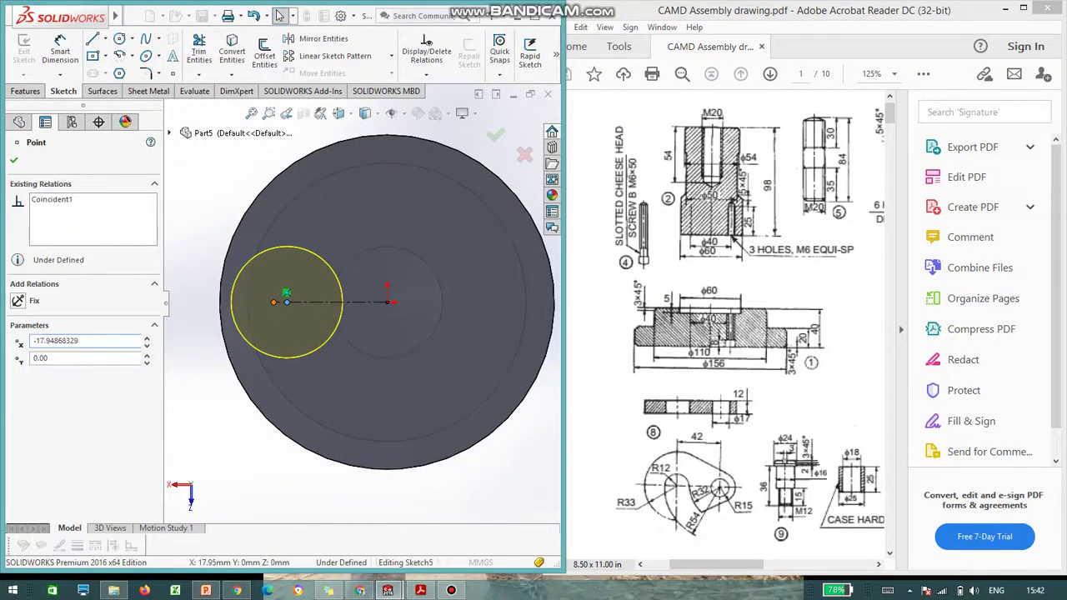
ctrl+click(273, 302)
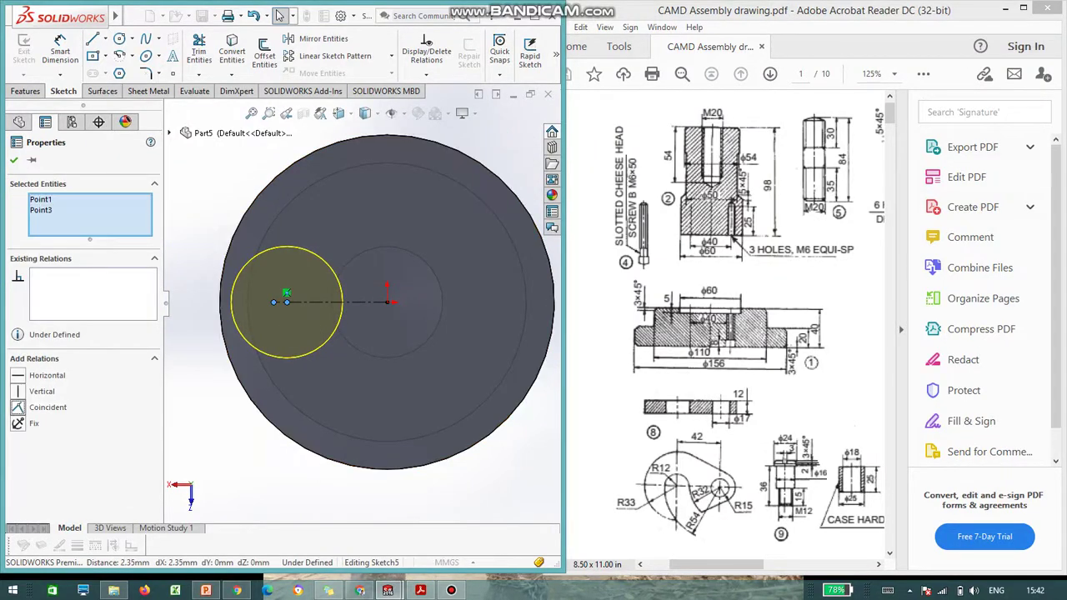
click(18, 407)
Set the construction line's length to 20 mm and fix it with a 20 mm dimension from the origin to the hole centre.
click(60, 52)
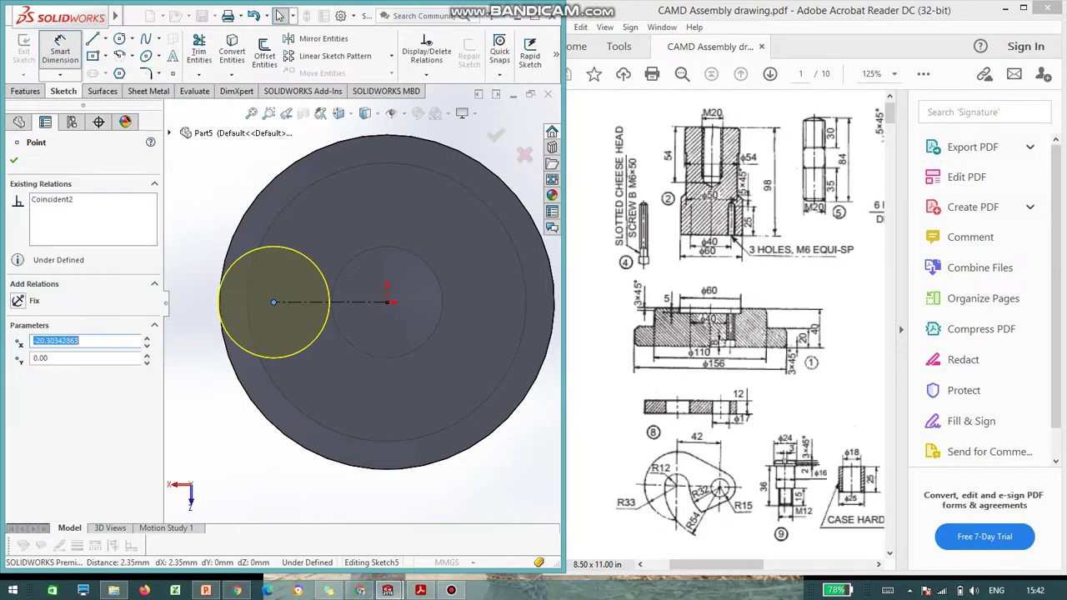
click(357, 301)
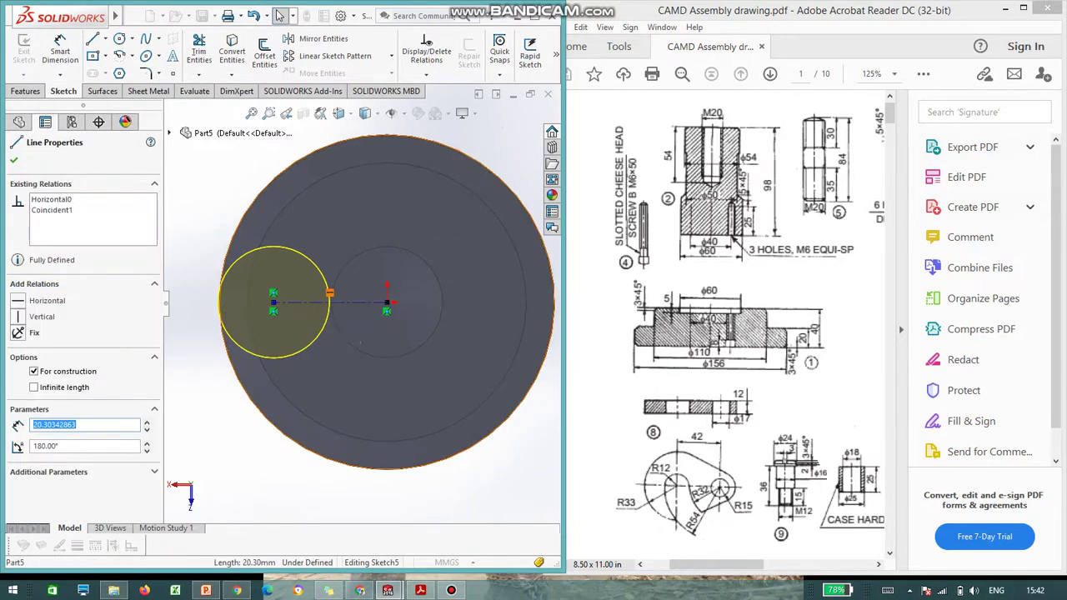
text(20)
key(Return)
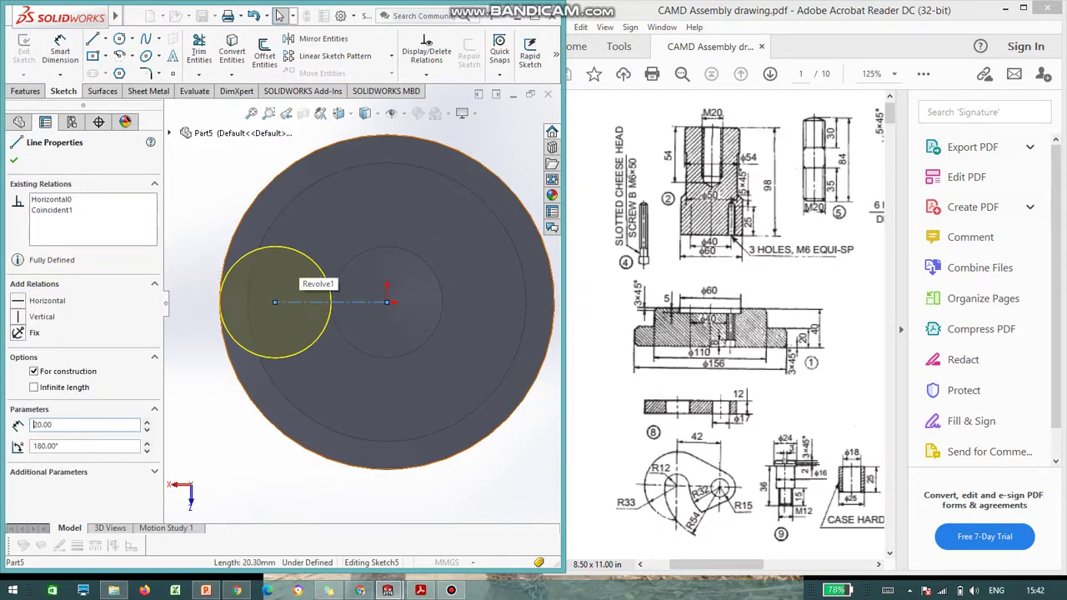
click(60, 50)
click(334, 302)
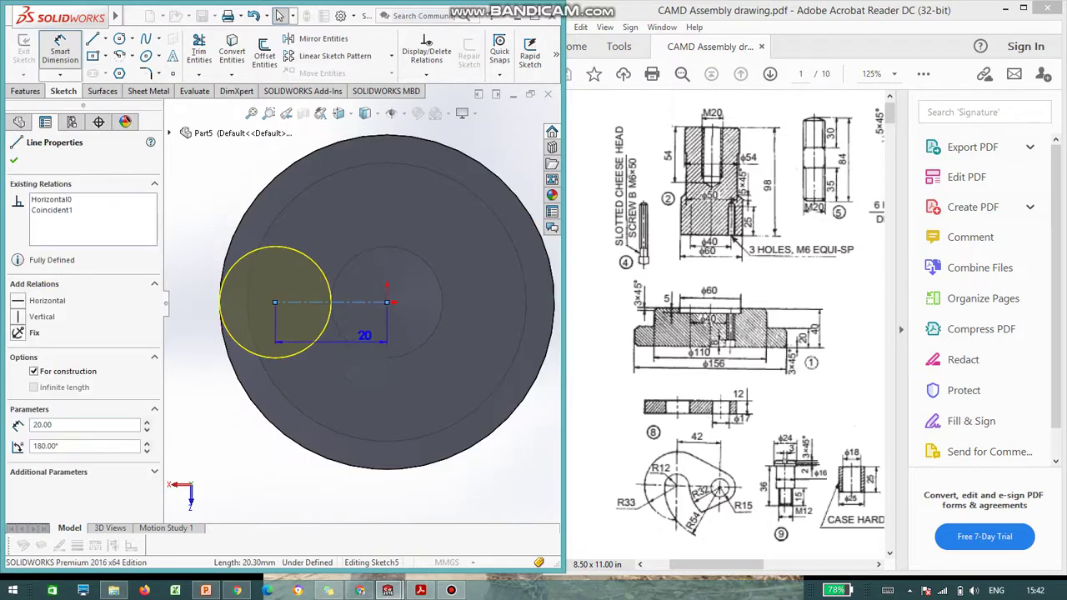
click(352, 338)
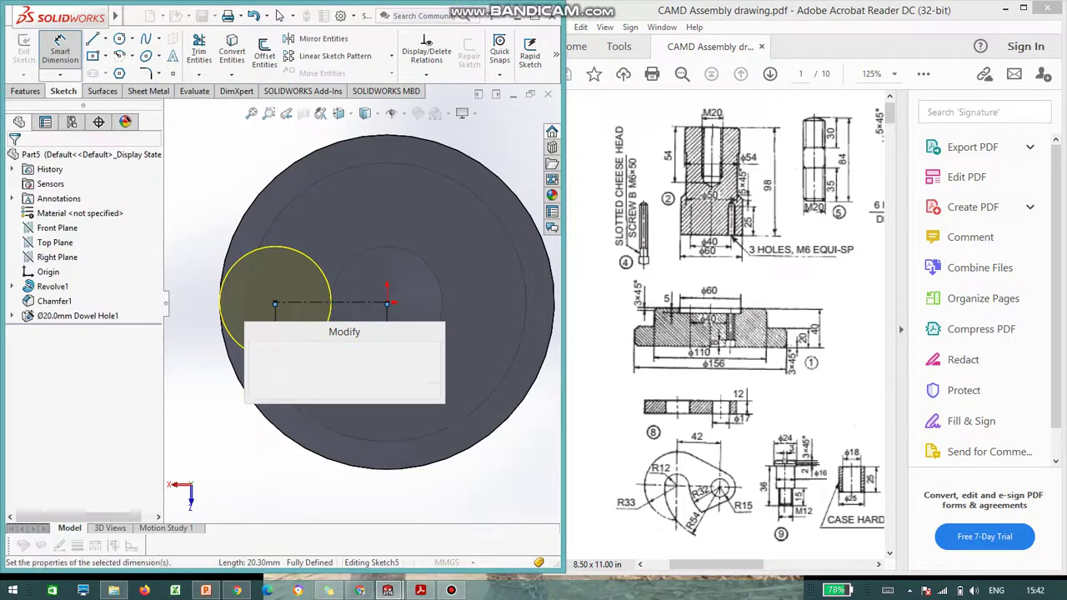
key(Return)
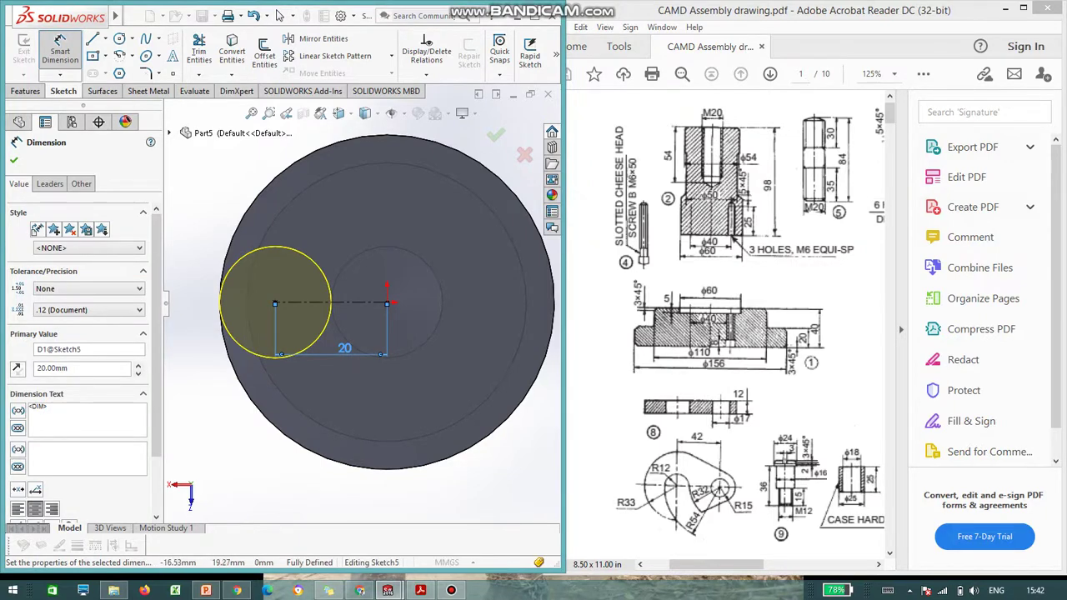
click(13, 159)
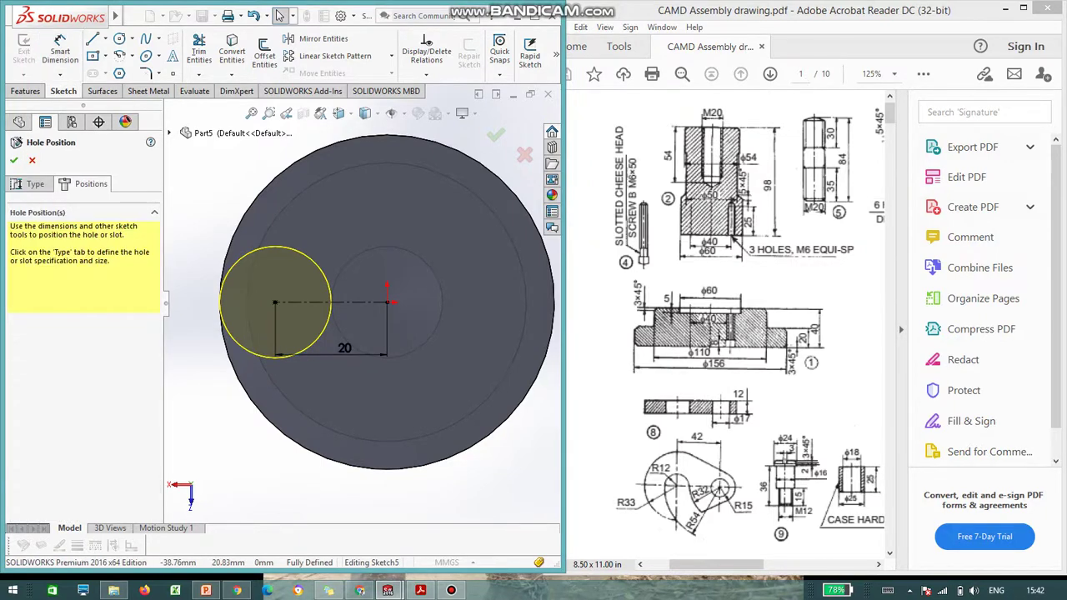
Set the dowel hole's size to Ø6.0 and its blind depth to 25 mm, and create the hole.
click(30, 184)
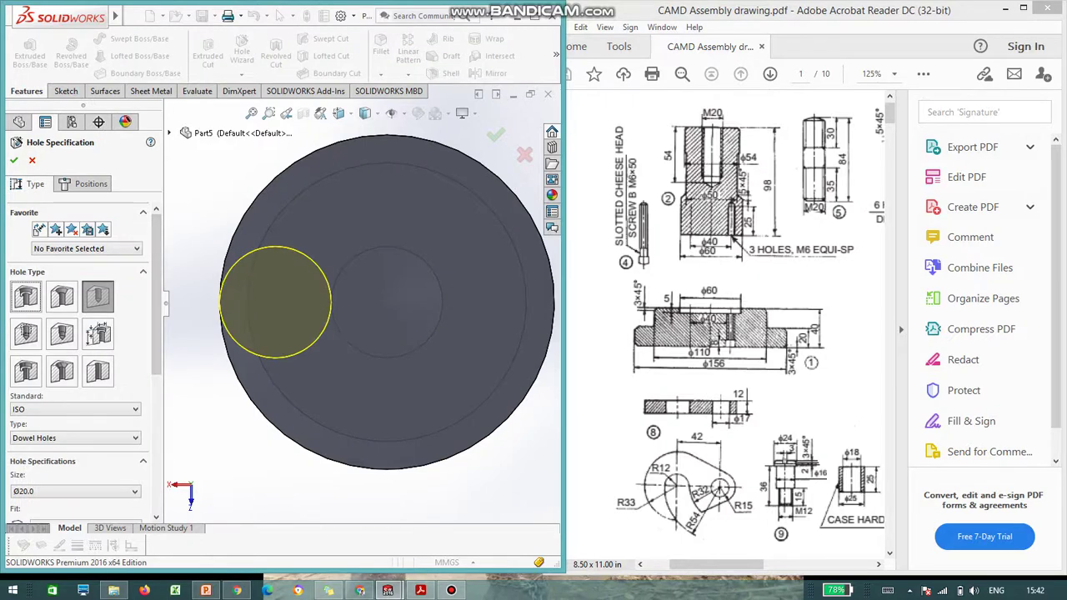
scroll(83, 333, down, 3)
click(75, 330)
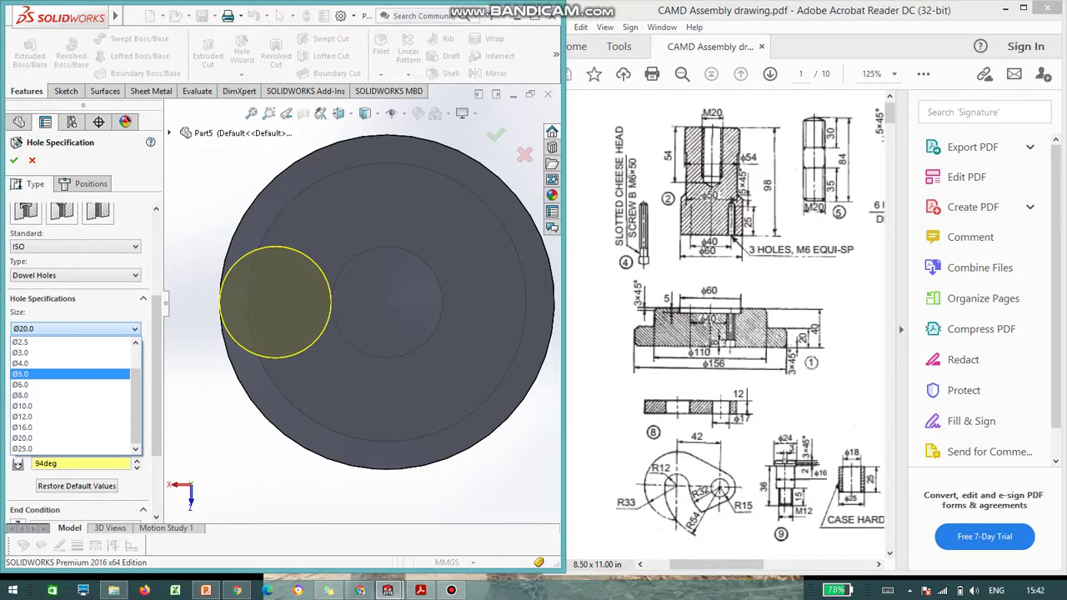
click(58, 384)
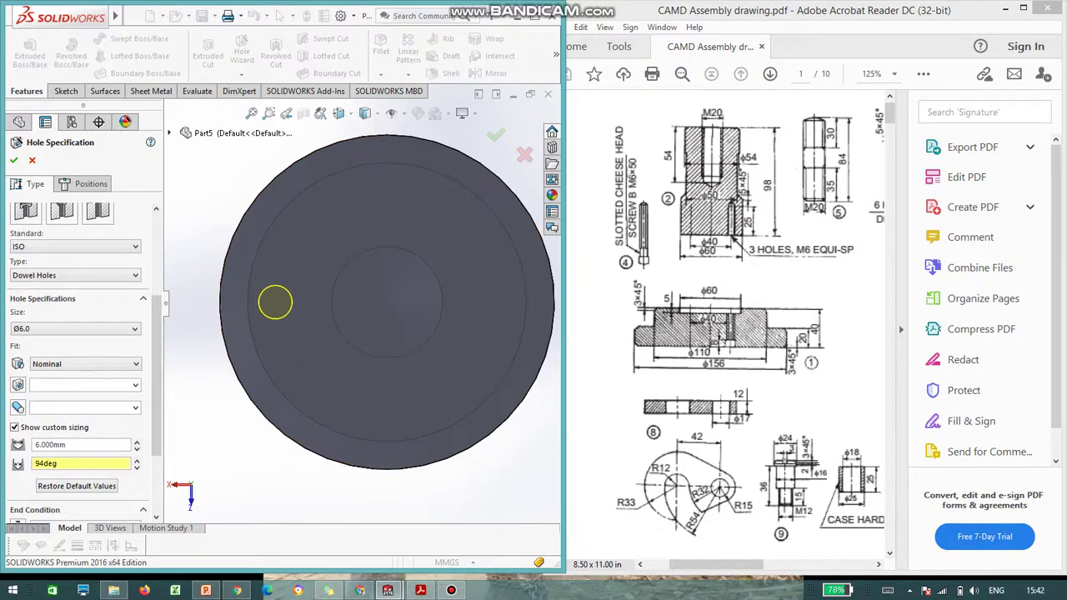
scroll(79, 358, down, 3)
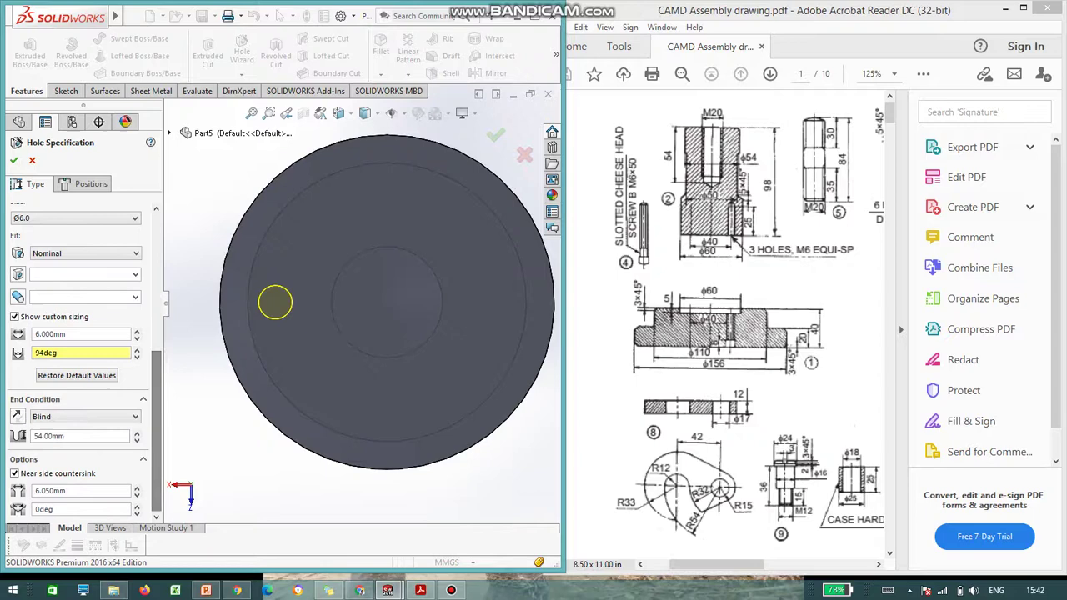
text(5)
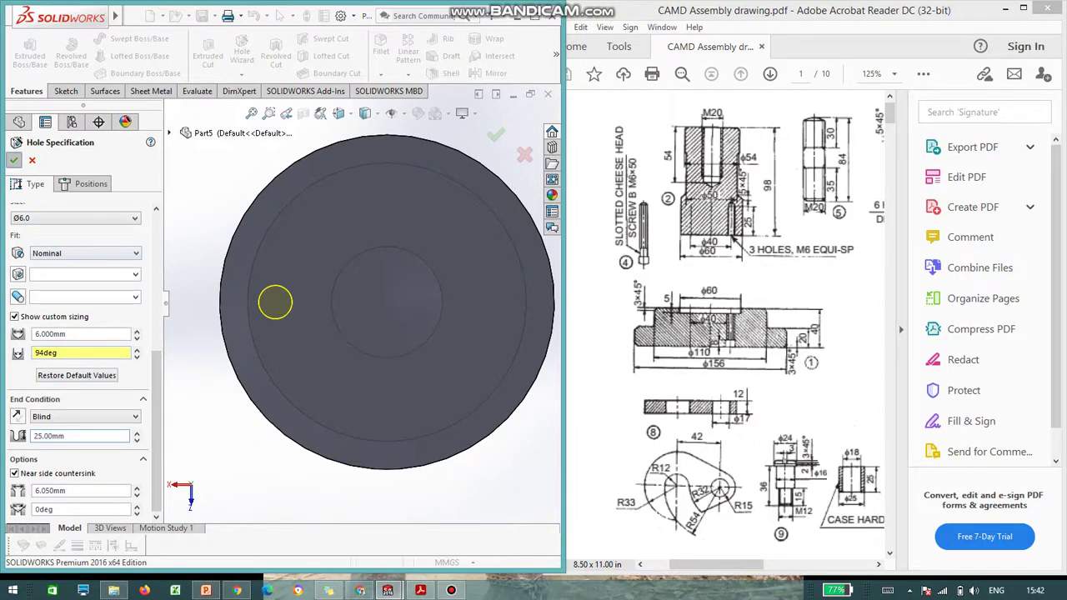
key(Return)
Circular-pattern the 6 mm dowel hole around the bottom face's circular edge with 3 equally spaced instances over 360 degrees.
mouse_move(367, 333)
middle_down()
mouse_move(417, 267)
mouse_move(376, 308)
mouse_move(344, 300)
mouse_move(346, 330)
middle_up()
scroll(361, 300, up, 3)
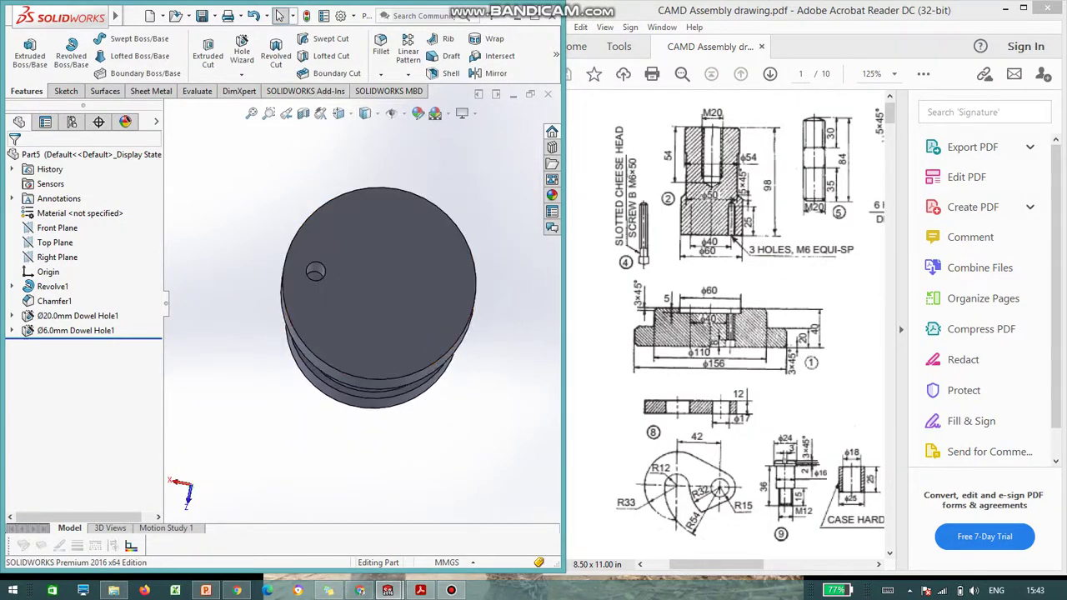
click(408, 73)
click(425, 107)
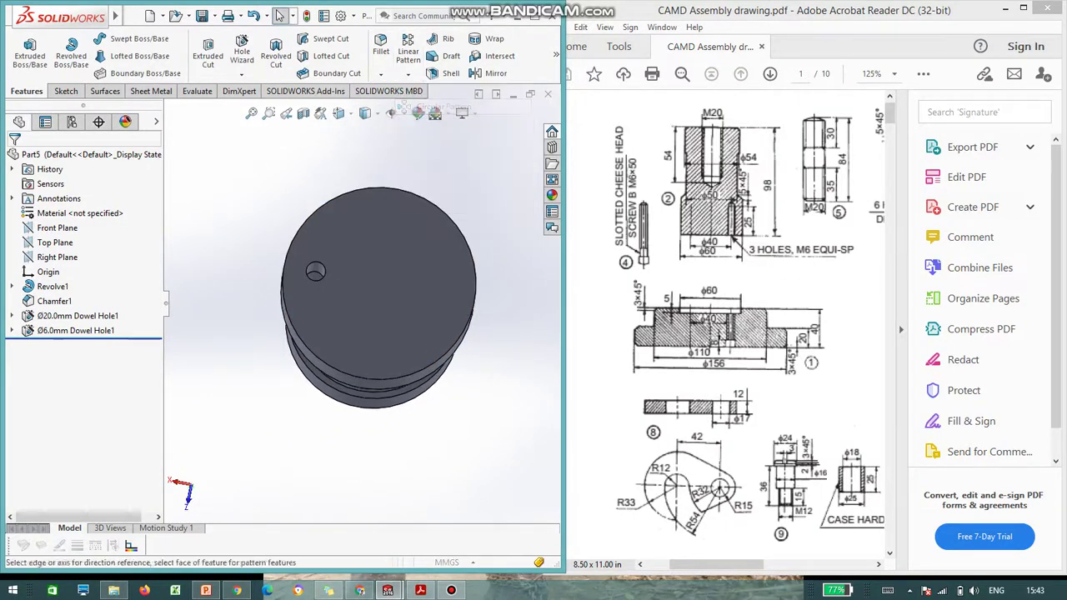
click(169, 133)
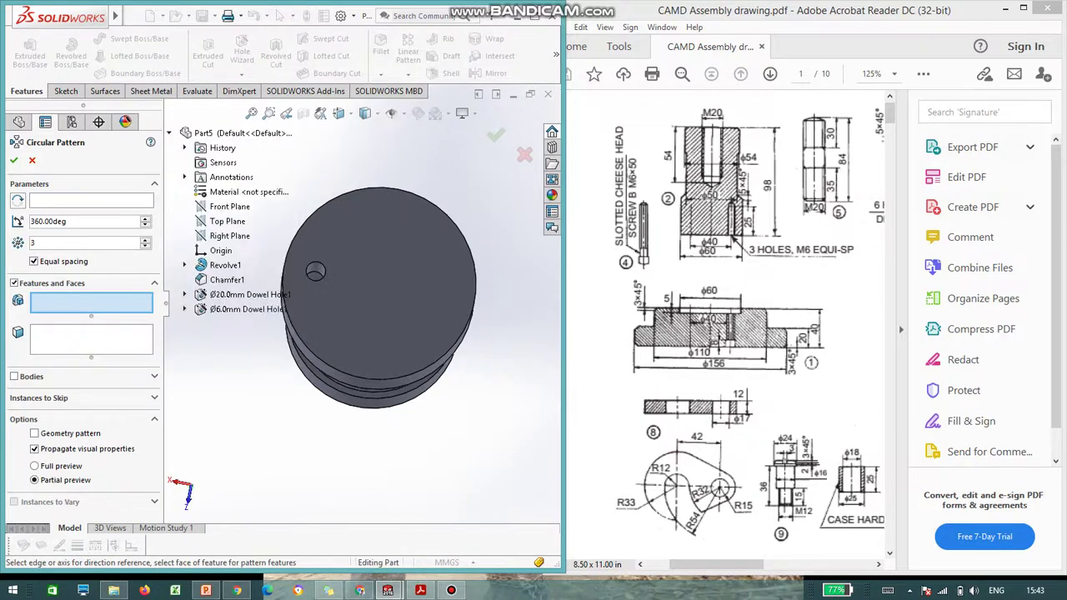
click(248, 310)
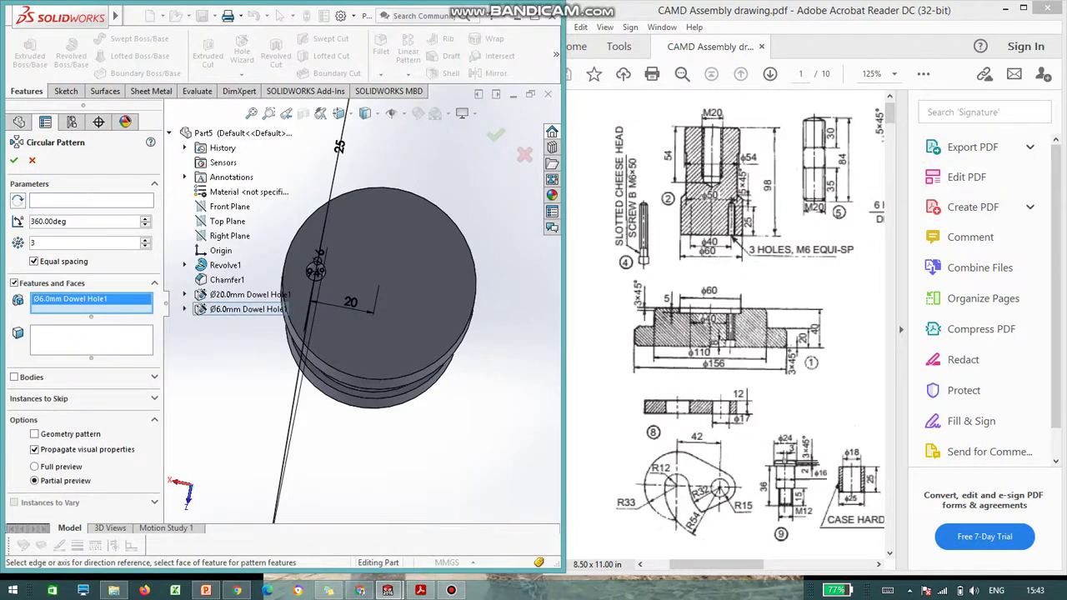
click(154, 184)
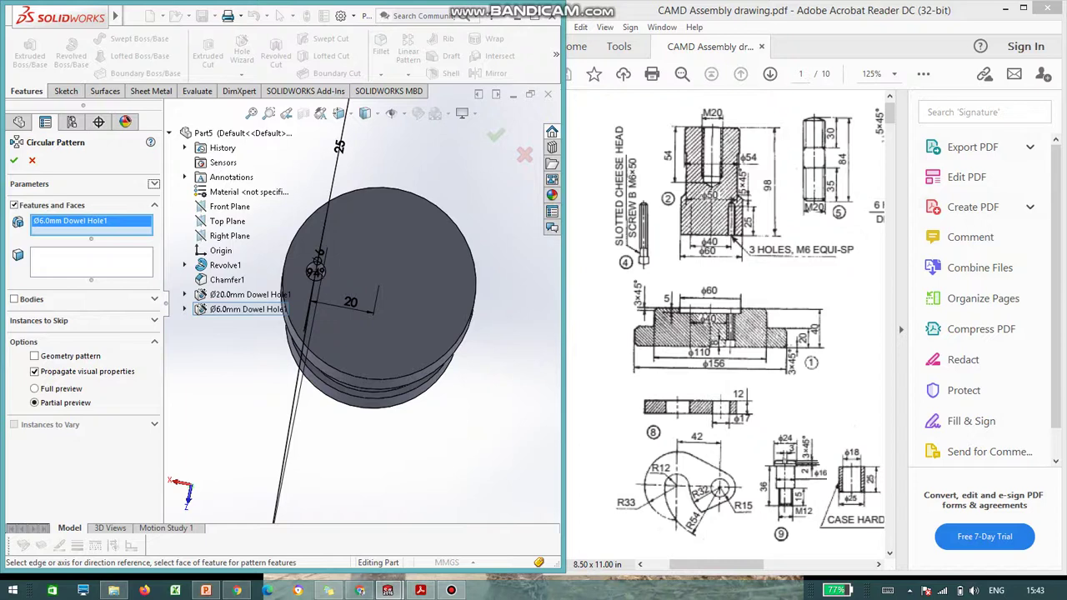
click(153, 184)
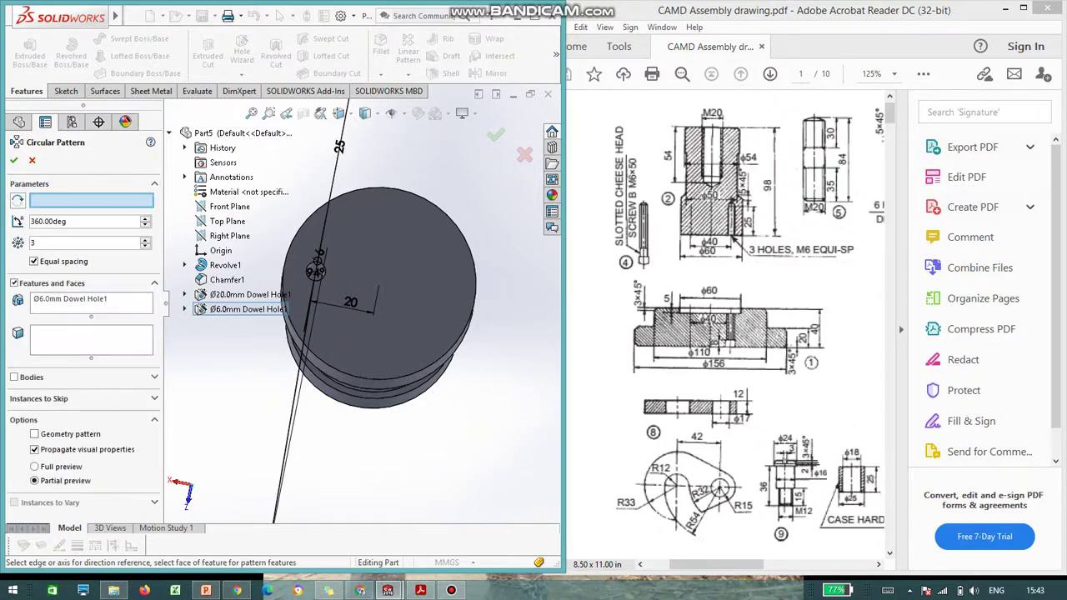
click(474, 238)
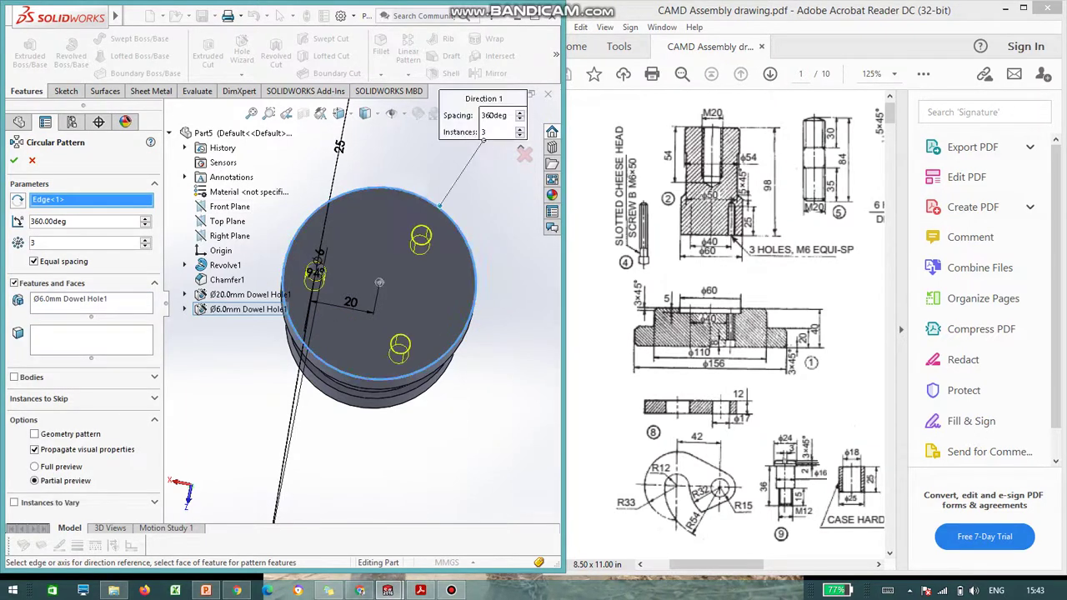
click(13, 159)
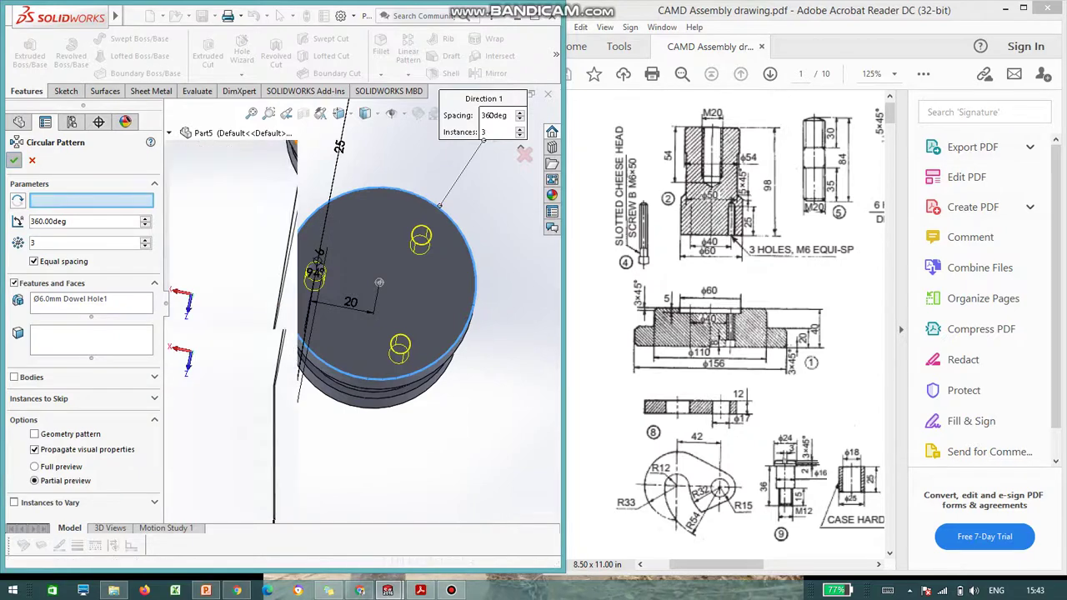